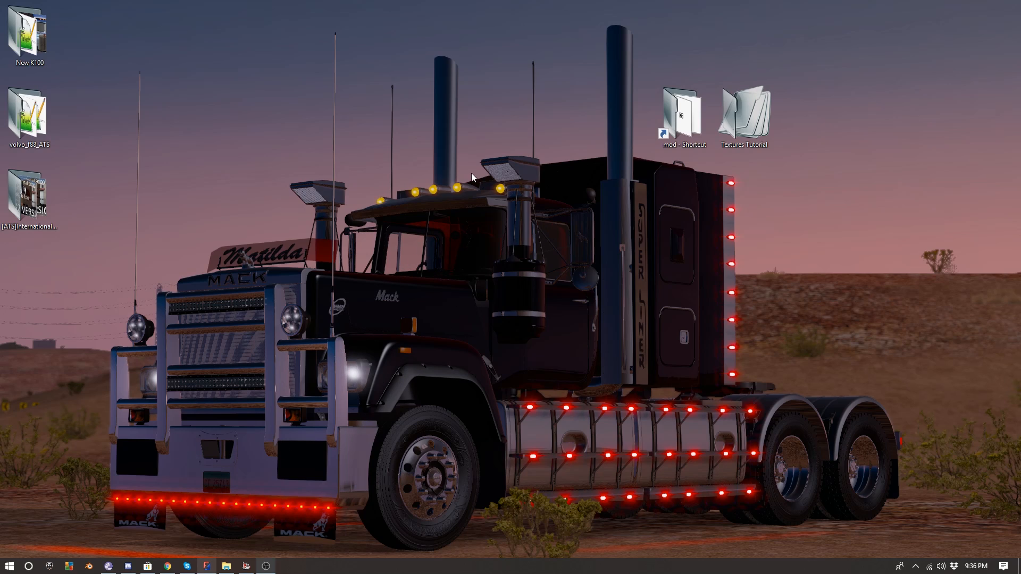
# - Open the mod folder inside the American Truck Simulator folder in Documents using File Explorer
pyautogui.click(226, 566)
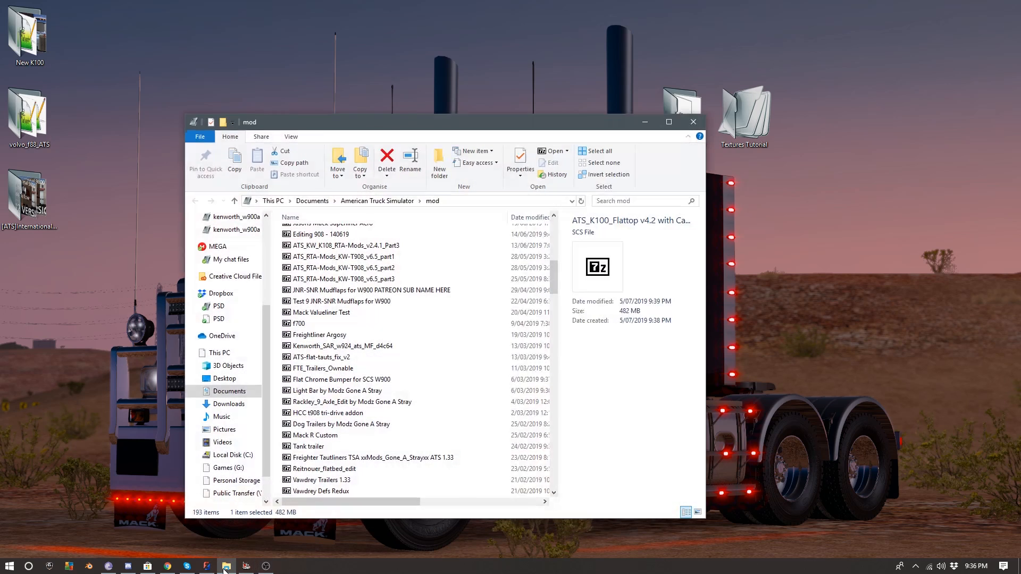
pyautogui.click(319, 200)
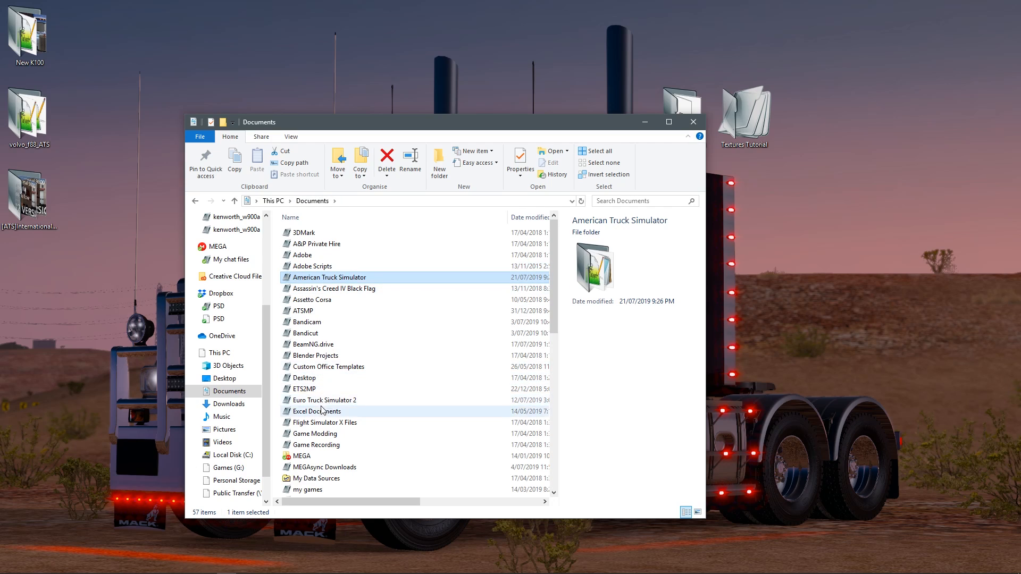
pyautogui.doubleClick(317, 278)
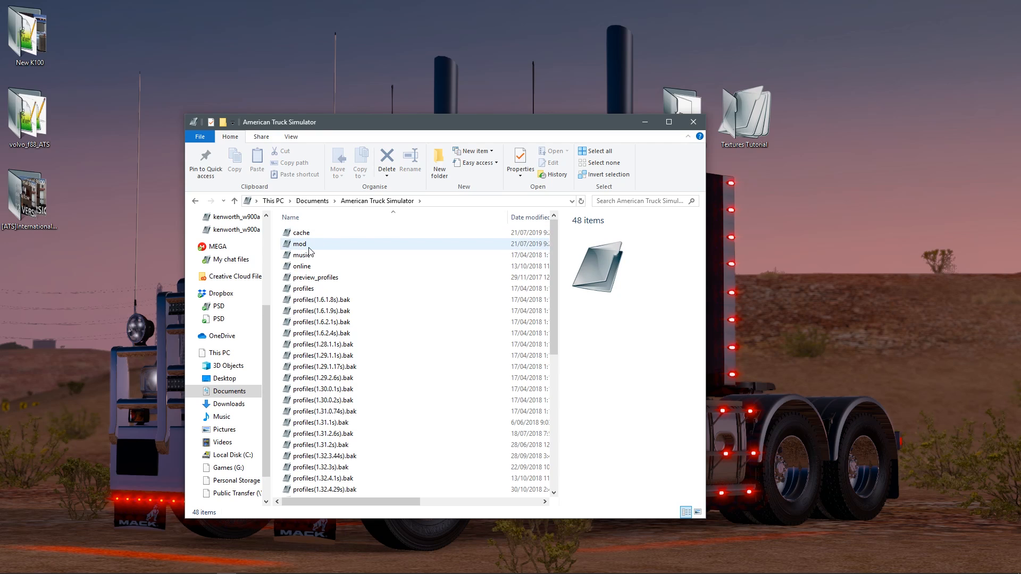
pyautogui.moveTo(305, 248)
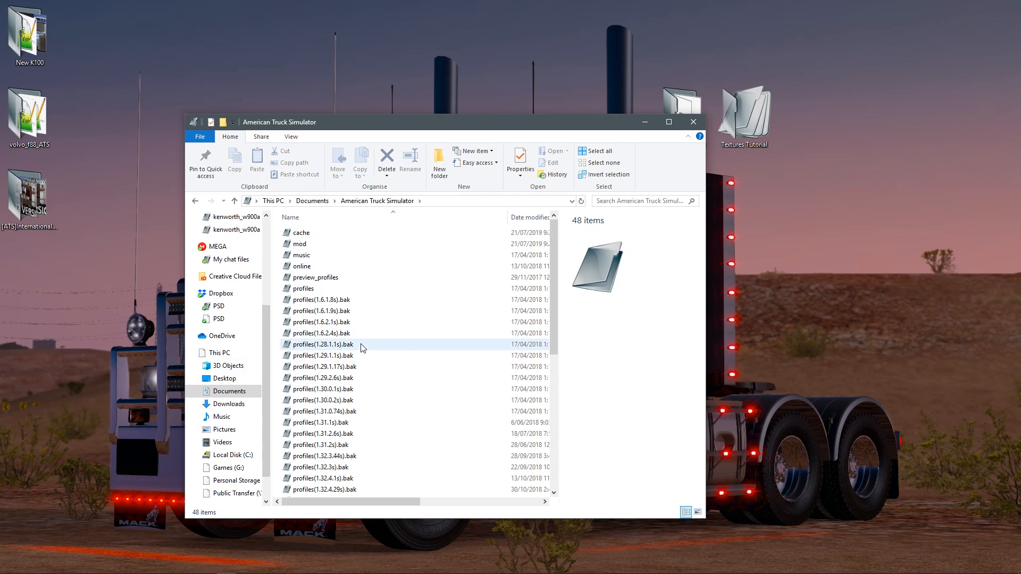
pyautogui.scroll(-8, 365, 348)
pyautogui.scroll(8, 367, 350)
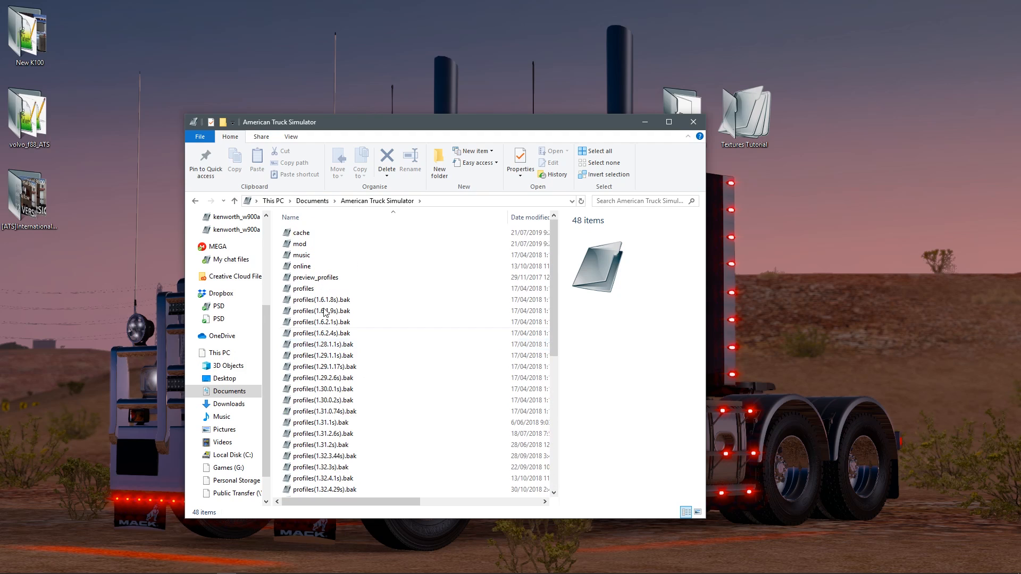
pyautogui.click(313, 201)
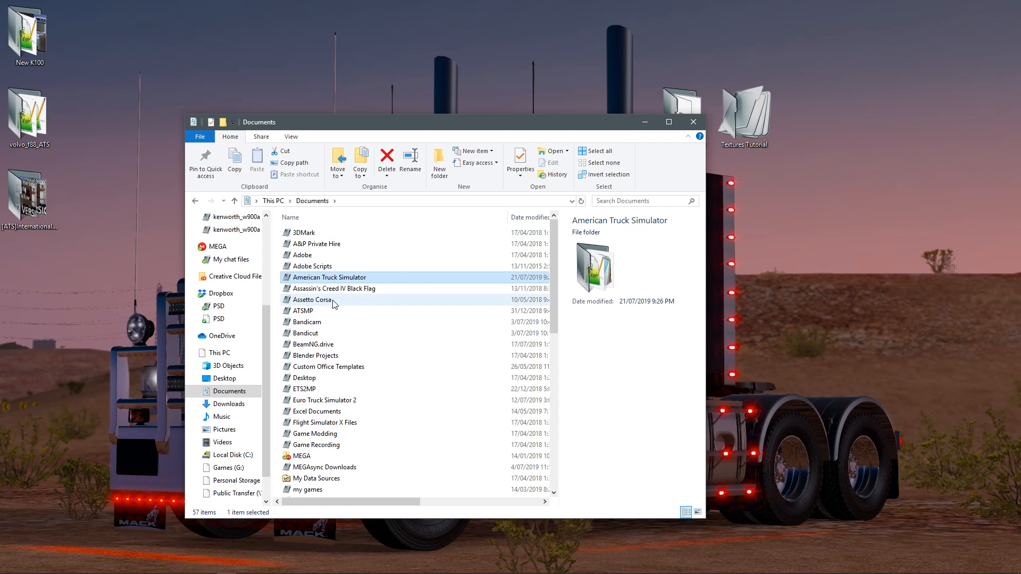
pyautogui.doubleClick(321, 278)
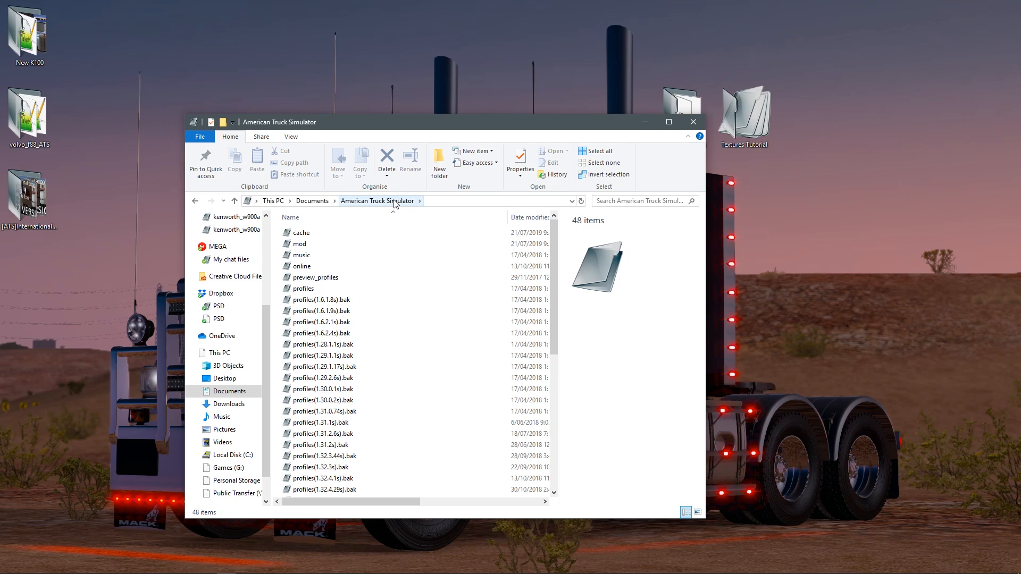
pyautogui.doubleClick(312, 246)
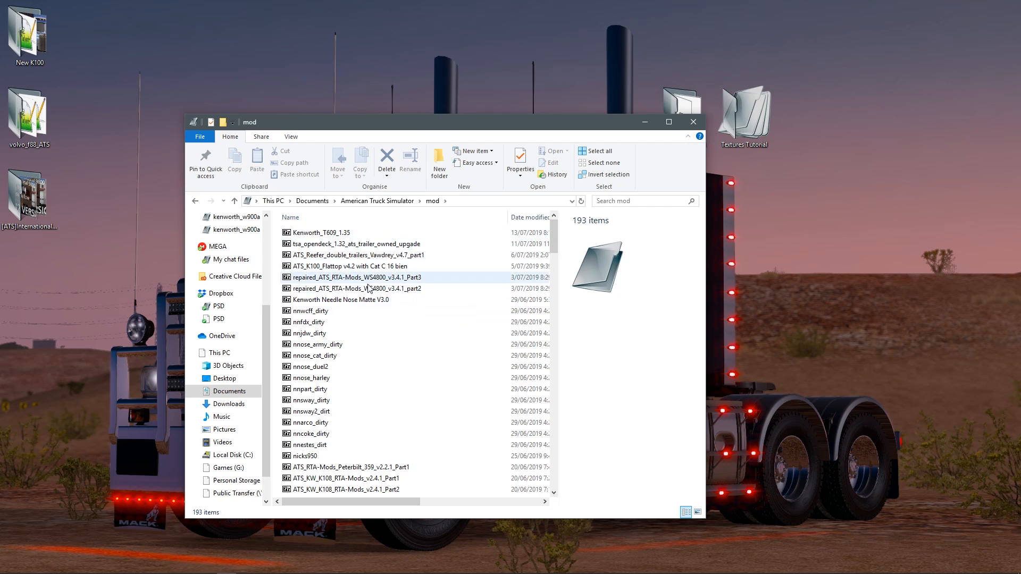
# - Look through the mod folder's full file list, including the date and type columns, and close the window
pyautogui.moveTo(338, 505); pyautogui.dragTo(420, 489)
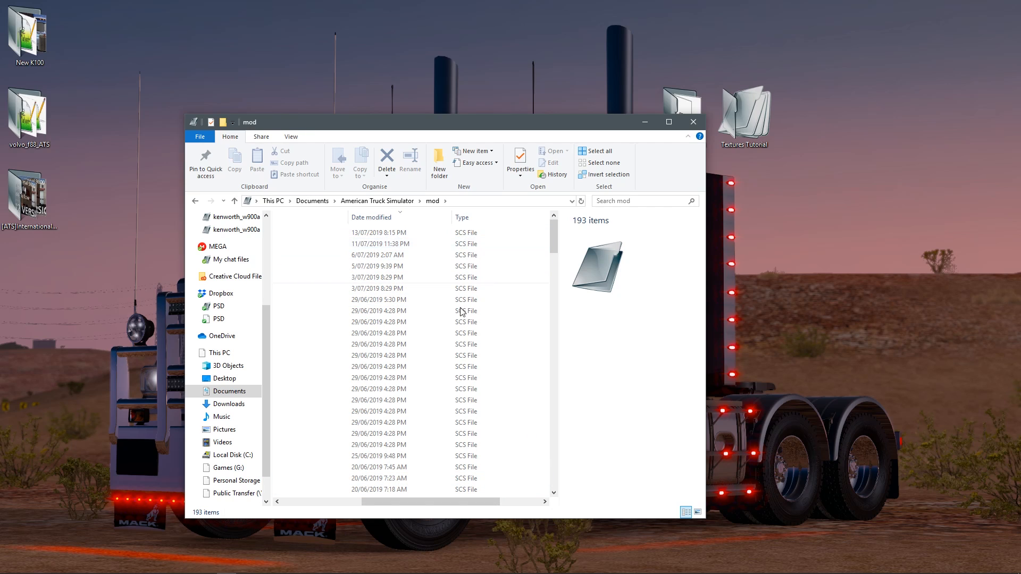
pyautogui.moveTo(427, 502); pyautogui.dragTo(346, 502)
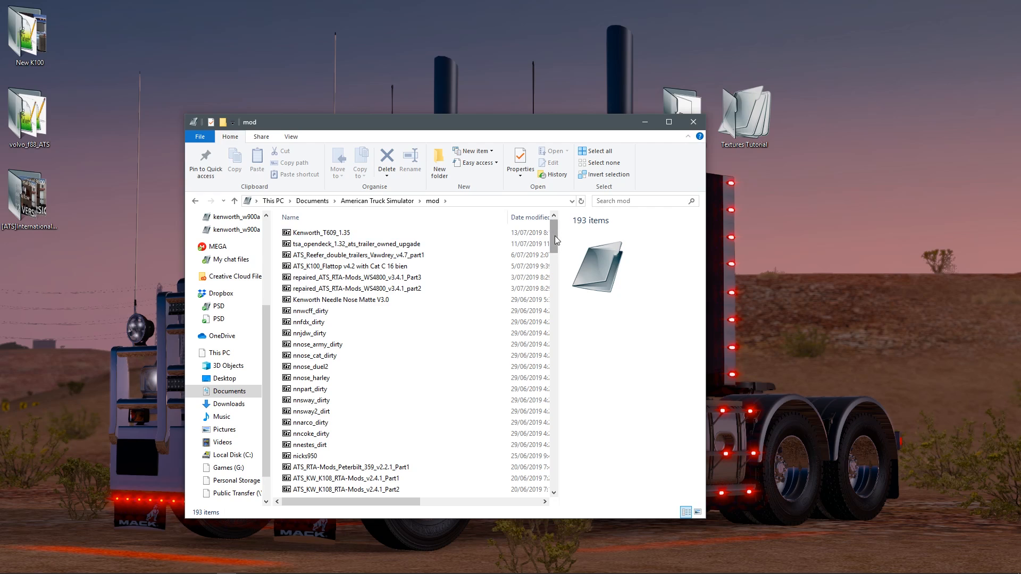
pyautogui.moveTo(554, 235); pyautogui.dragTo(574, 461)
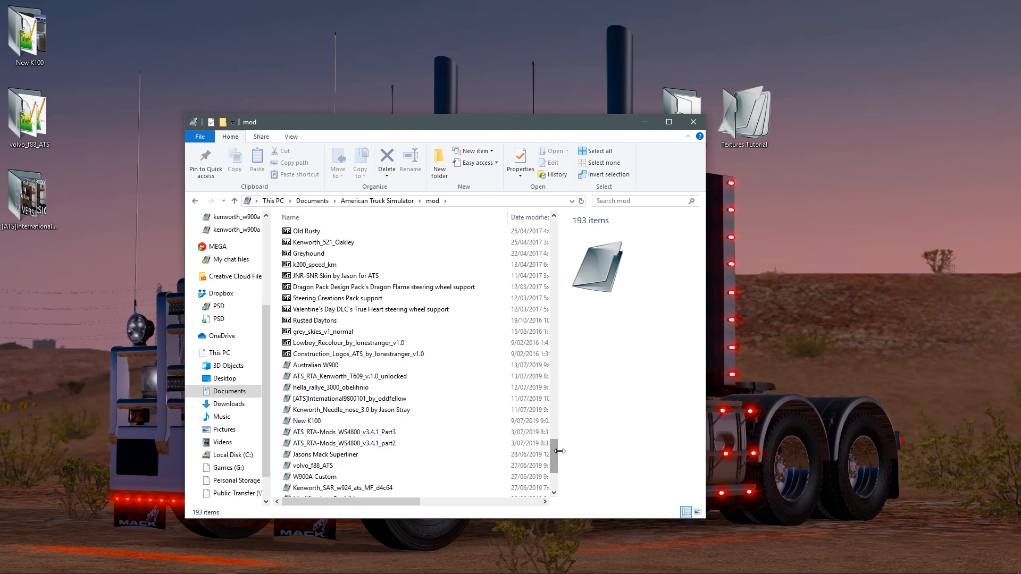
pyautogui.moveTo(556, 452); pyautogui.dragTo(554, 468)
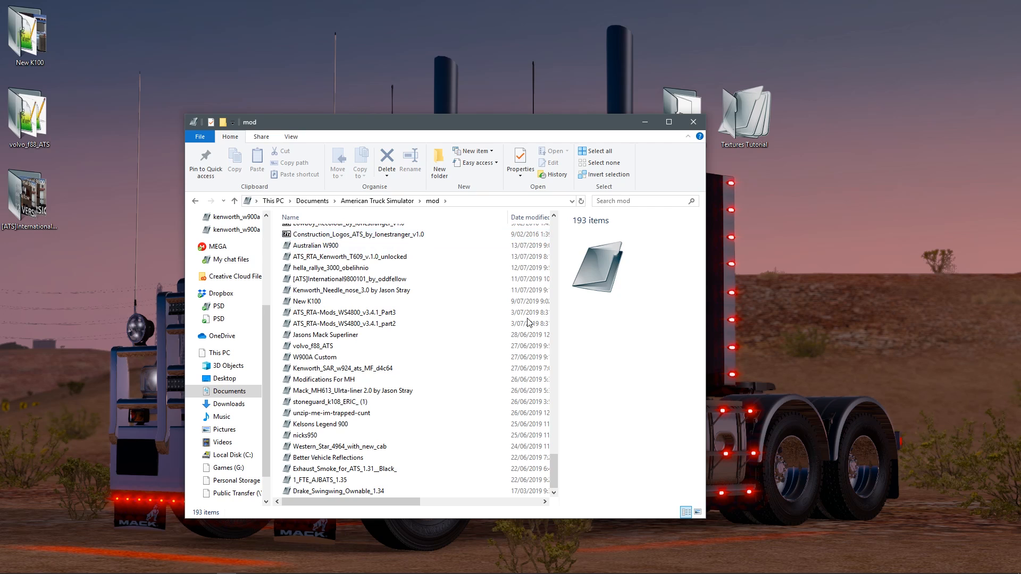
pyautogui.moveTo(554, 471); pyautogui.dragTo(548, 223)
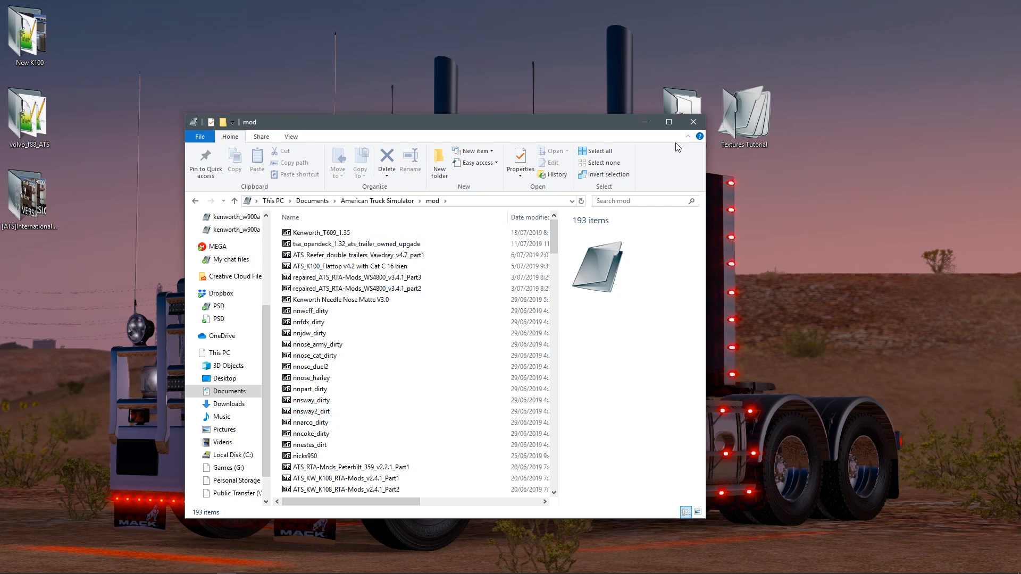
pyautogui.click(693, 122)
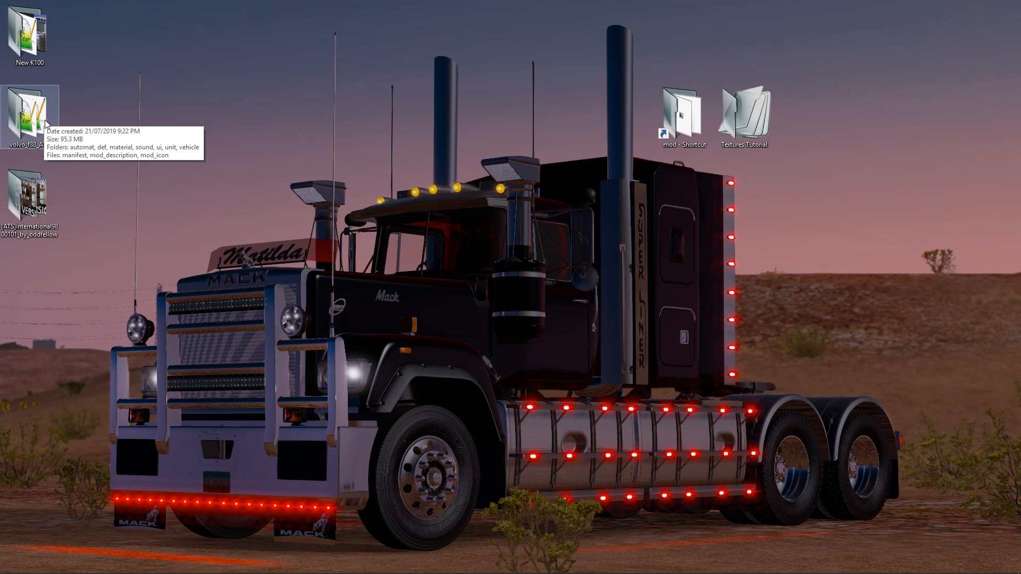
# - Open the New K100, volvo_f88_ATS and [ATS]International9800101_by_oddfellow desktop folders in separate, offset windows
pyautogui.doubleClick(21, 37)
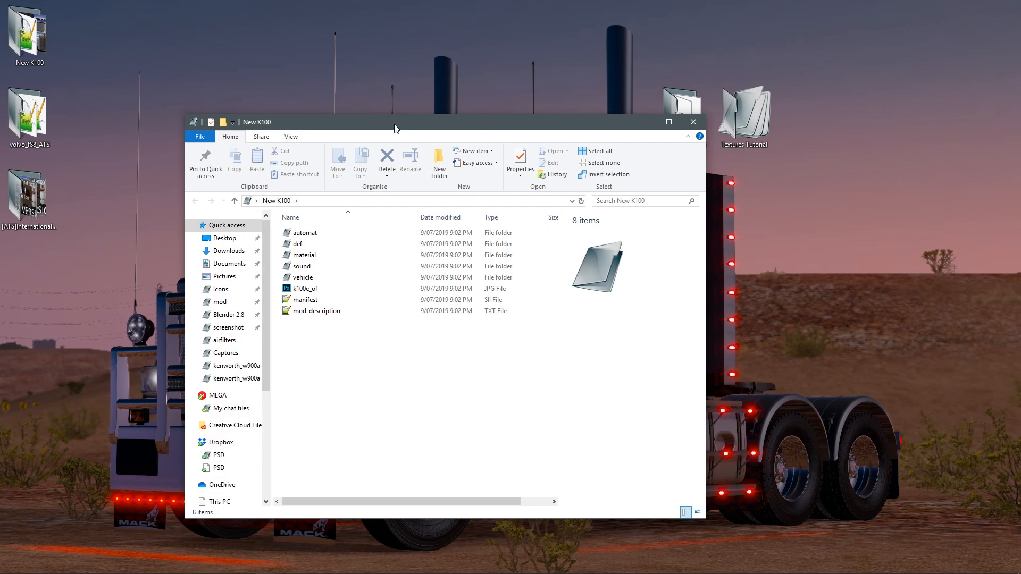
pyautogui.moveTo(394, 127); pyautogui.dragTo(692, 50)
pyautogui.doubleClick(29, 141)
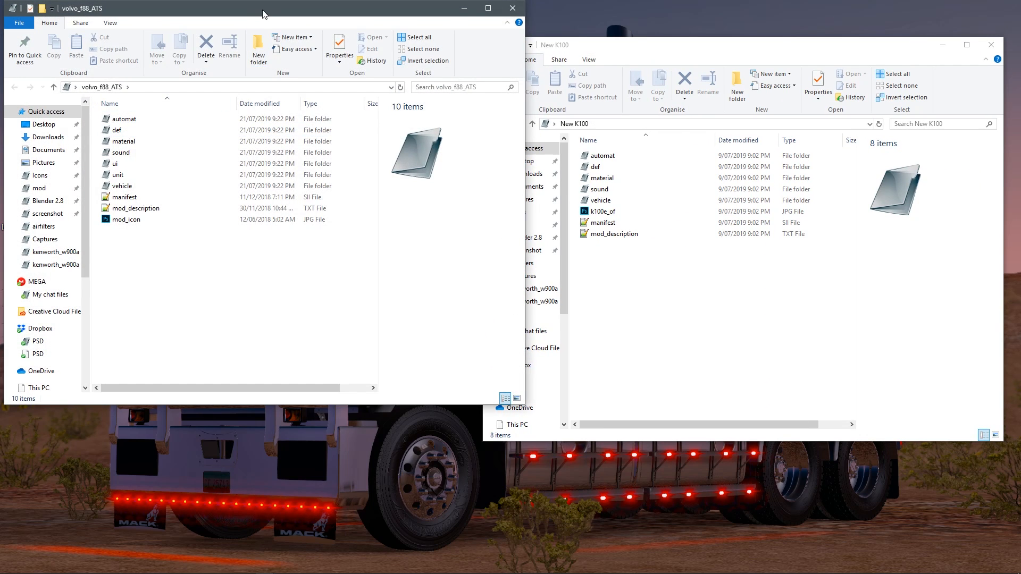
pyautogui.moveTo(263, 13); pyautogui.dragTo(528, 126)
pyautogui.click(34, 204)
pyautogui.doubleClick(34, 203)
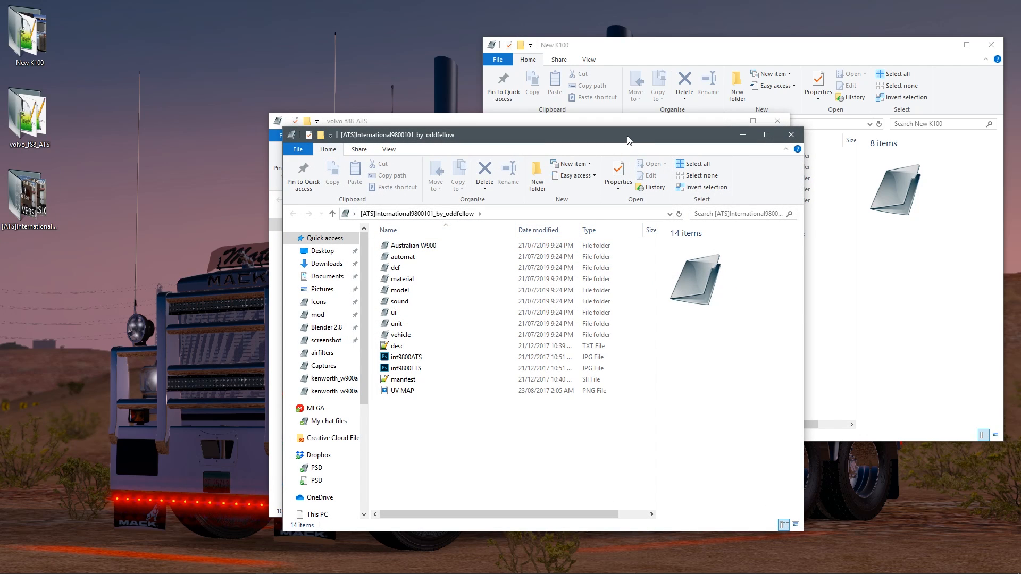
# - Delete the Australian W900 folder from the International mod folder and place its window beside the New K100 window
pyautogui.click(435, 248)
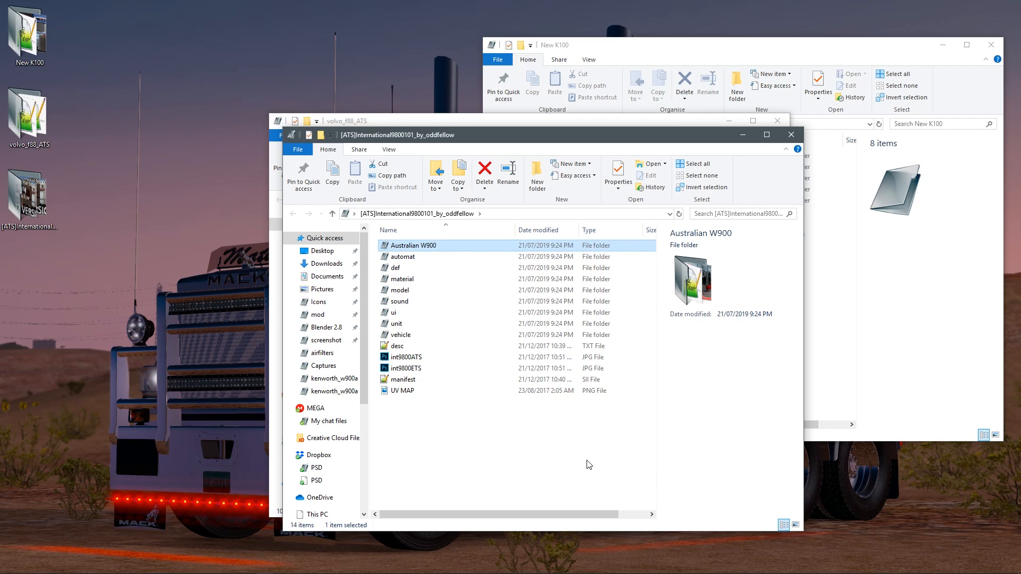
pyautogui.press('Delete')
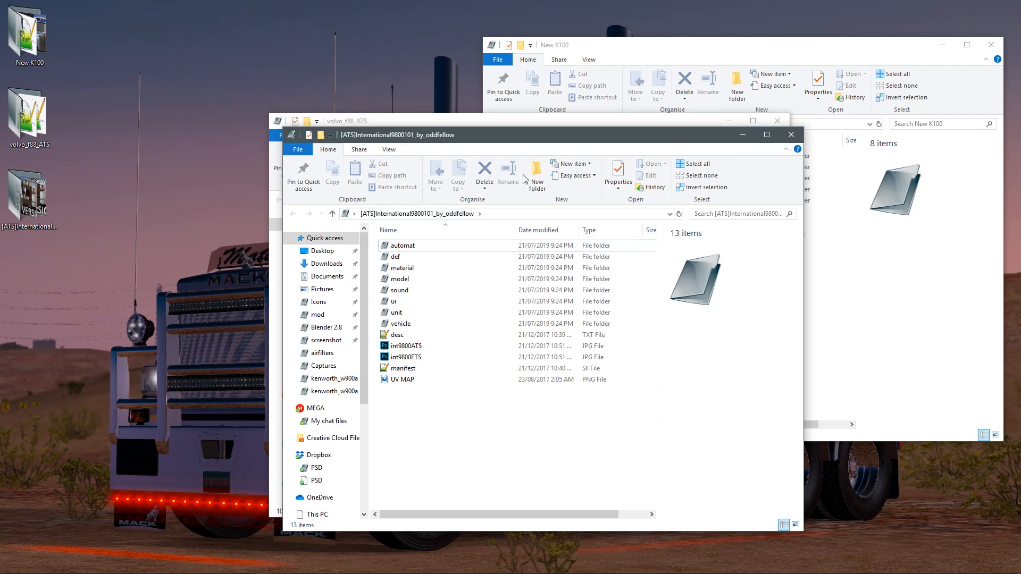
pyautogui.moveTo(583, 144); pyautogui.dragTo(330, 51)
pyautogui.click(671, 49)
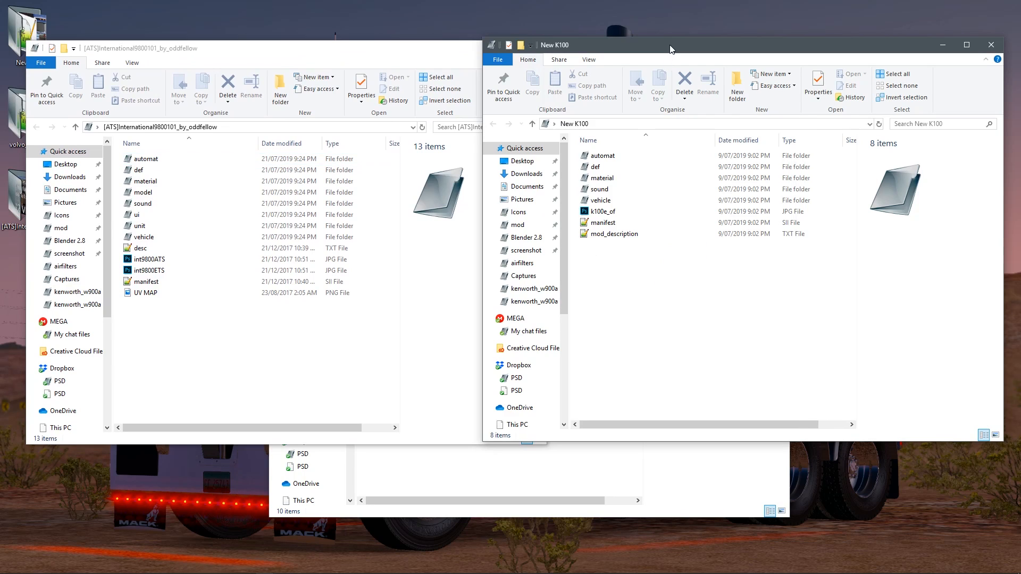
pyautogui.moveTo(657, 51); pyautogui.dragTo(659, 54)
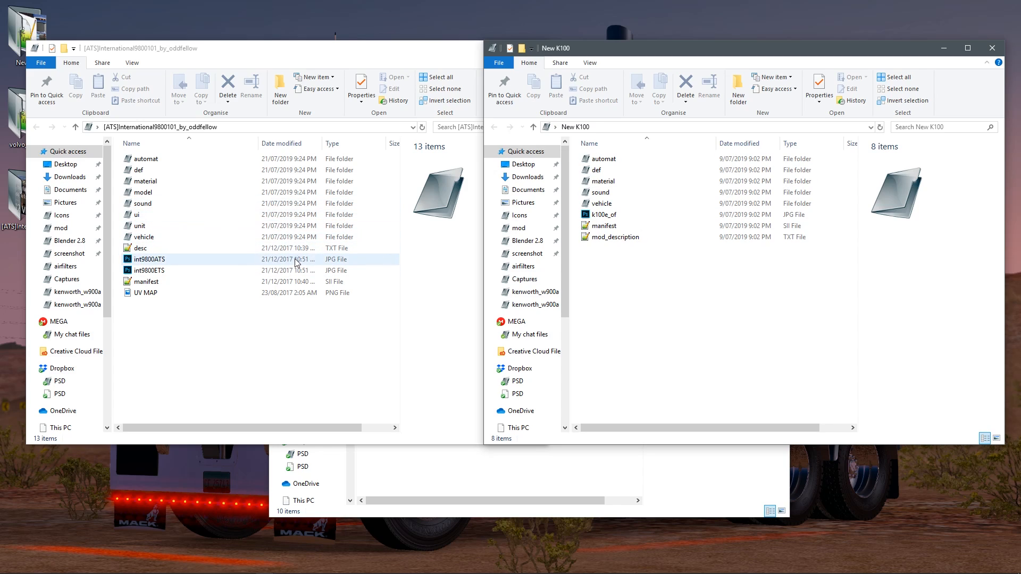
# - Uncover the volvo_f88_ATS window, examine the subfolders in its automat folder, and return to the mod's root folder
pyautogui.moveTo(351, 50); pyautogui.dragTo(113, 93)
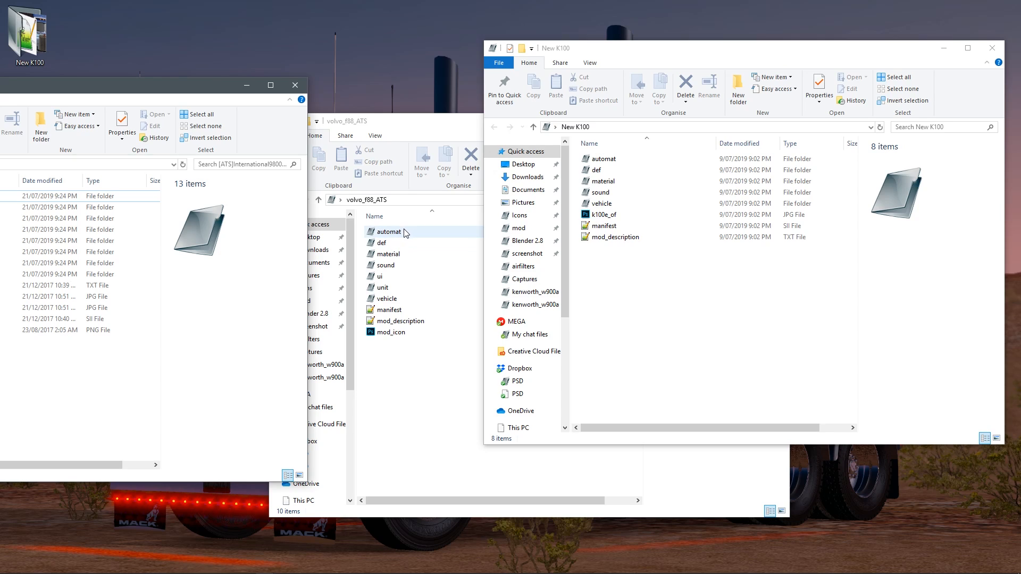
pyautogui.doubleClick(388, 232)
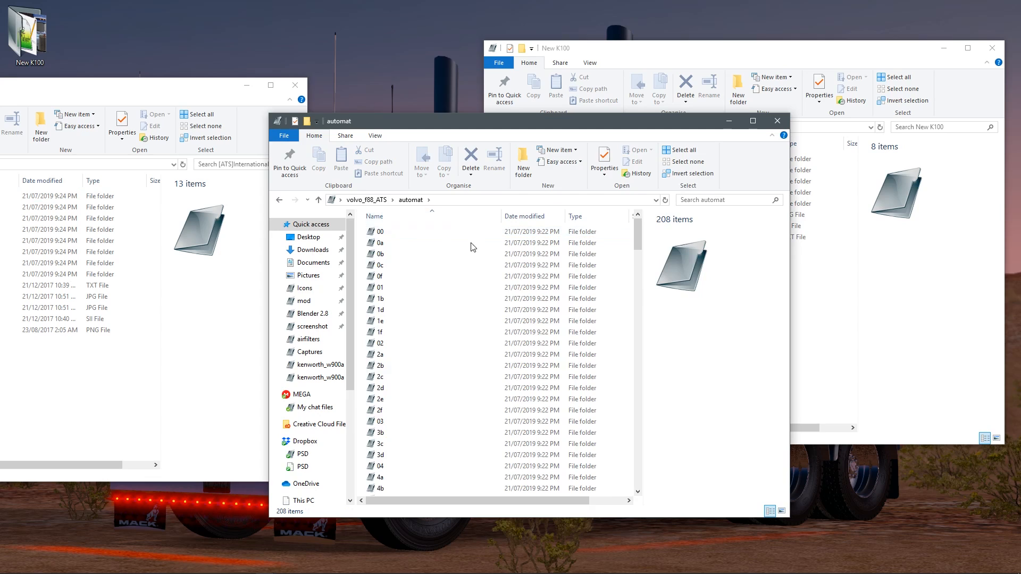
pyautogui.scroll(-10, 459, 284)
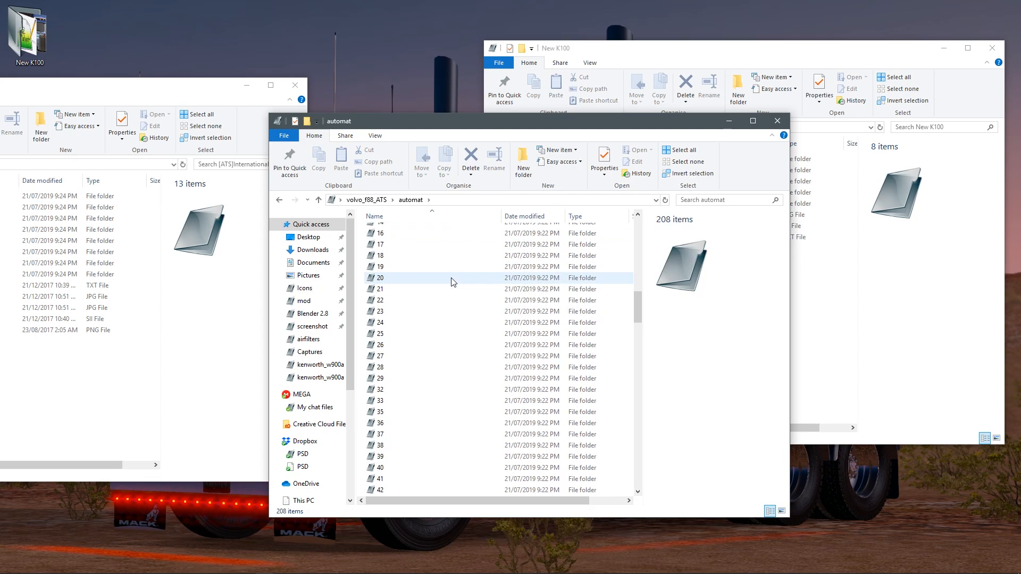
pyautogui.scroll(-15, 452, 283)
pyautogui.scroll(-20, 450, 284)
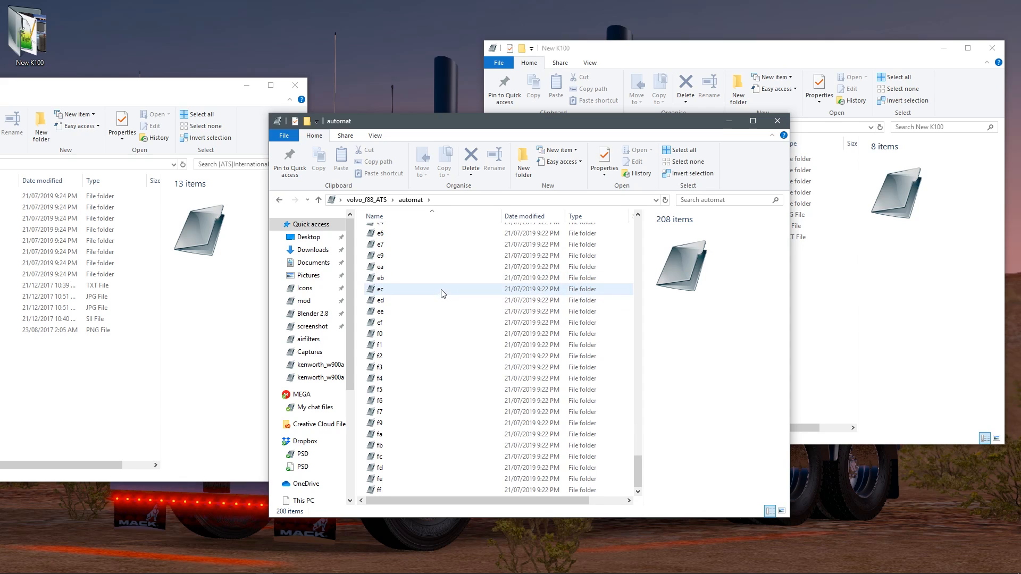
pyautogui.scroll(20, 442, 295)
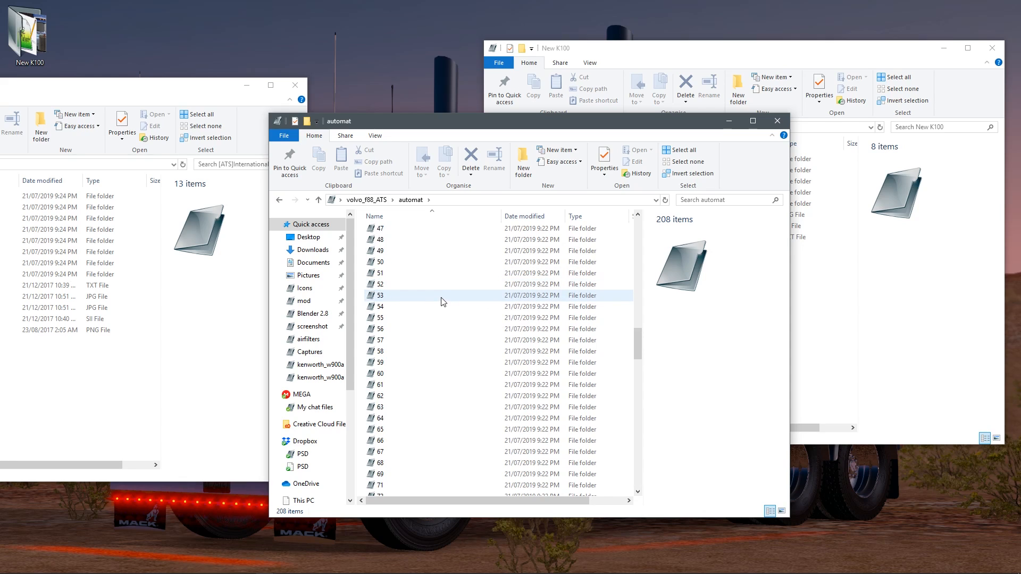
pyautogui.scroll(20, 441, 298)
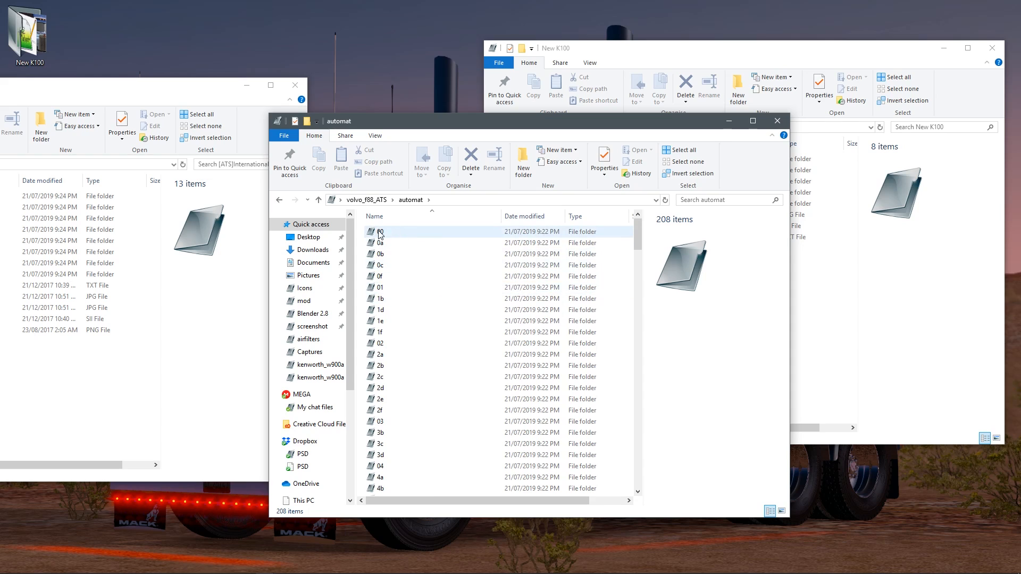
pyautogui.click(318, 199)
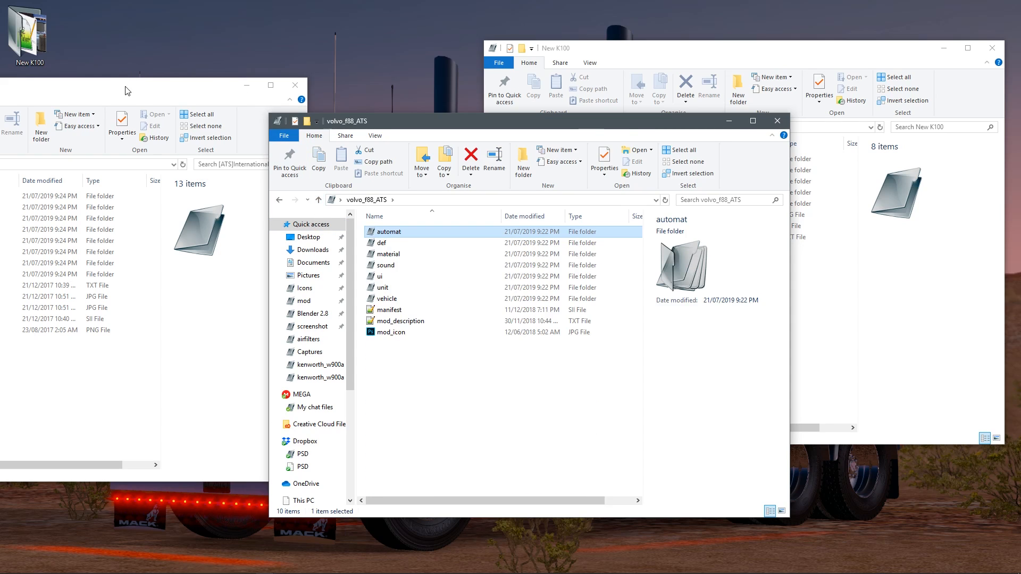
# - Rearrange the windows so the International file list is visible beside the volvo_f88_ATS window
pyautogui.moveTo(127, 91); pyautogui.dragTo(343, 18)
pyautogui.click(642, 124)
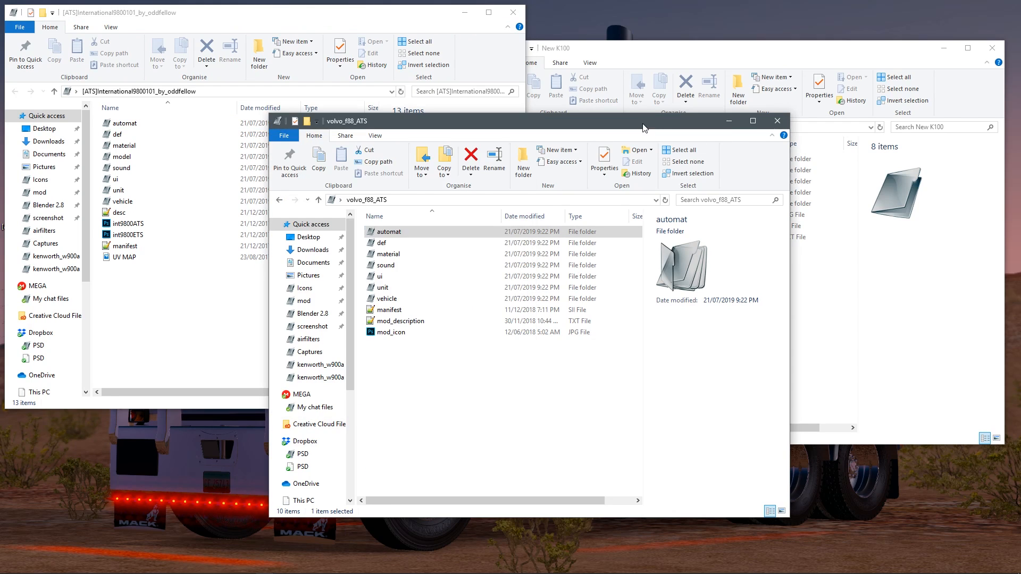
pyautogui.moveTo(633, 124); pyautogui.dragTo(707, 84)
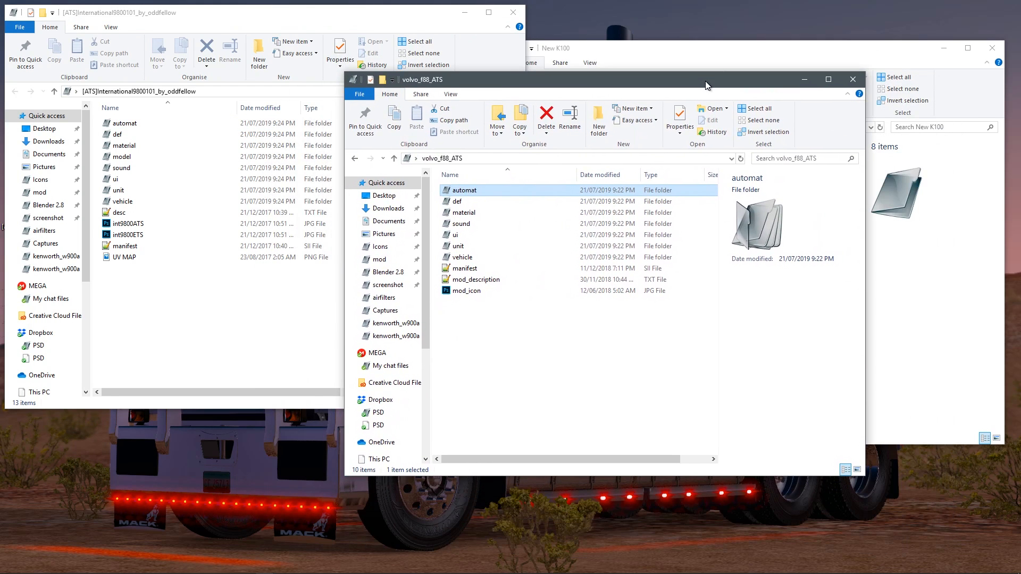
# - Revisit the automat folder of volvo_f88_ATS, then open the mod's def folder and inspect its camera folder's details
pyautogui.doubleClick(463, 192)
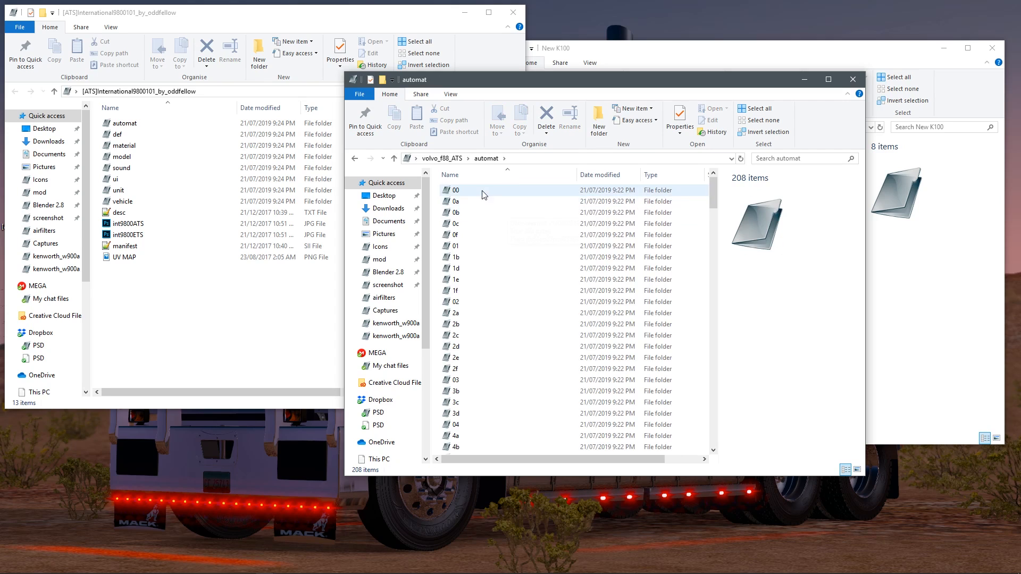
pyautogui.click(394, 159)
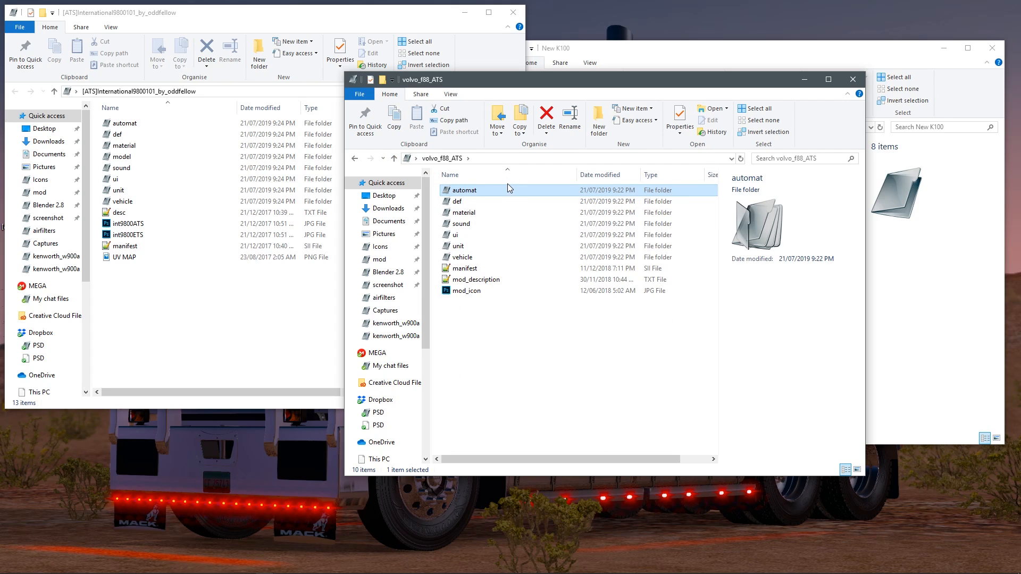
pyautogui.click(464, 203)
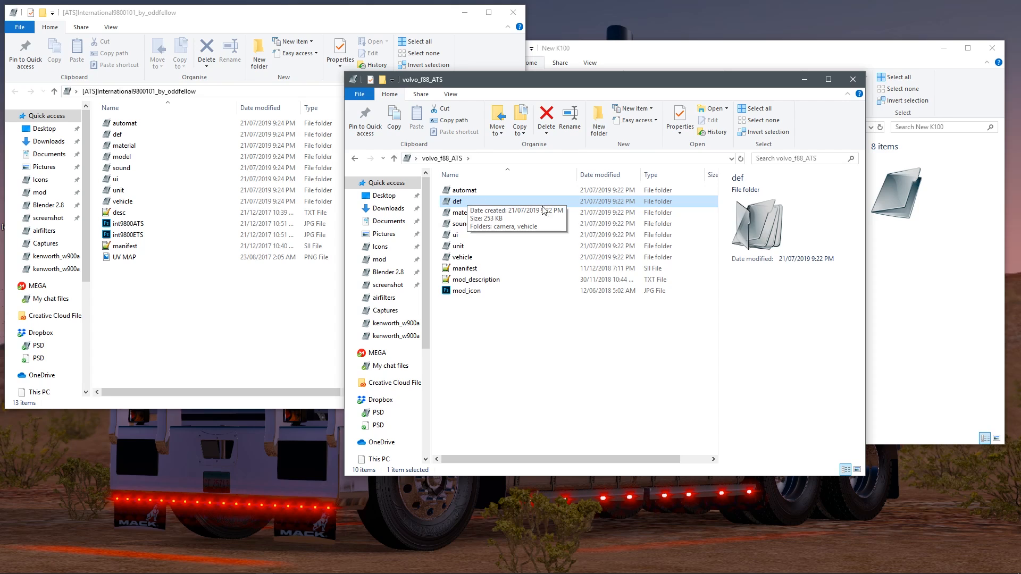
pyautogui.doubleClick(458, 204)
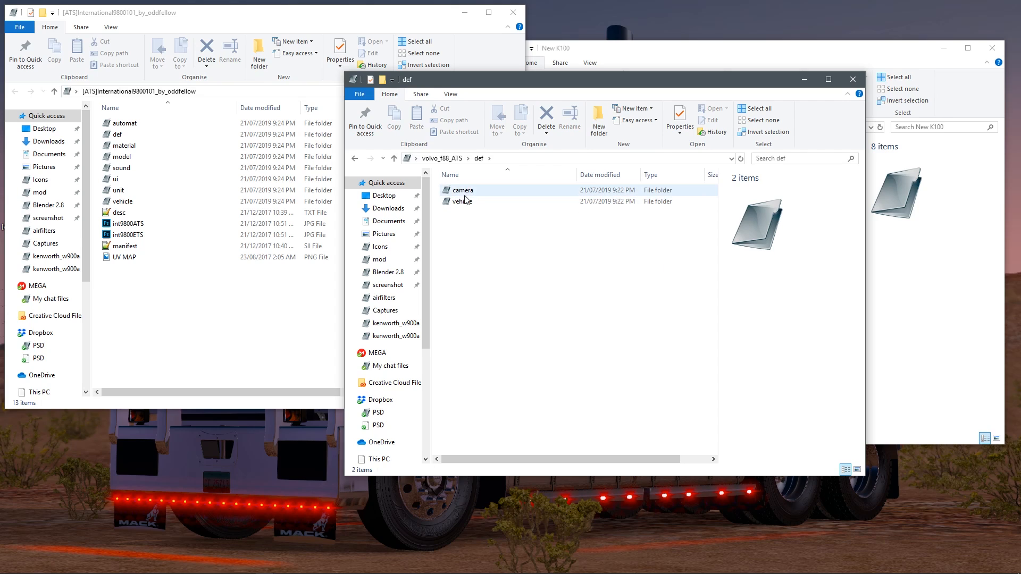
pyautogui.moveTo(462, 196)
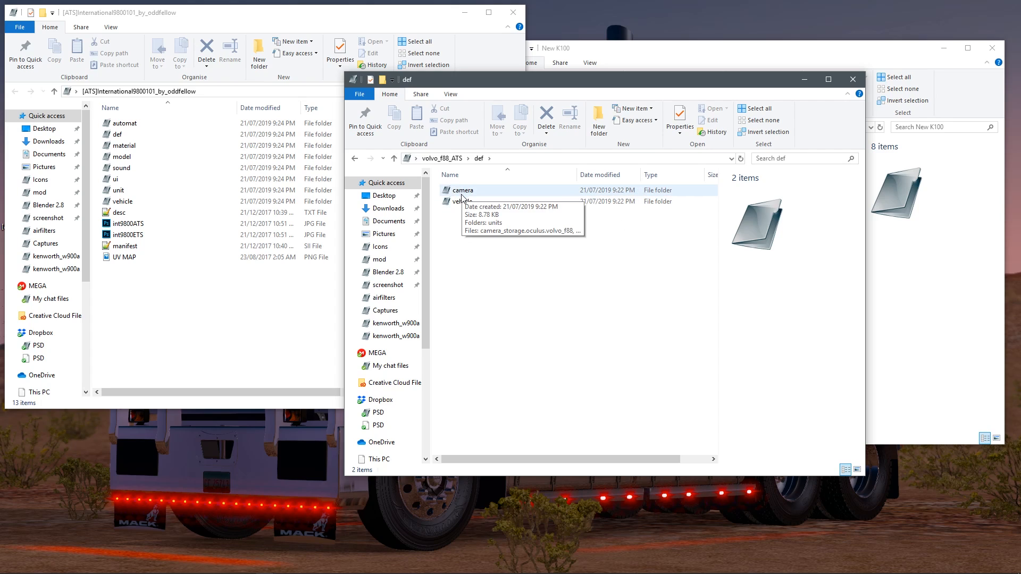
# - In the def folder of volvo_f88_ATS, open the vehicle folder and then its truck subfolder
pyautogui.click(463, 201)
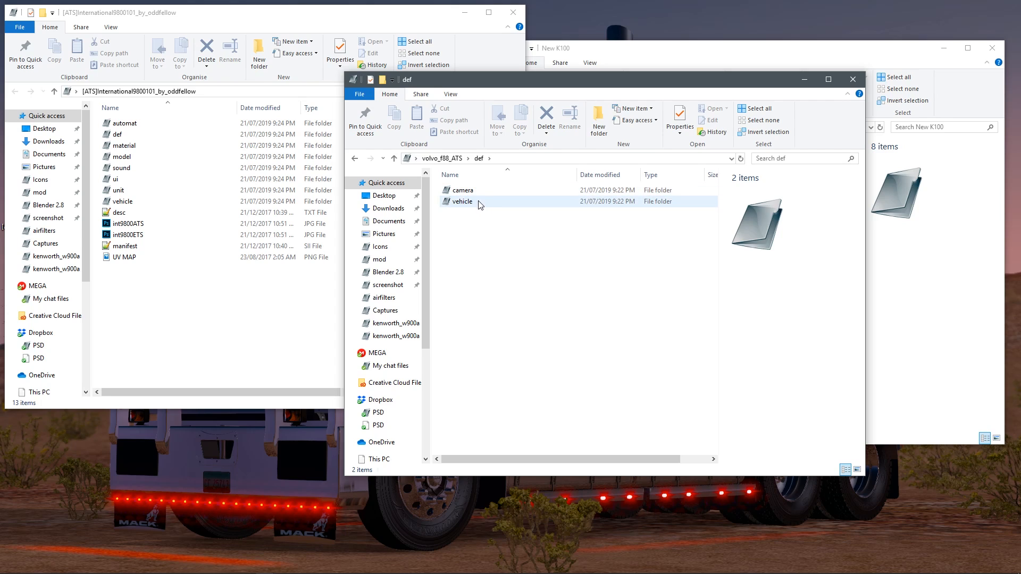
pyautogui.click(470, 193)
pyautogui.click(467, 202)
pyautogui.doubleClick(470, 203)
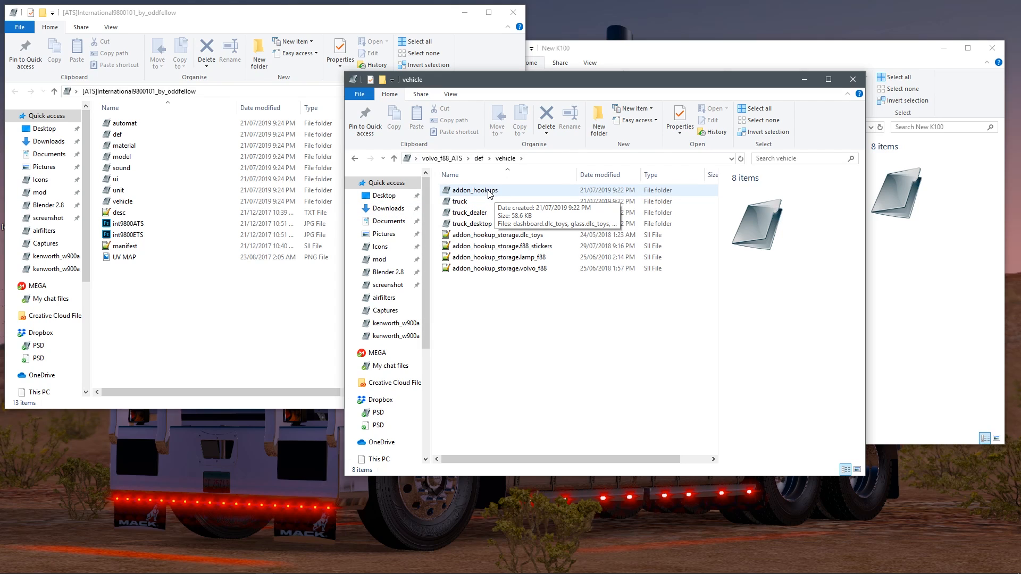
pyautogui.doubleClick(460, 202)
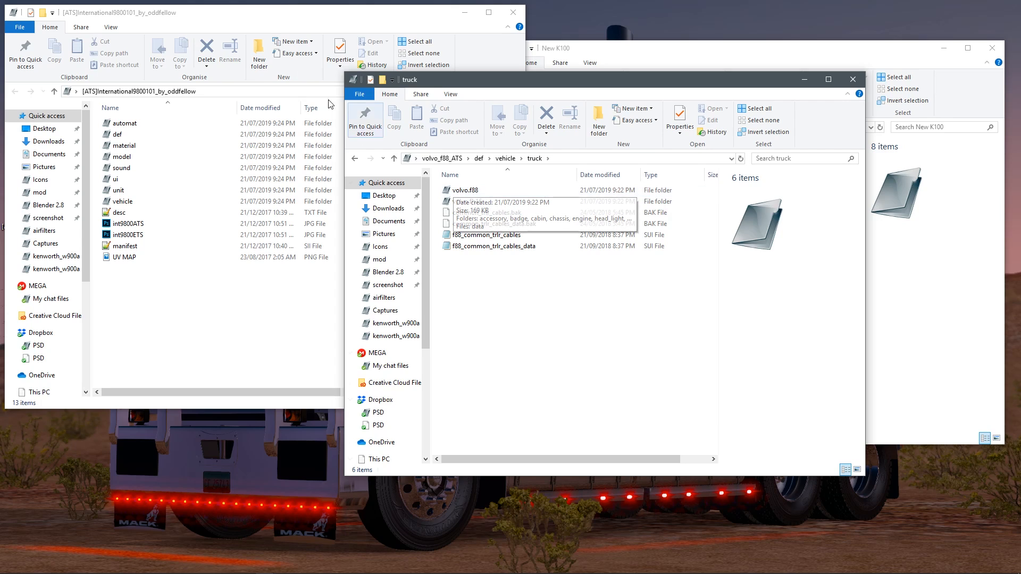
# - Open the def, vehicle and truck folders of the International mod for comparison
pyautogui.click(218, 14)
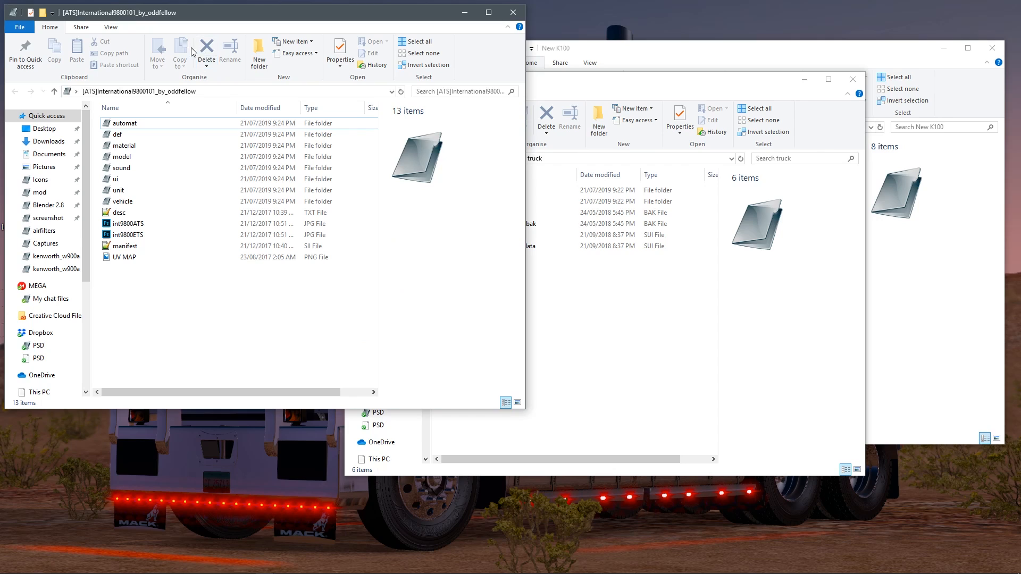
pyautogui.doubleClick(118, 135)
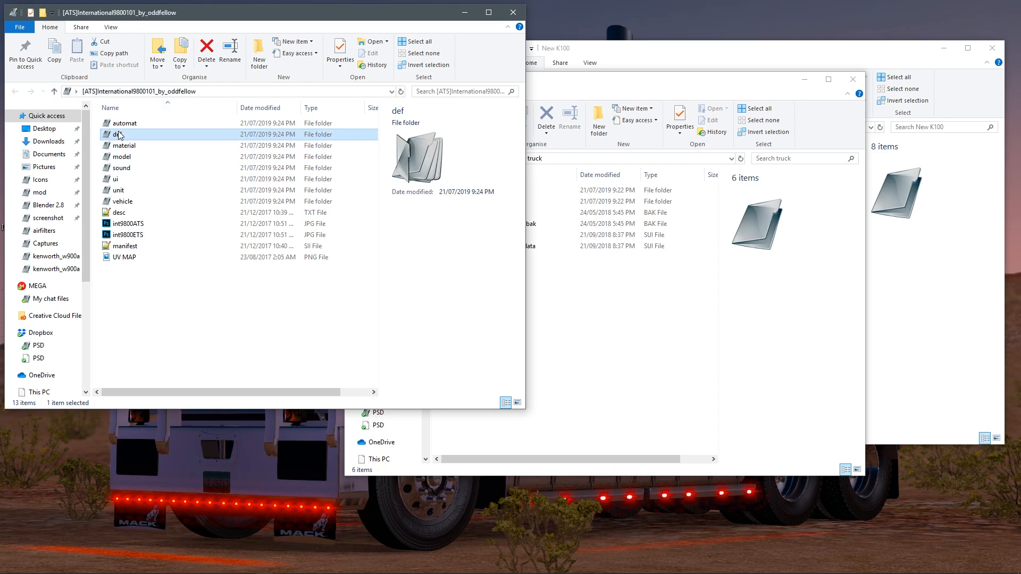
pyautogui.doubleClick(121, 135)
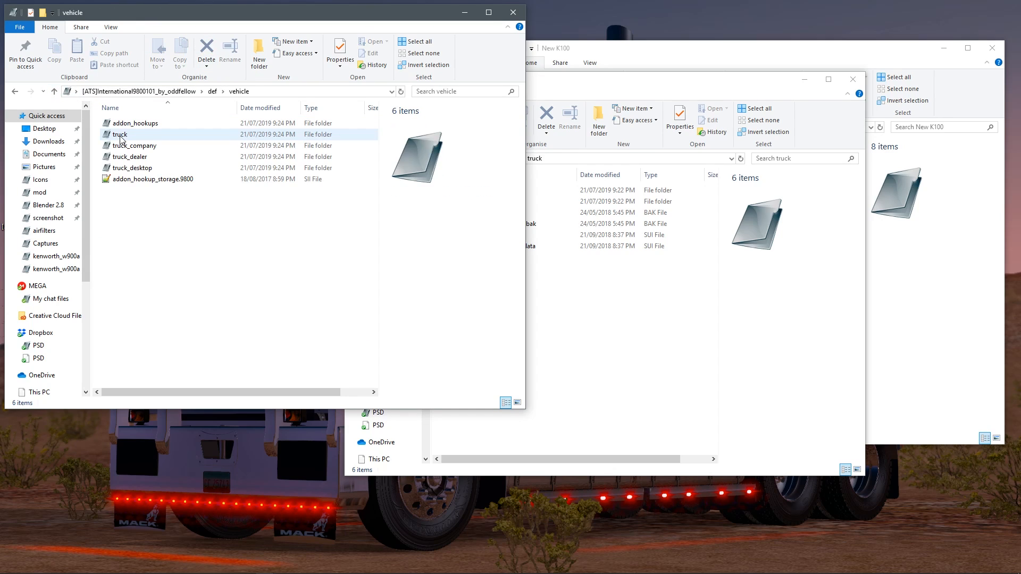
pyautogui.doubleClick(121, 136)
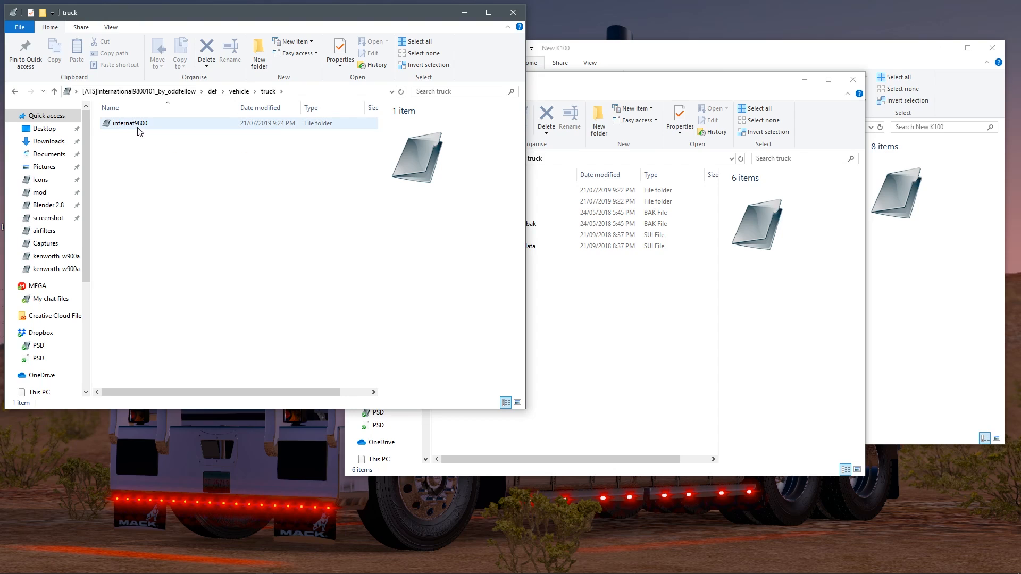
# - Open the volvo.f88 folder in the Volvo mod's truck folder, and close the International and New K100 windows
pyautogui.click(622, 78)
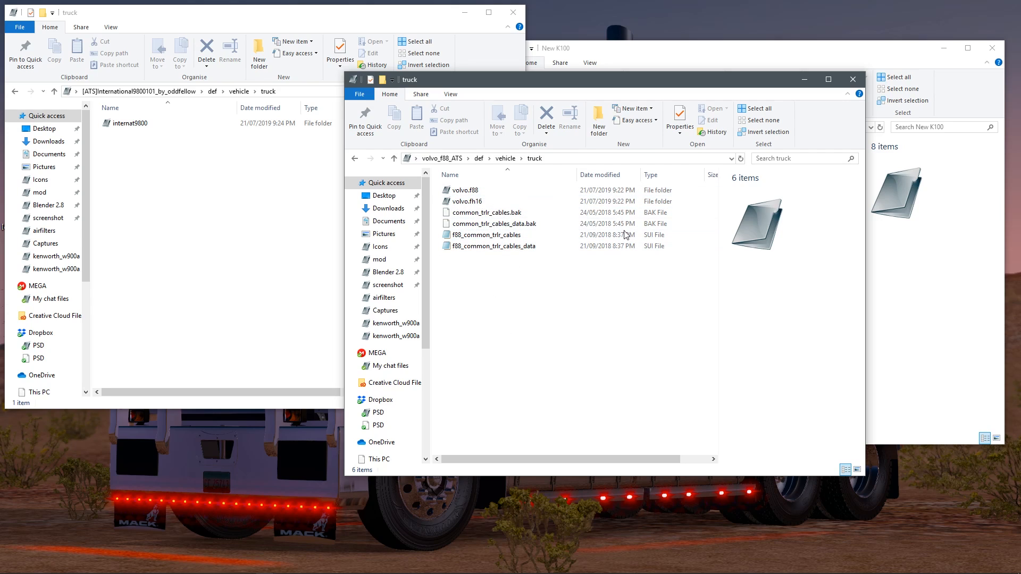
pyautogui.doubleClick(465, 191)
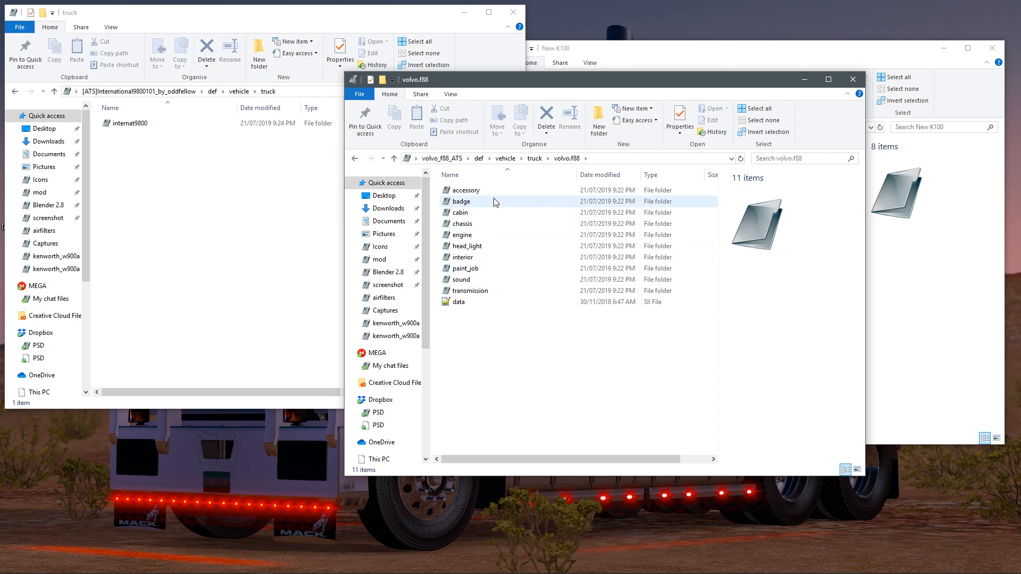
pyautogui.click(275, 13)
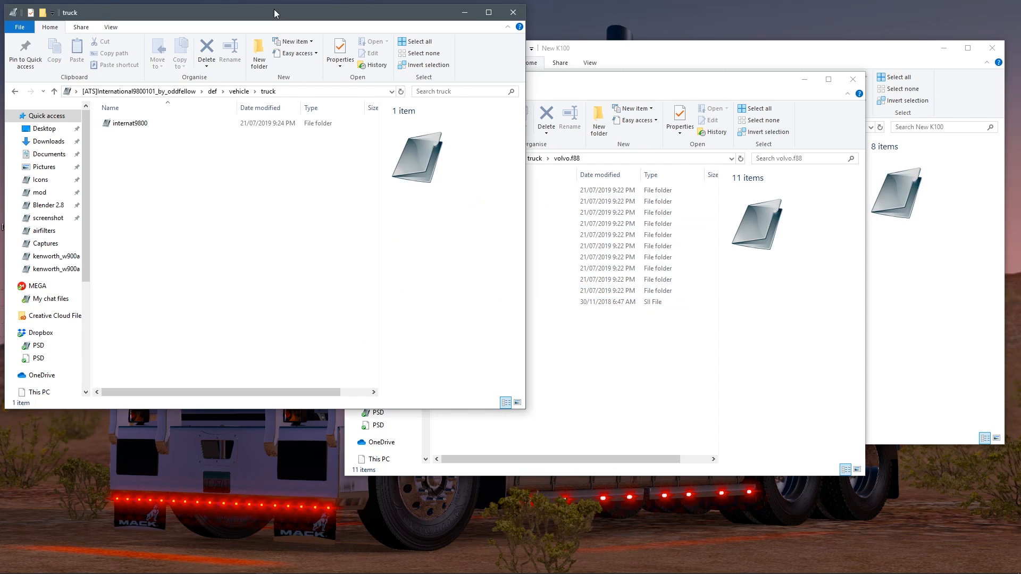
pyautogui.click(512, 13)
pyautogui.click(787, 49)
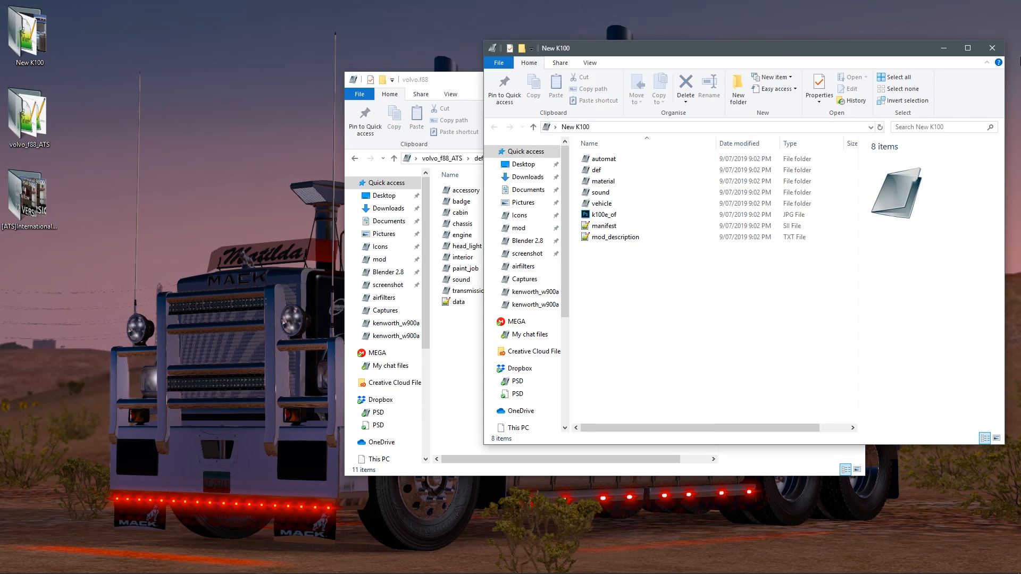
pyautogui.click(992, 48)
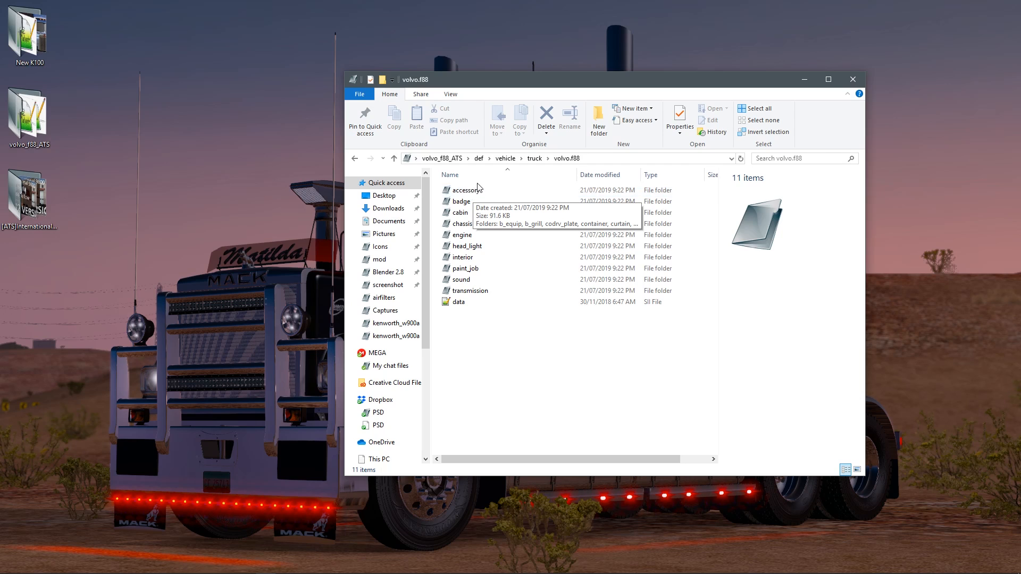
# - Open the accessory folder of volvo.f88 and look through its full list of subfolders
pyautogui.moveTo(510, 83); pyautogui.dragTo(703, 6)
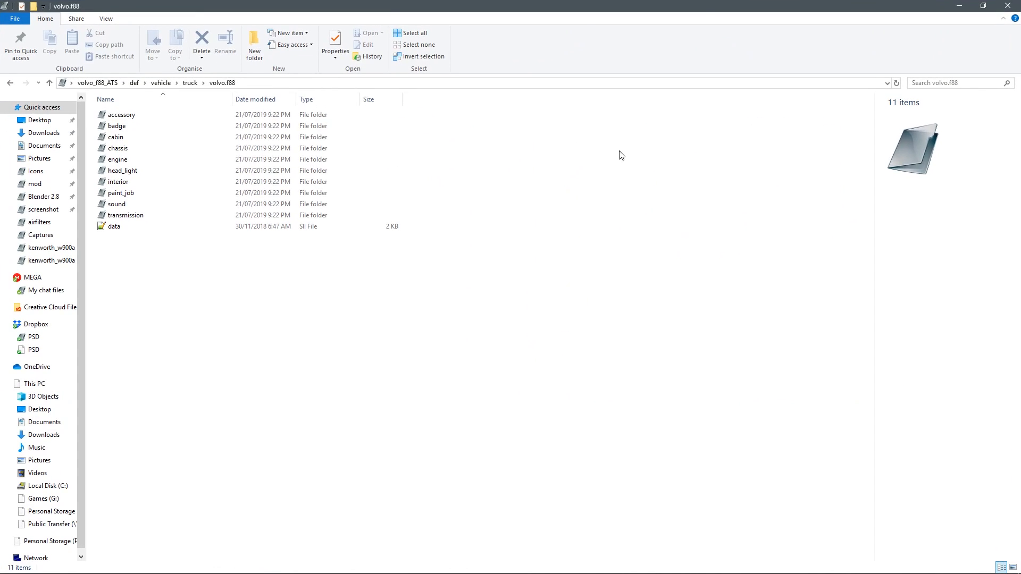
pyautogui.click(983, 5)
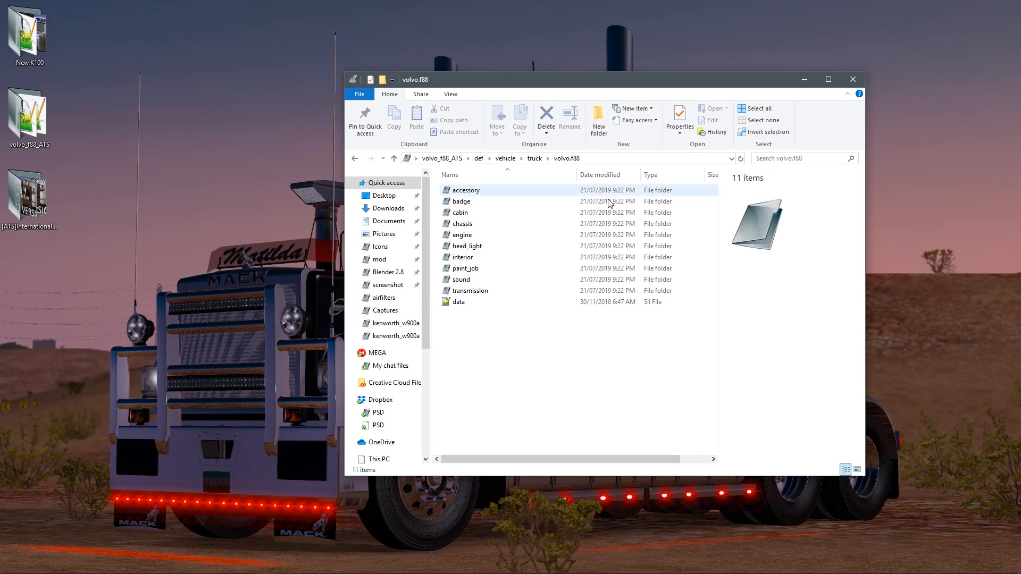
pyautogui.doubleClick(481, 192)
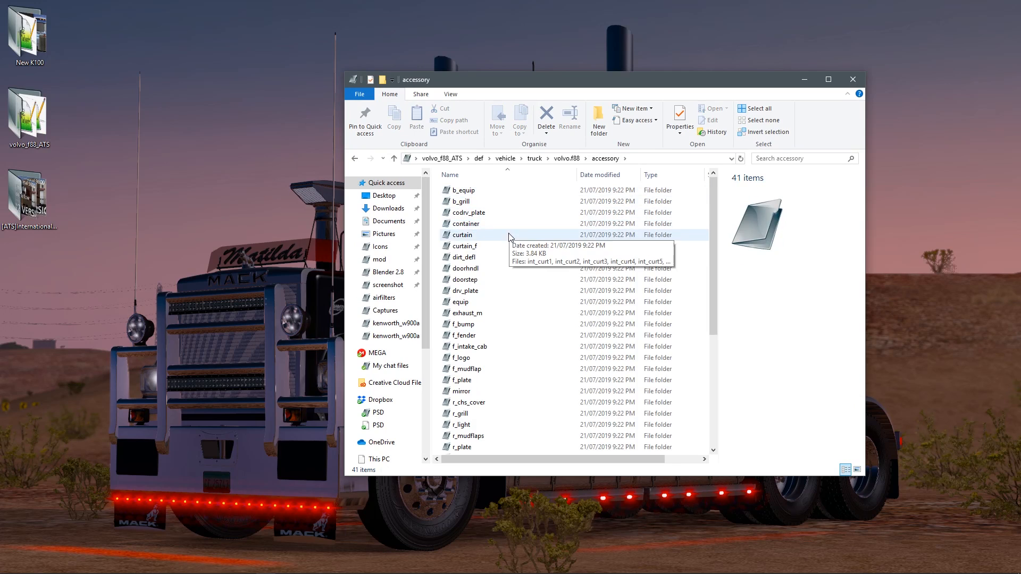
pyautogui.scroll(-6, 494, 289)
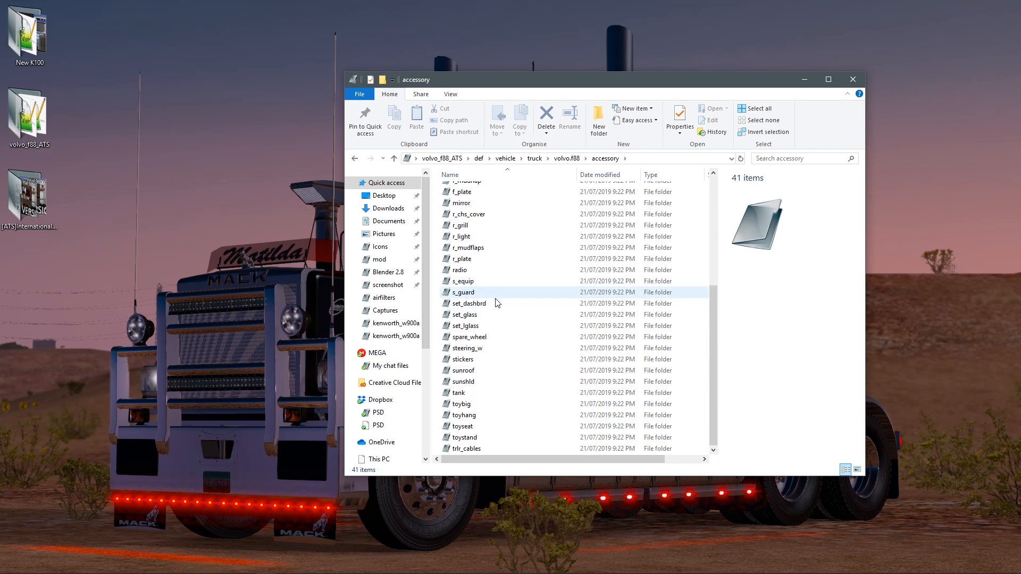
pyautogui.scroll(3, 495, 296)
pyautogui.scroll(-3, 491, 317)
pyautogui.scroll(3, 494, 317)
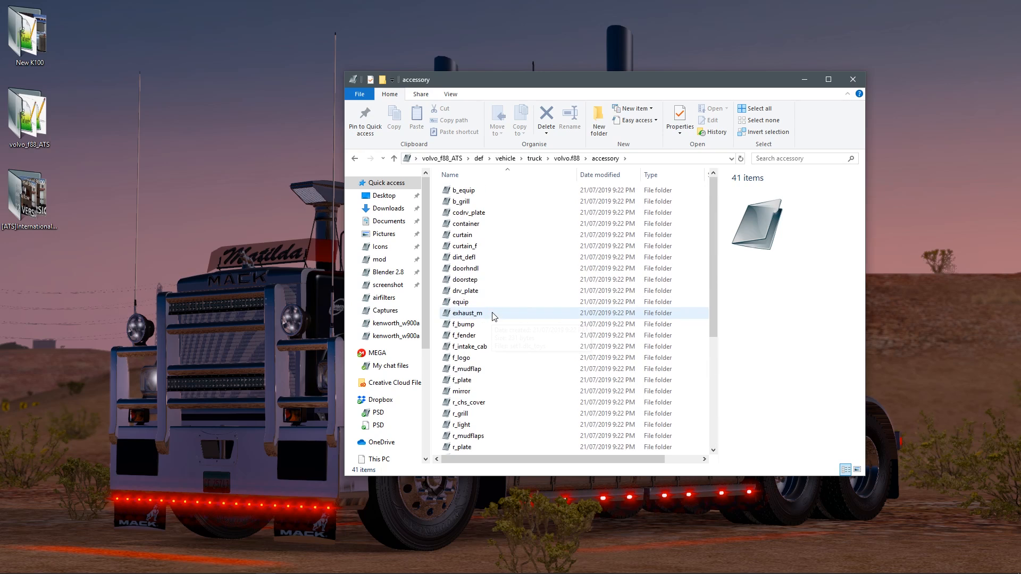
pyautogui.scroll(-3, 493, 316)
pyautogui.scroll(3, 493, 317)
pyautogui.scroll(-3, 493, 316)
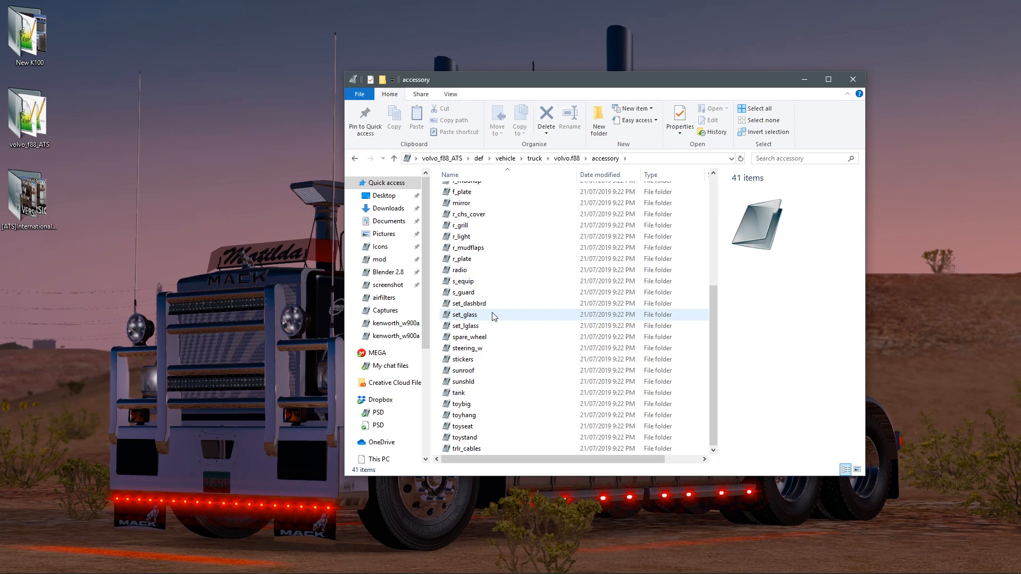
pyautogui.scroll(6, 493, 317)
pyautogui.scroll(-6, 493, 315)
pyautogui.scroll(6, 494, 315)
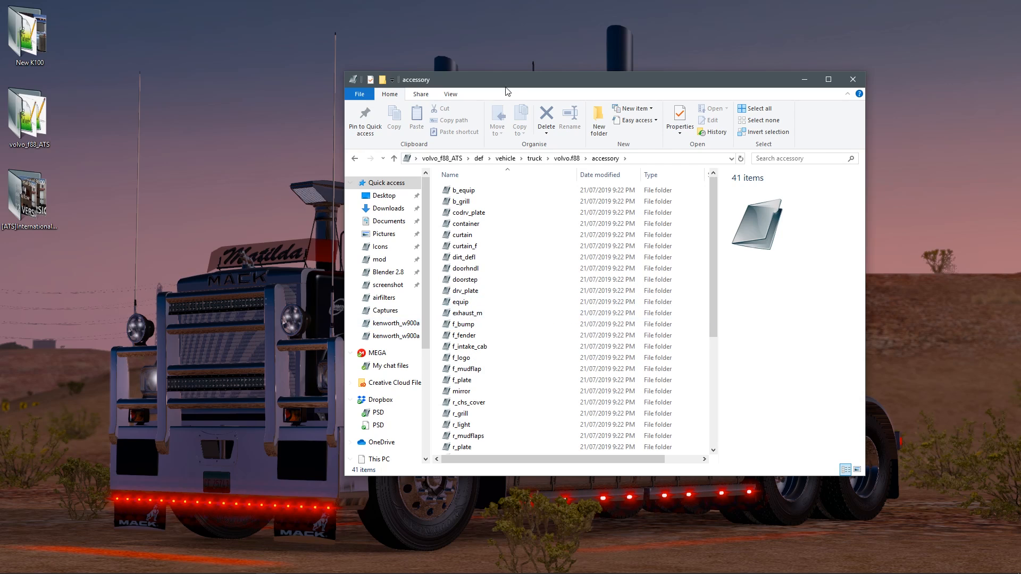
# - Move the accessory window clear of the truck on the wallpaper and review the subfolder list again
pyautogui.moveTo(518, 81); pyautogui.dragTo(599, 50)
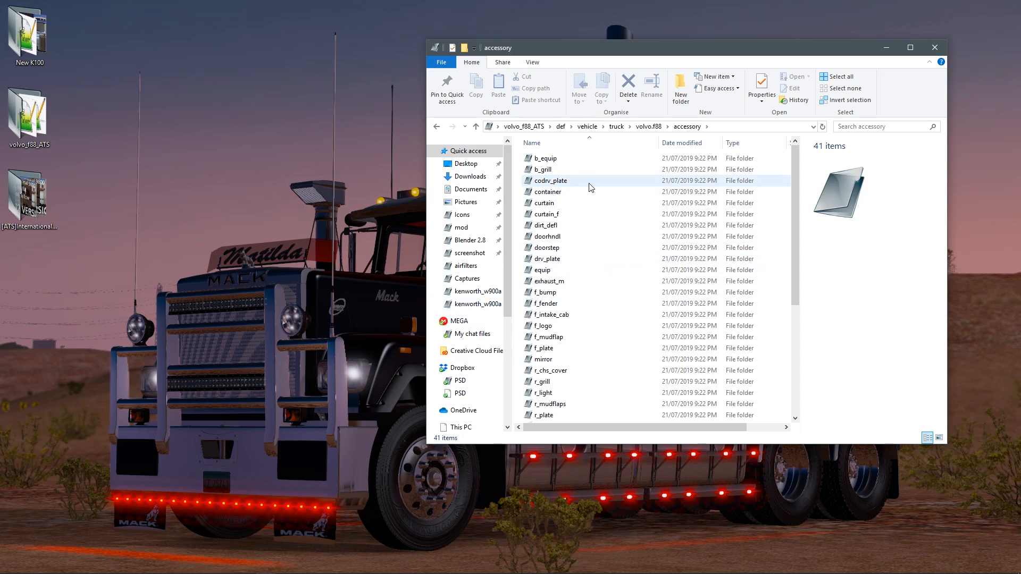
pyautogui.scroll(-1, 589, 188)
pyautogui.scroll(-5, 589, 190)
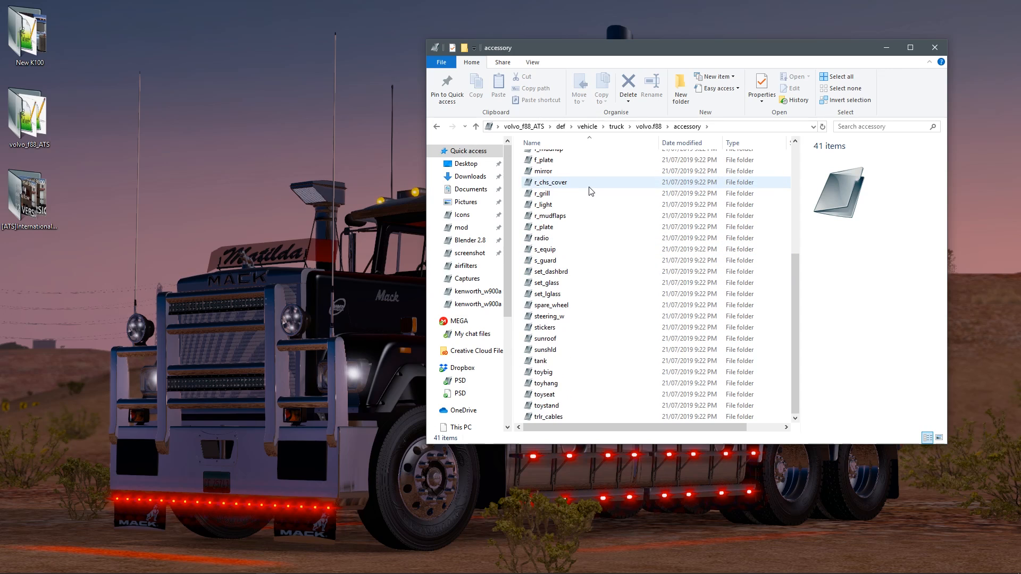
pyautogui.scroll(6, 589, 188)
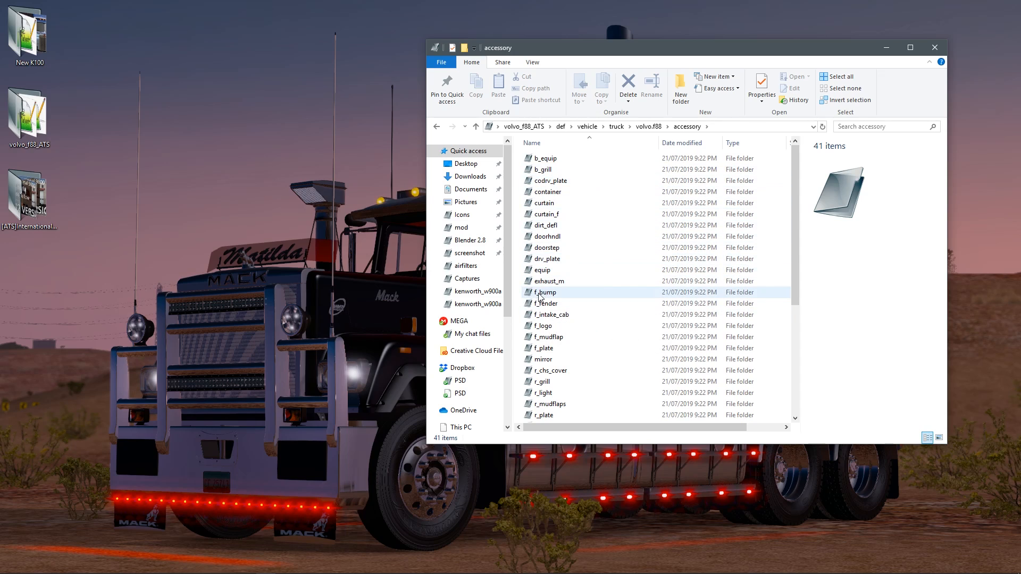
# - Select the f_bump folder in accessory and examine the other accessory subfolders around it
pyautogui.moveTo(550, 297)
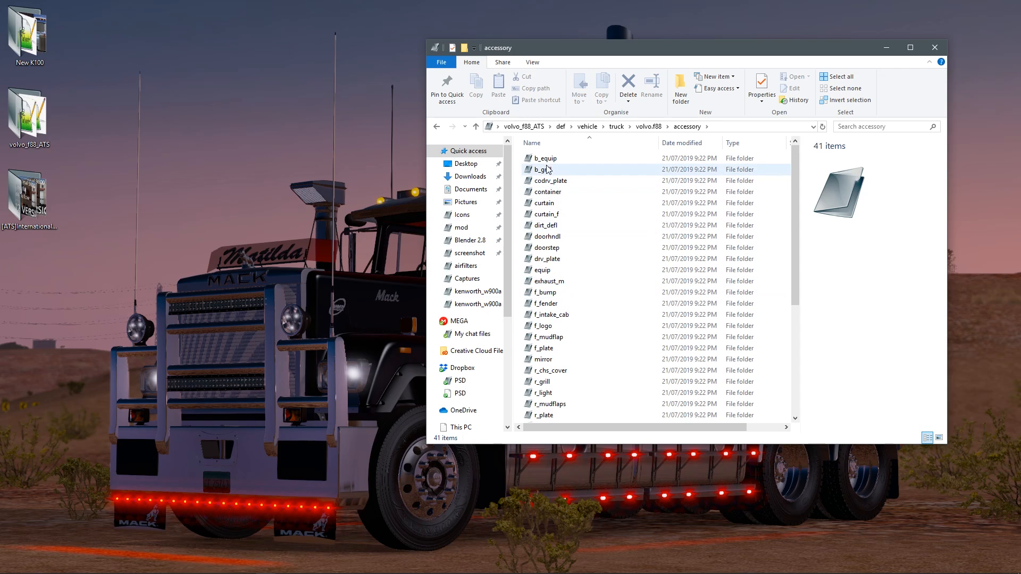
pyautogui.click(545, 294)
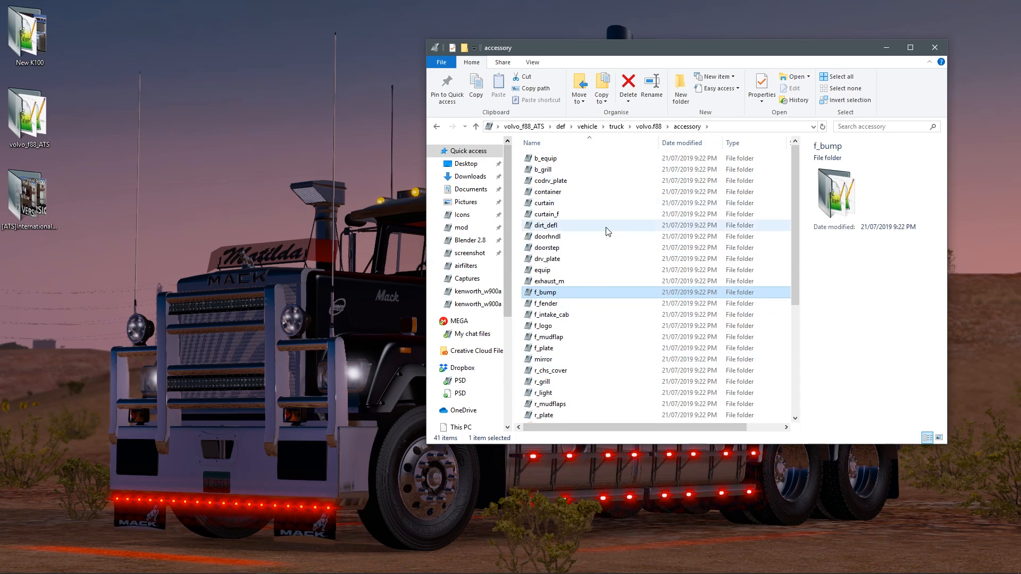
pyautogui.scroll(-4, 608, 231)
pyautogui.scroll(-2, 607, 231)
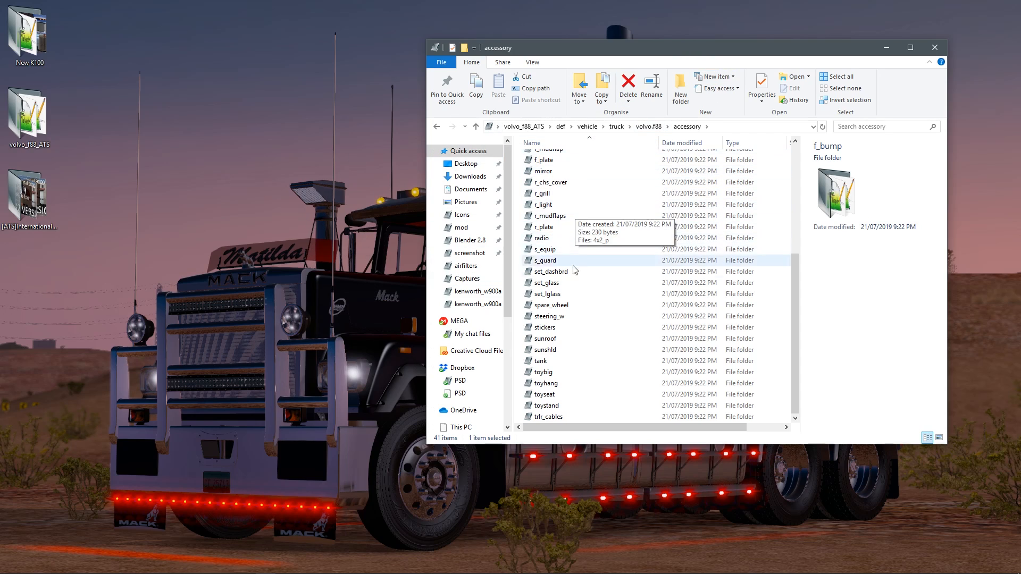
pyautogui.scroll(4, 585, 288)
pyautogui.scroll(2, 584, 288)
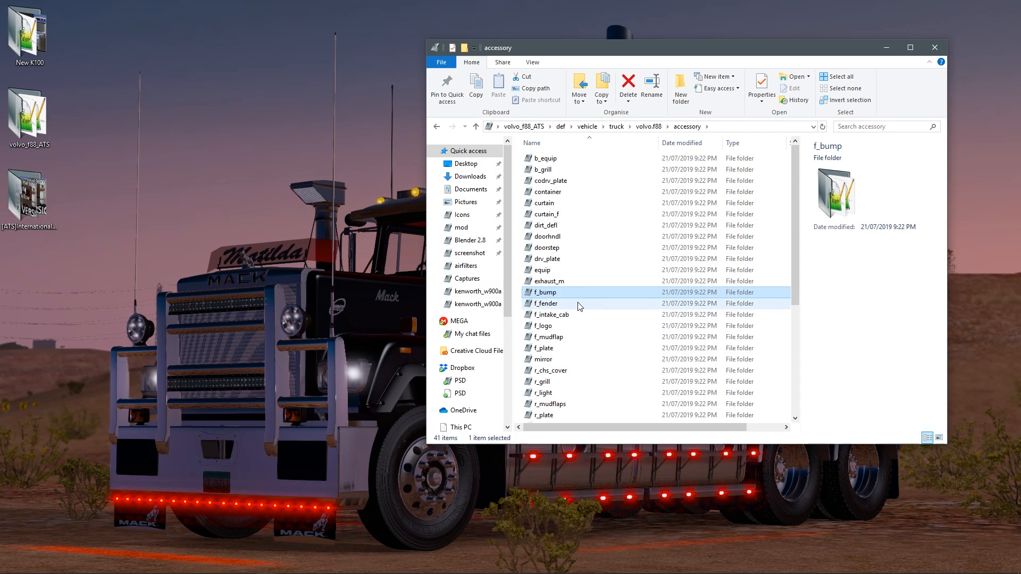
# - Open the shape2 file from the f_bump folder in Notepad++, declining its update, and arrange both windows for comparison
pyautogui.doubleClick(554, 294)
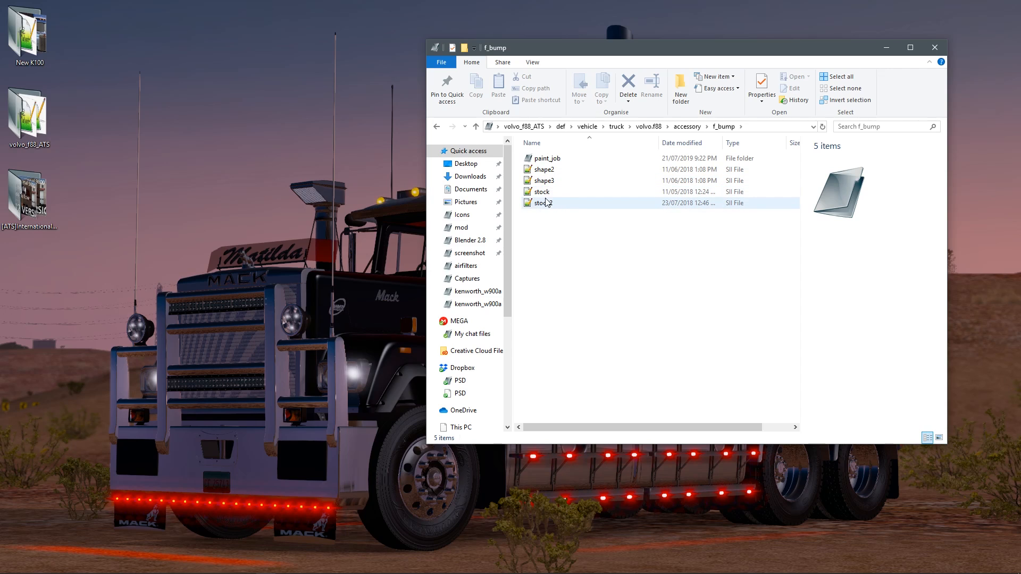
pyautogui.click(547, 171)
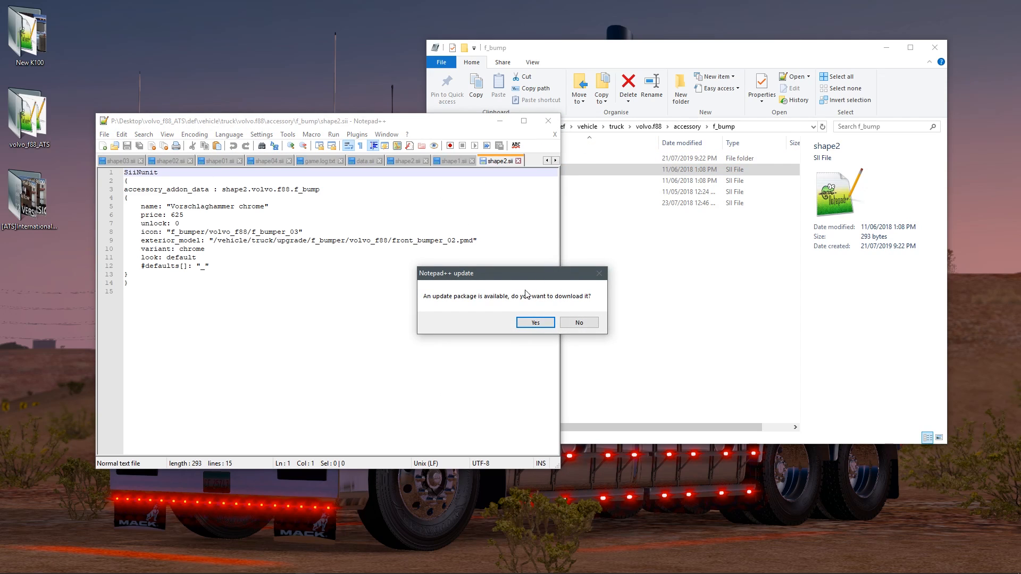
pyautogui.click(581, 324)
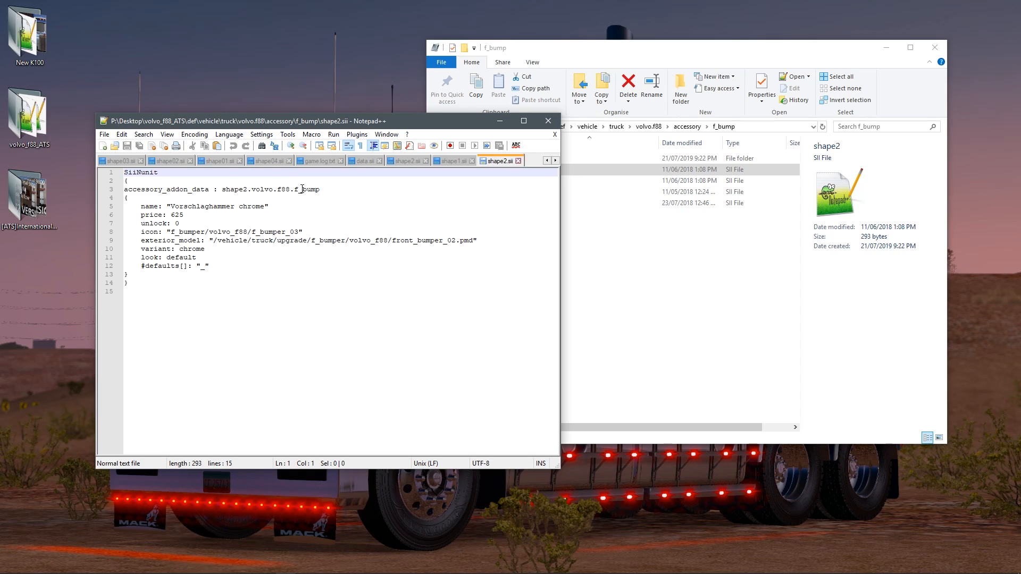
pyautogui.moveTo(658, 50); pyautogui.dragTo(695, 24)
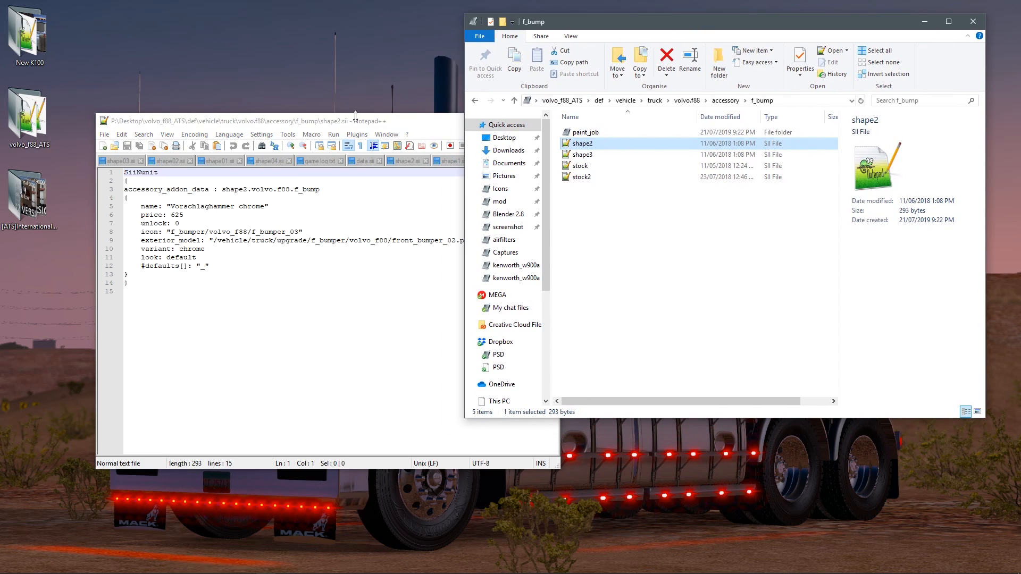
pyautogui.click(353, 119)
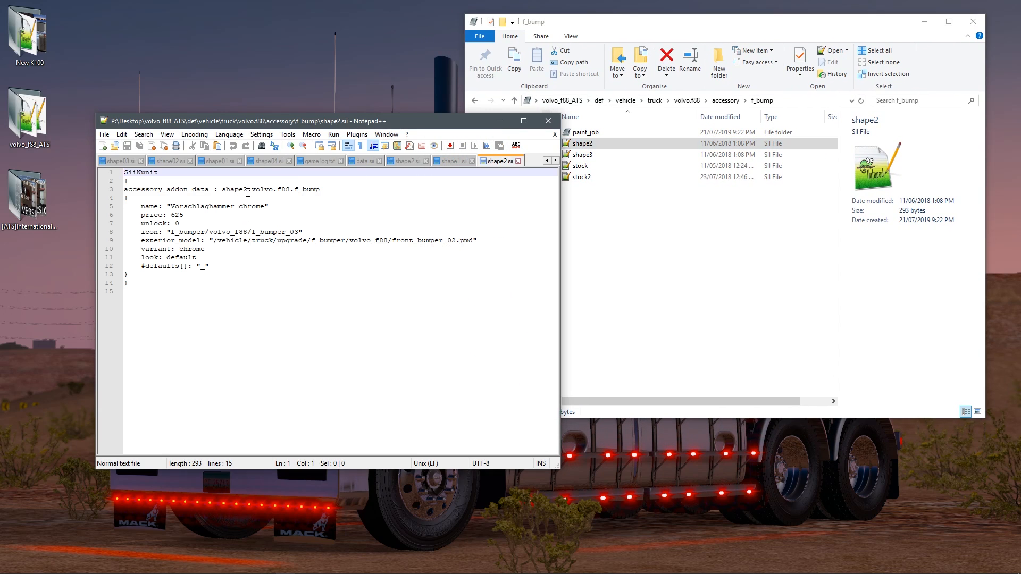
# - Highlight shape2 in the accessory_addon_data line, match it to the shape2 file in f_bump, and highlight volvo.f88
pyautogui.moveTo(247, 191); pyautogui.dragTo(222, 191)
pyautogui.click(585, 143)
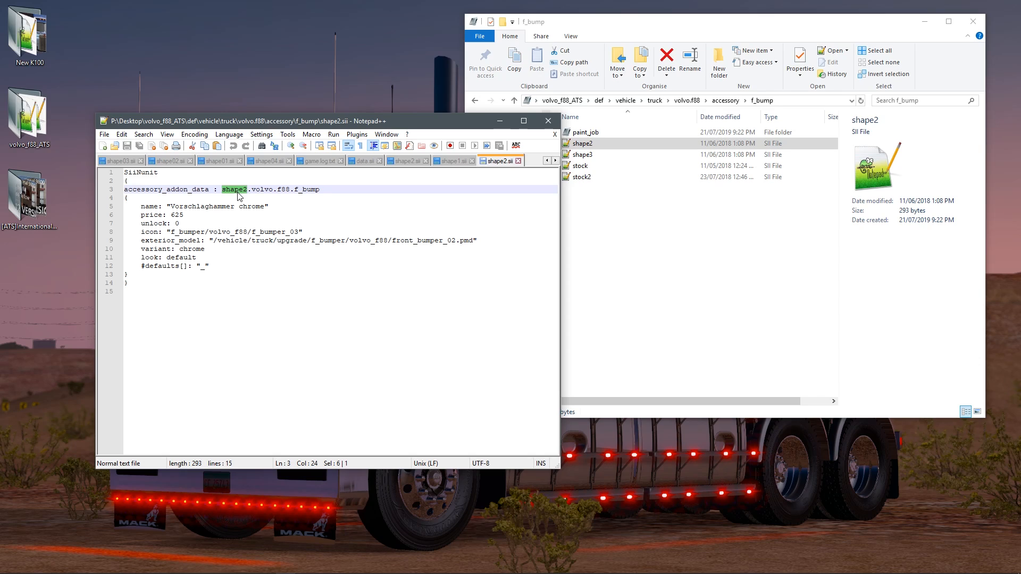
pyautogui.click(589, 144)
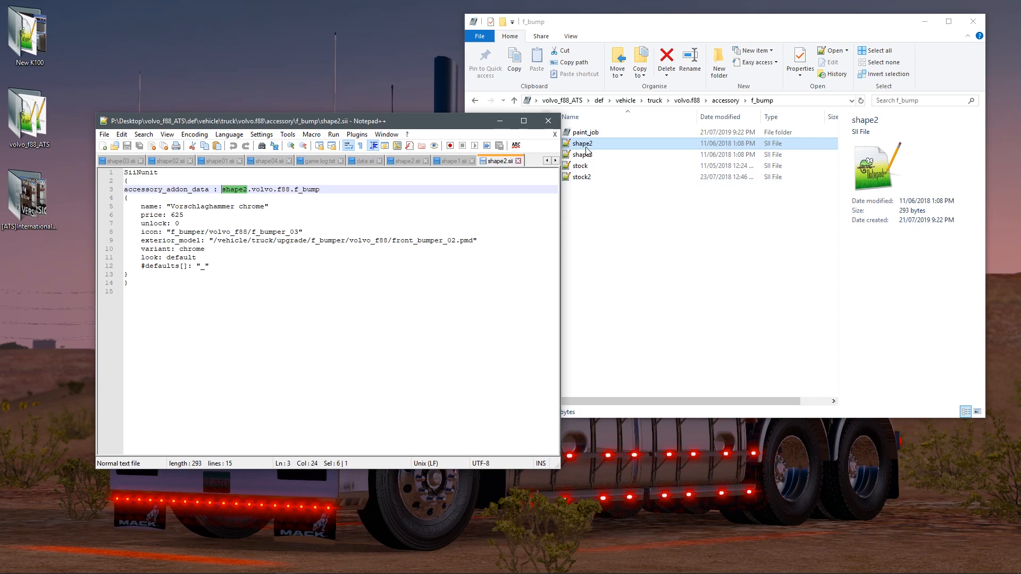
pyautogui.click(272, 190)
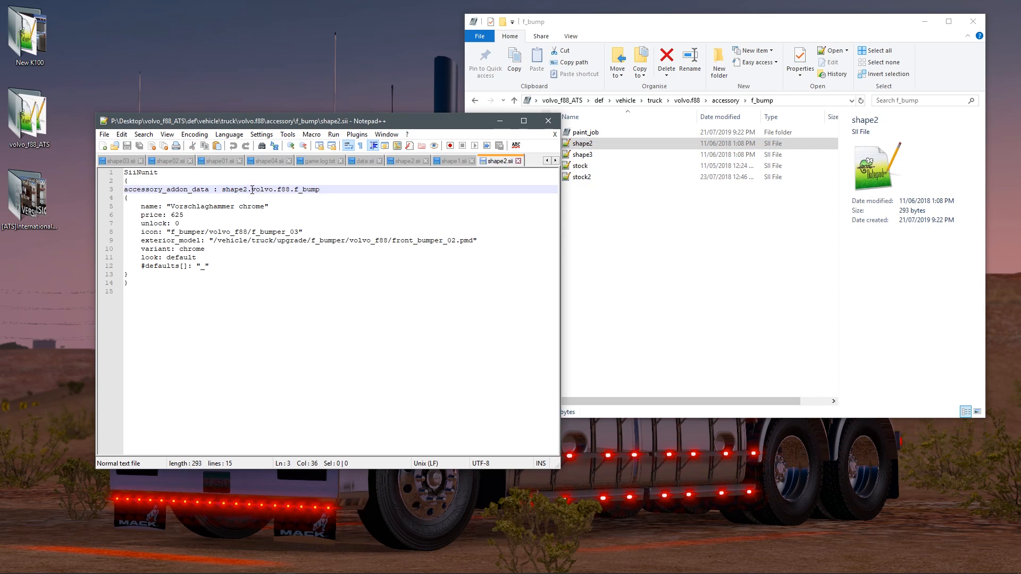
pyautogui.moveTo(252, 190); pyautogui.dragTo(296, 189)
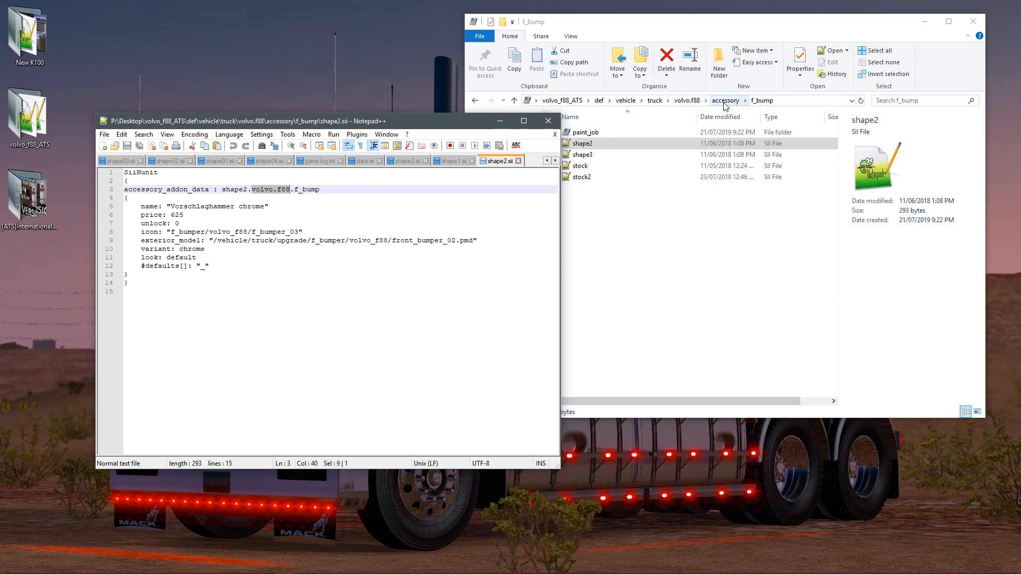
# - Highlight f_bump at the end of the accessory_addon_data line and compare it with the folder path
pyautogui.click(294, 232)
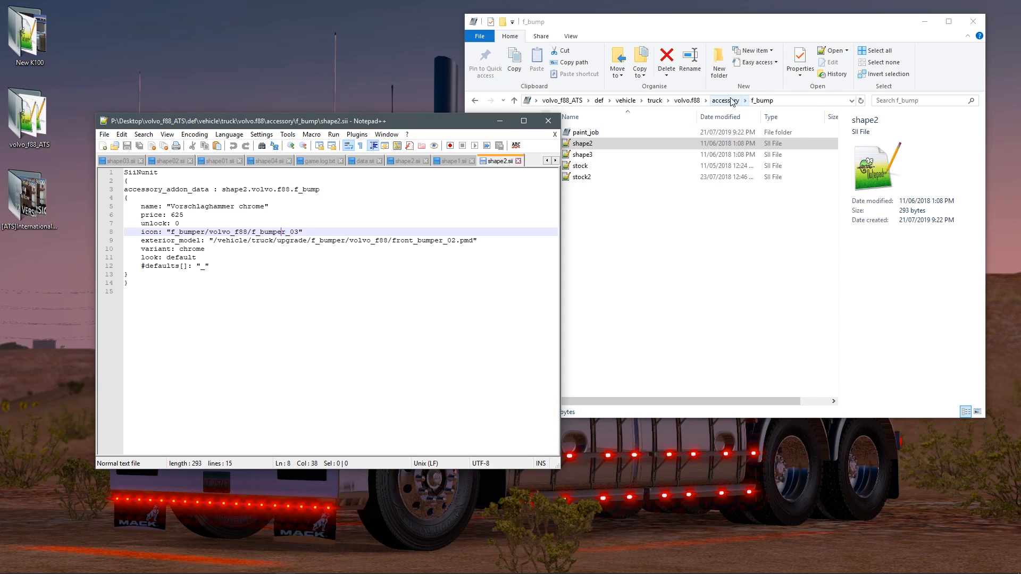
pyautogui.click(311, 191)
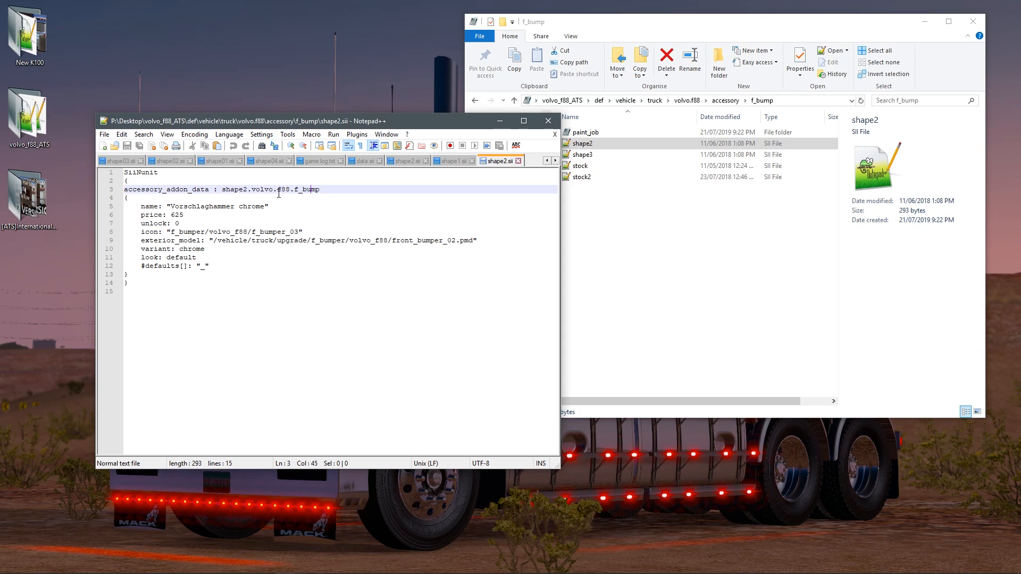
pyautogui.moveTo(294, 191)
pyautogui.mouseDown()
pyautogui.moveTo(331, 192)
pyautogui.moveTo(291, 191)
pyautogui.mouseUp()
pyautogui.moveTo(320, 190); pyautogui.dragTo(294, 190)
pyautogui.click(322, 191)
# - Highlight the name value "Vorschlaghammer chrome" and the price value in the shape2 definition
pyautogui.moveTo(172, 207); pyautogui.dragTo(262, 206)
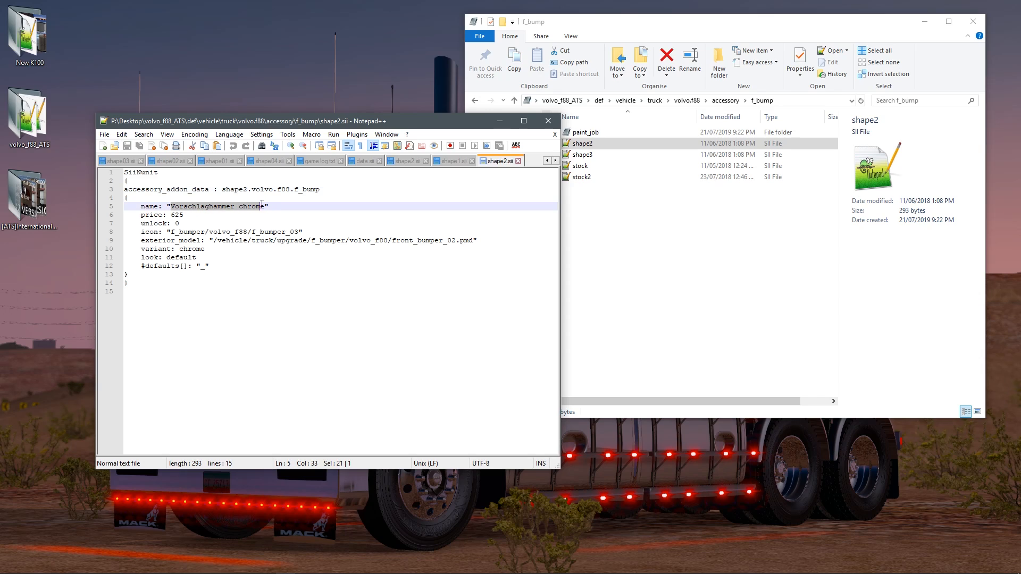
pyautogui.click(267, 208)
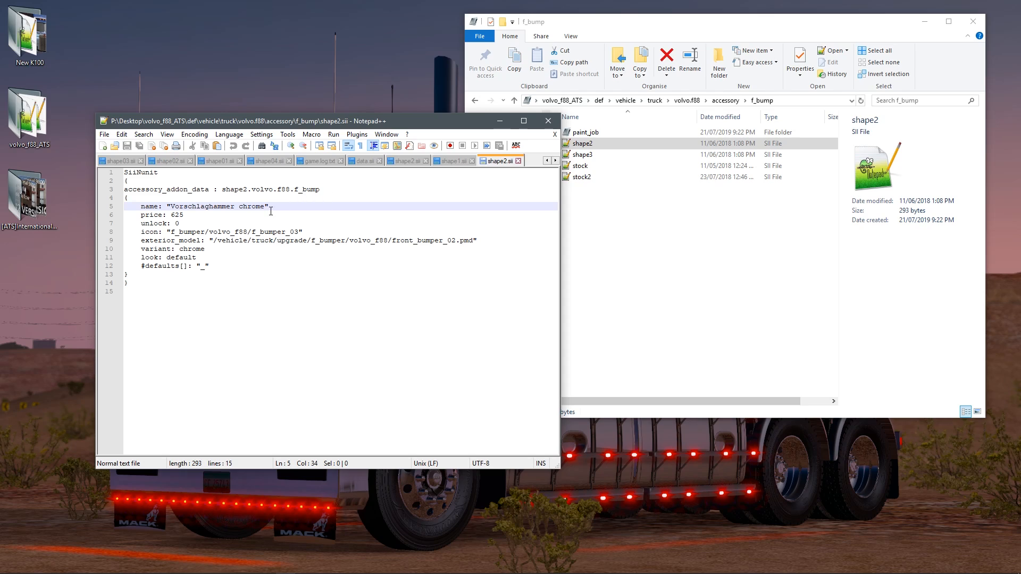
pyautogui.click(144, 218)
pyautogui.click(181, 217)
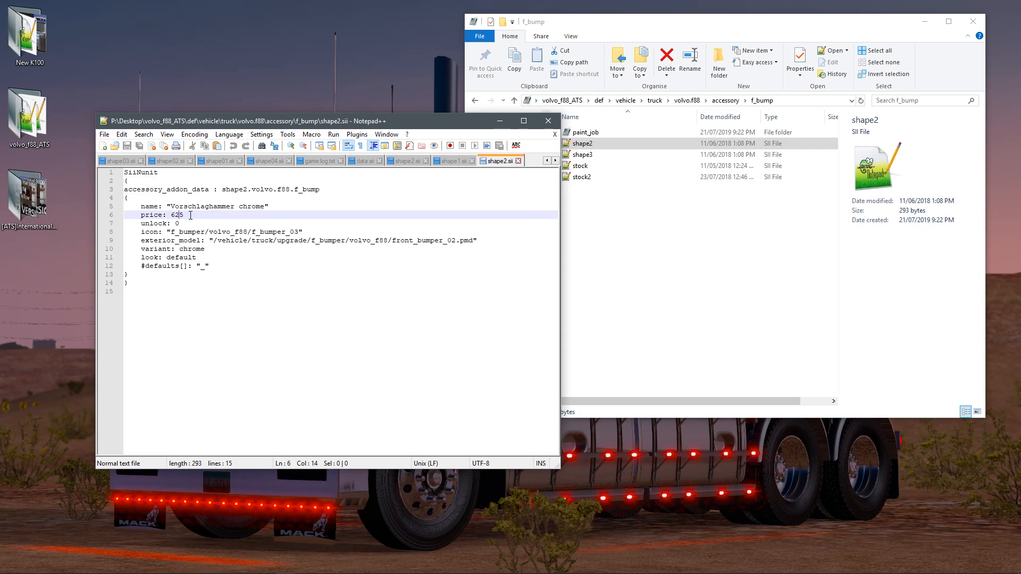
pyautogui.moveTo(185, 215); pyautogui.dragTo(172, 215)
pyautogui.click(197, 214)
# - Highlight the unlock value, try changing it to 20, and remove the added digit
pyautogui.click(177, 223)
pyautogui.moveTo(180, 224); pyautogui.dragTo(175, 223)
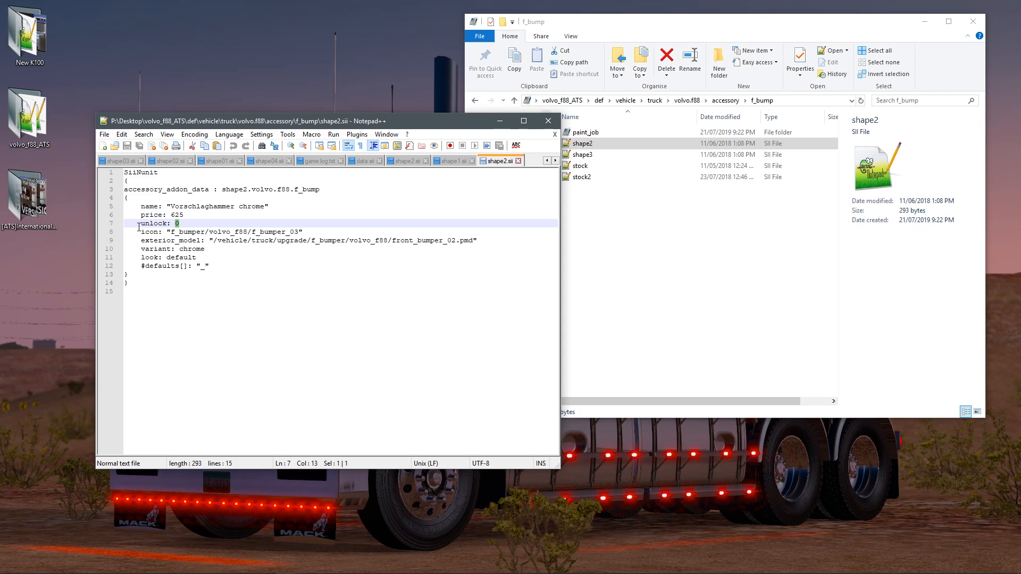
pyautogui.click(178, 223)
pyautogui.doubleClick(177, 224)
pyautogui.moveTo(176, 224); pyautogui.dragTo(180, 224)
pyautogui.click(181, 226)
pyautogui.click(175, 225)
pyautogui.write('2')
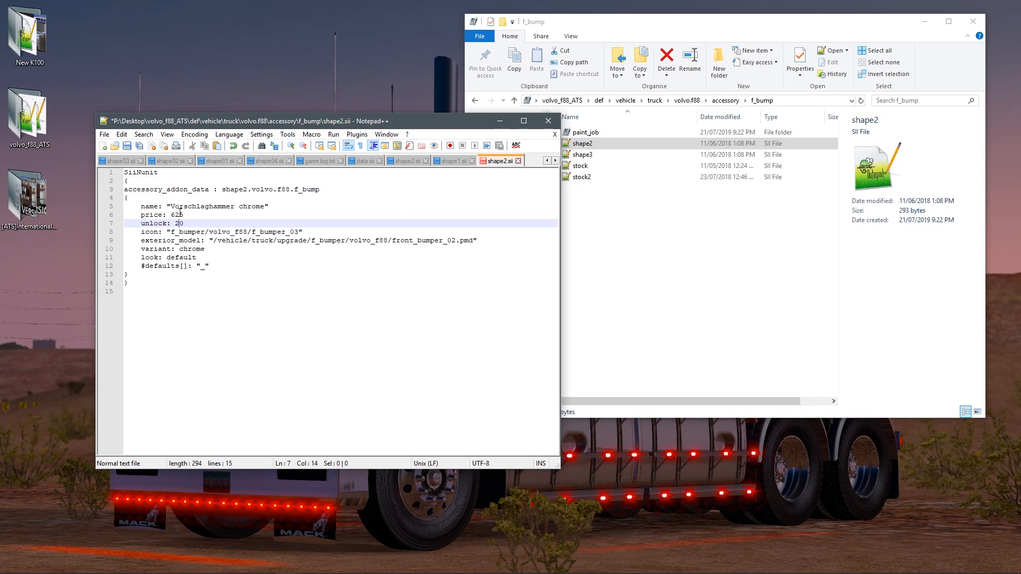
pyautogui.press('BackSpace')
# - Highlight the icon path f_bumper/volvo_f88/f_bumper_03 and examine its final file name
pyautogui.click(245, 232)
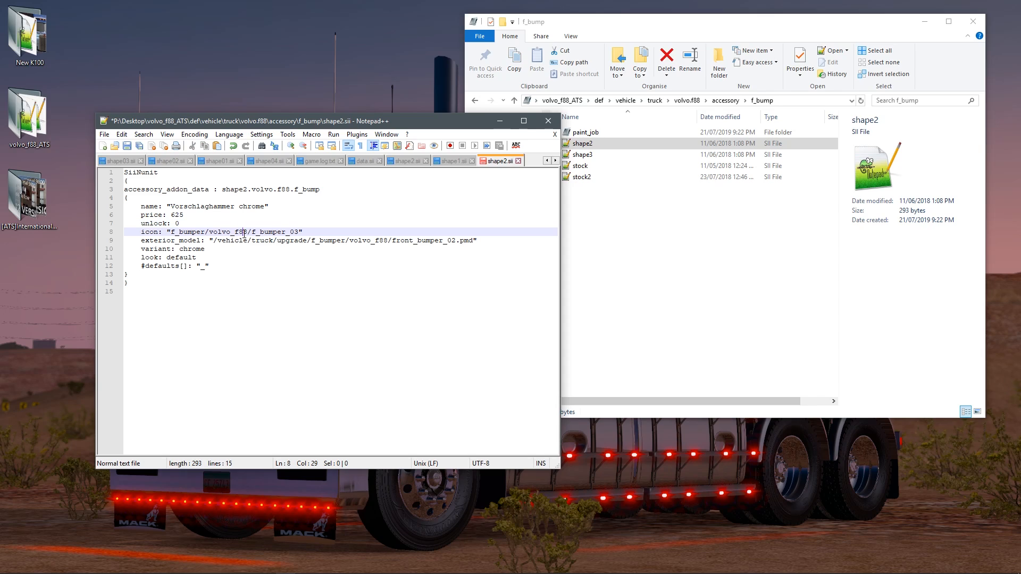
pyautogui.moveTo(299, 231); pyautogui.dragTo(270, 231)
pyautogui.click(299, 232)
pyautogui.moveTo(299, 232); pyautogui.dragTo(173, 234)
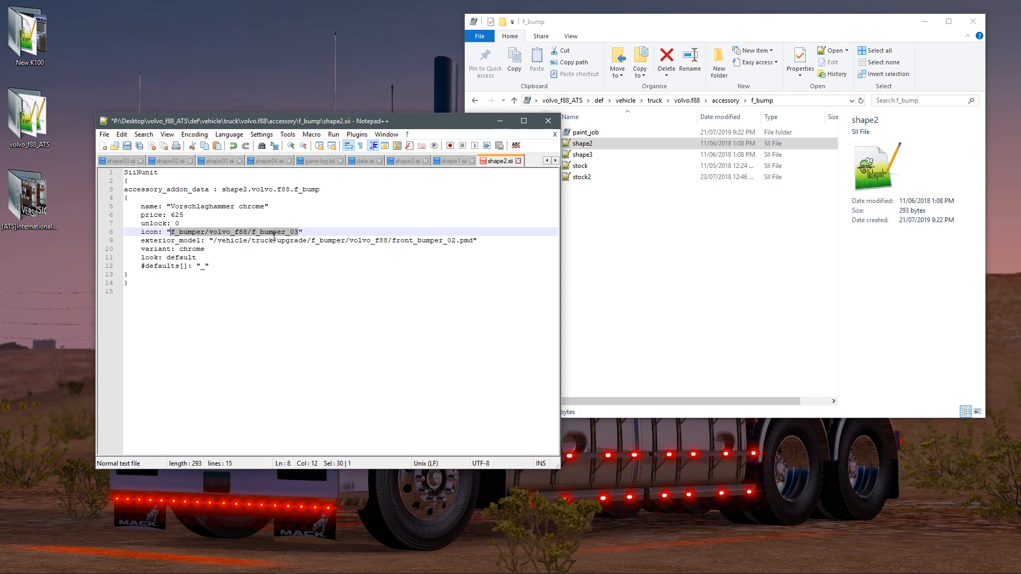
pyautogui.click(291, 234)
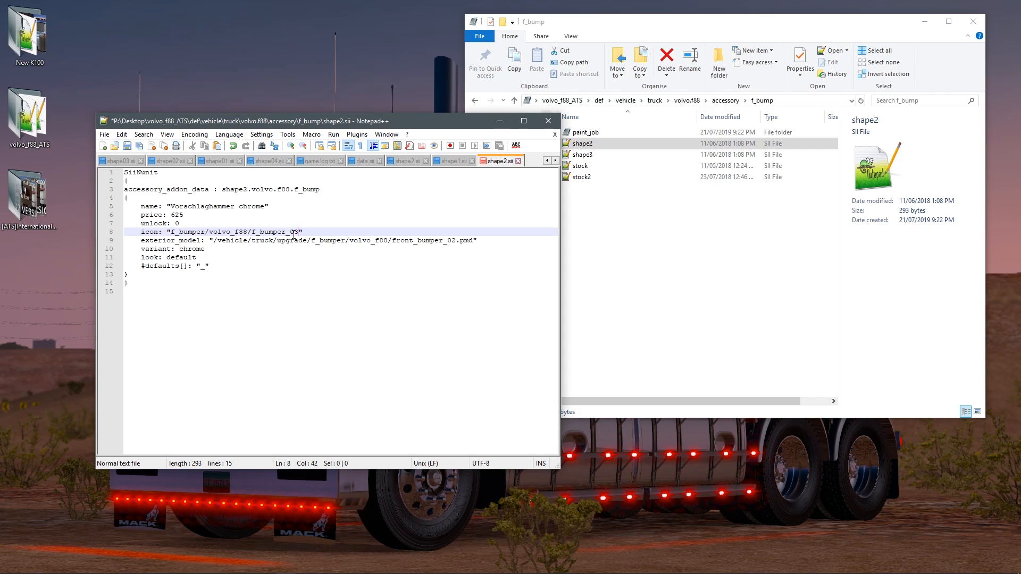
pyautogui.doubleClick(300, 231)
pyautogui.click(300, 231)
# - Highlight the exterior_model folder path up to volvo_f88, and separately the model file name front_bumper_02.pmd
pyautogui.click(168, 239)
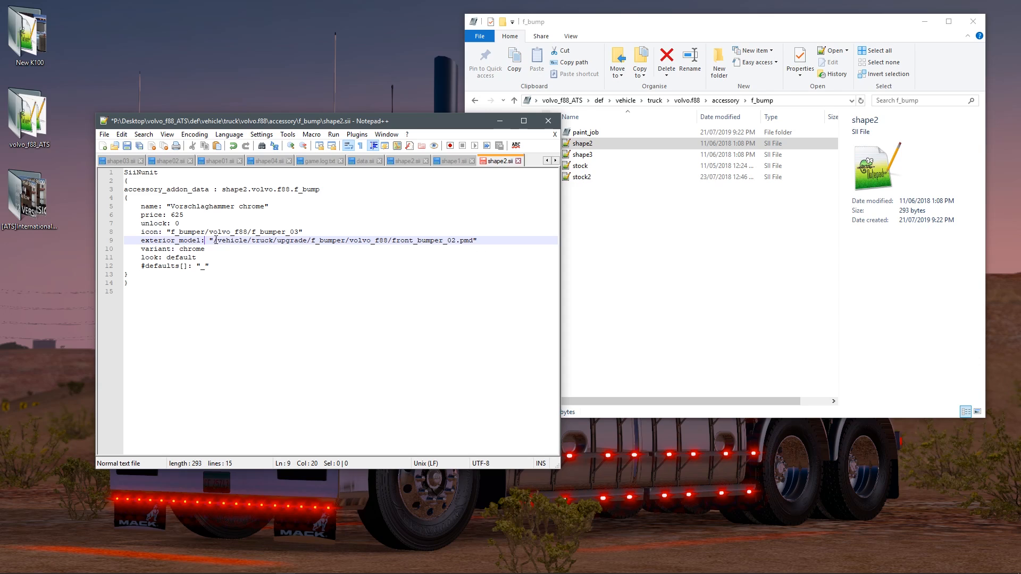
pyautogui.moveTo(216, 241); pyautogui.dragTo(387, 245)
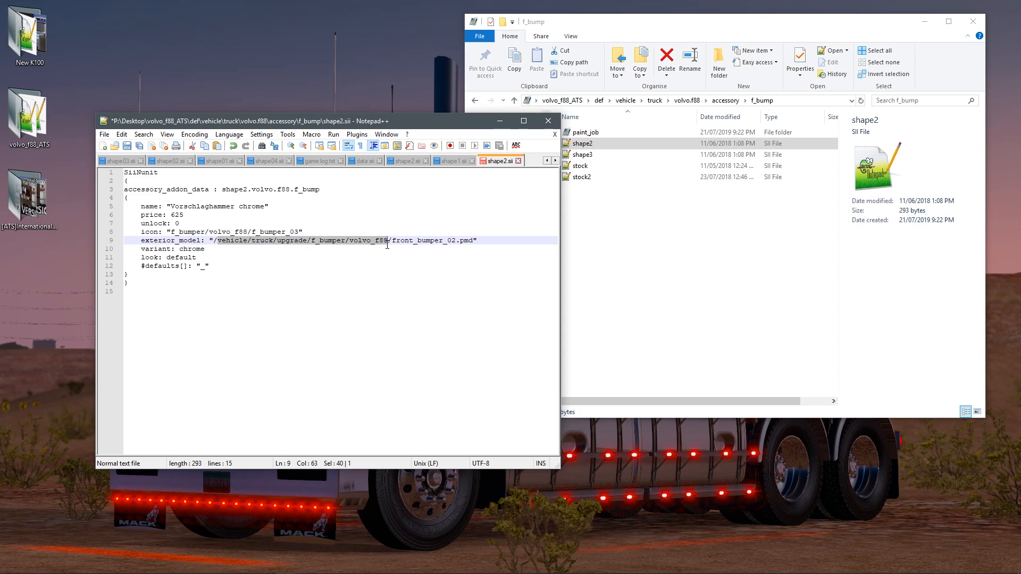
pyautogui.click(418, 241)
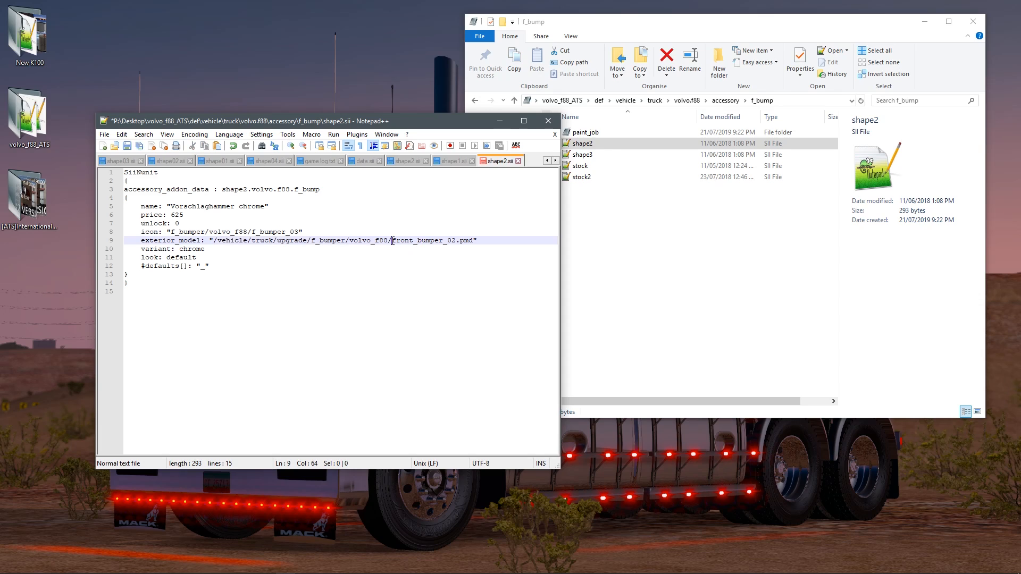
pyautogui.moveTo(392, 242); pyautogui.dragTo(472, 242)
pyautogui.click(485, 241)
# - Highlight the variant value chrome and relate it to the front_bumper_02.pmd model on the exterior_model line
pyautogui.click(154, 249)
pyautogui.moveTo(180, 249); pyautogui.dragTo(205, 251)
pyautogui.click(398, 248)
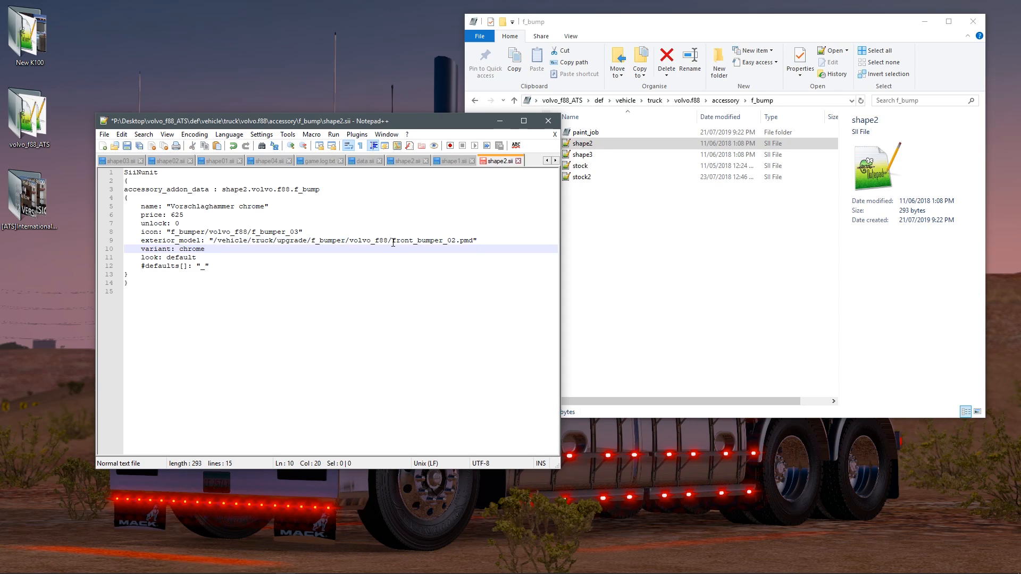
pyautogui.click(393, 242)
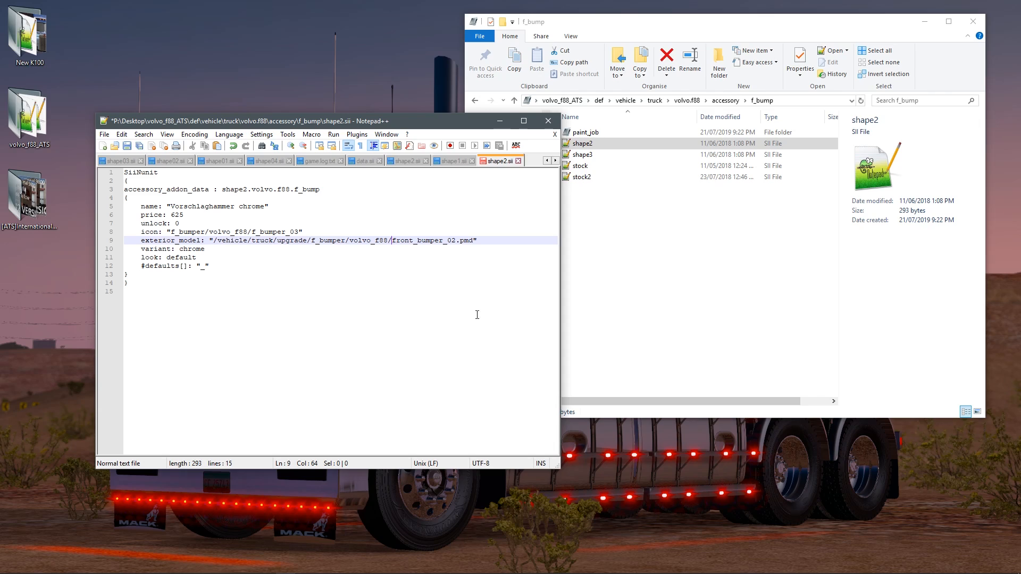
pyautogui.click(453, 240)
pyautogui.click(455, 242)
pyautogui.moveTo(206, 252); pyautogui.dragTo(181, 251)
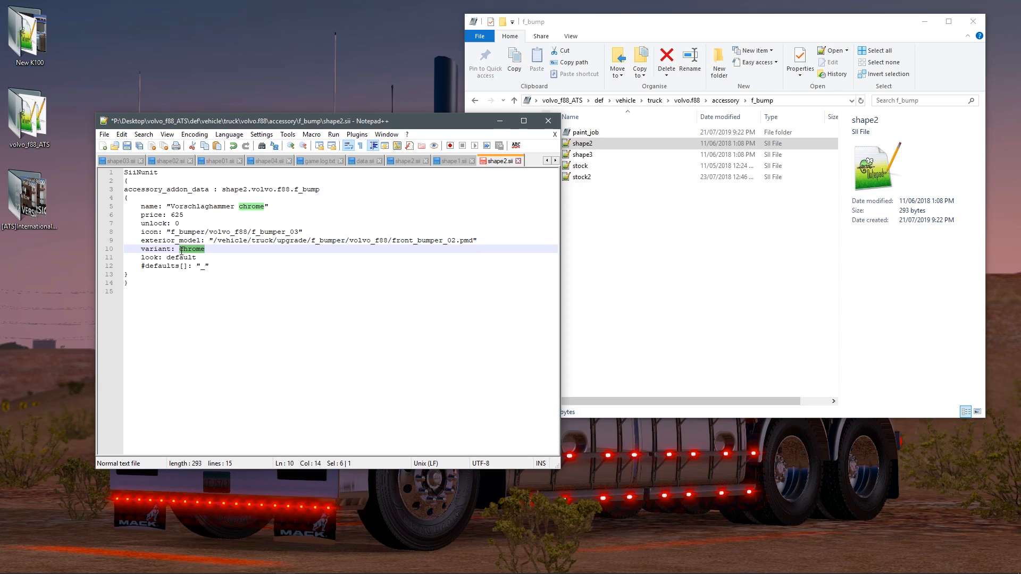
# - Try replacing the variant value with paint, and restore it to chrome
pyautogui.click(211, 249)
pyautogui.moveTo(206, 248)
pyautogui.mouseDown()
pyautogui.moveTo(180, 249)
pyautogui.moveTo(205, 249)
pyautogui.mouseUp()
pyautogui.moveTo(206, 249); pyautogui.dragTo(179, 249)
pyautogui.write('paint')
pyautogui.moveTo(201, 248); pyautogui.dragTo(183, 249)
pyautogui.write('chro')
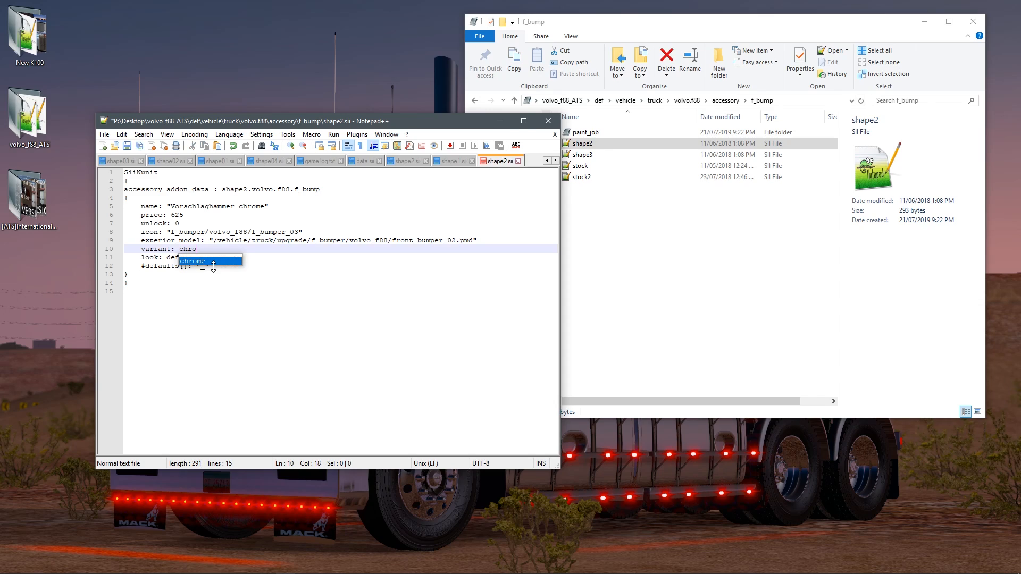
pyautogui.write('me')
# - Highlight the "look: default" line and compare it with the variant line above
pyautogui.click(289, 232)
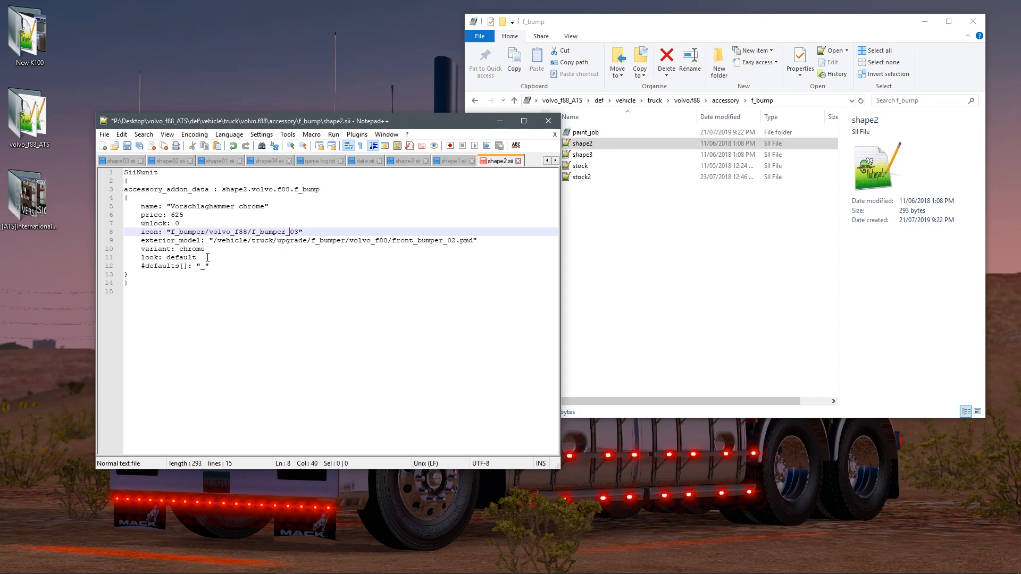
pyautogui.click(212, 255)
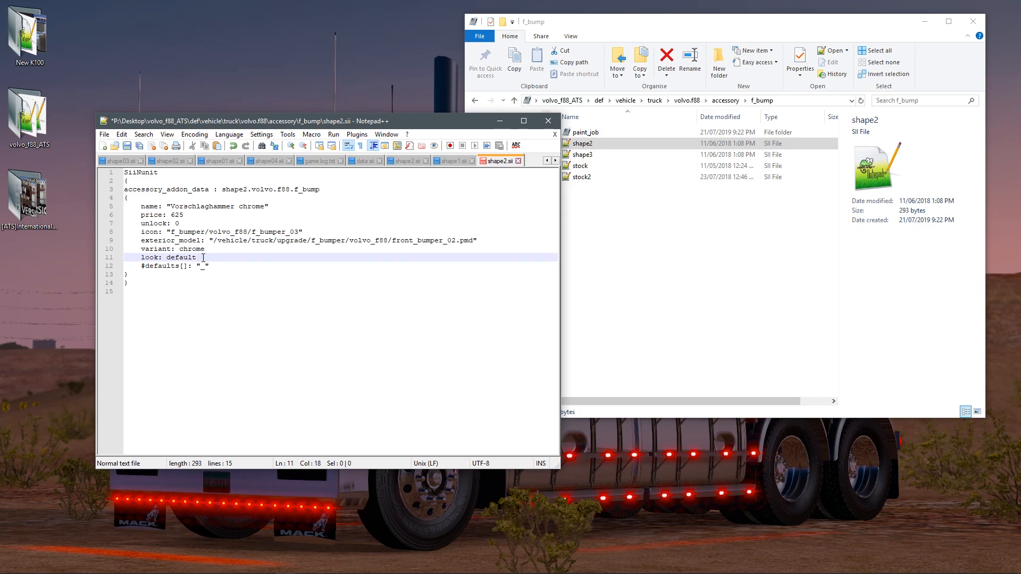
pyautogui.moveTo(142, 257); pyautogui.dragTo(197, 258)
pyautogui.click(197, 258)
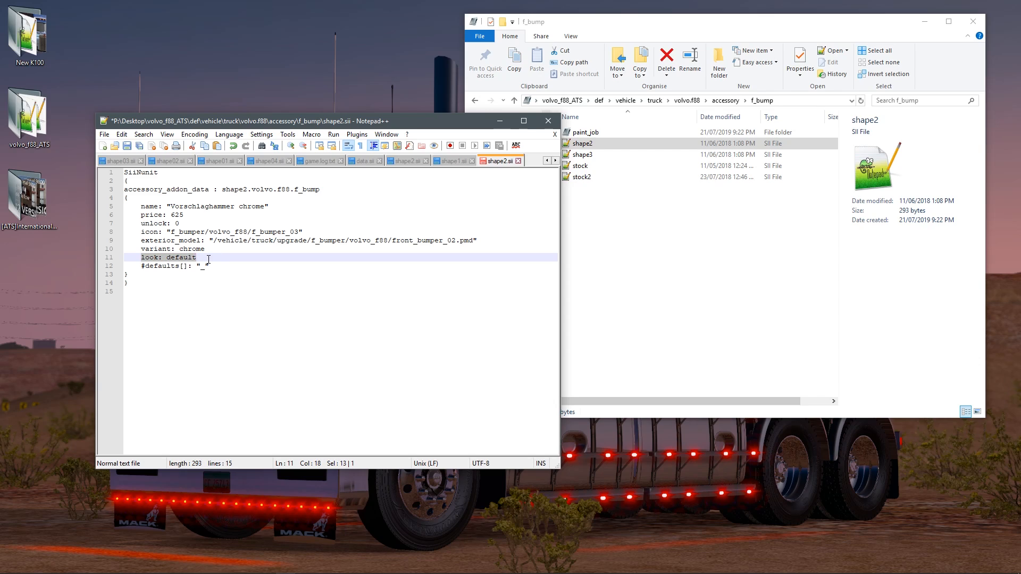
pyautogui.click(202, 249)
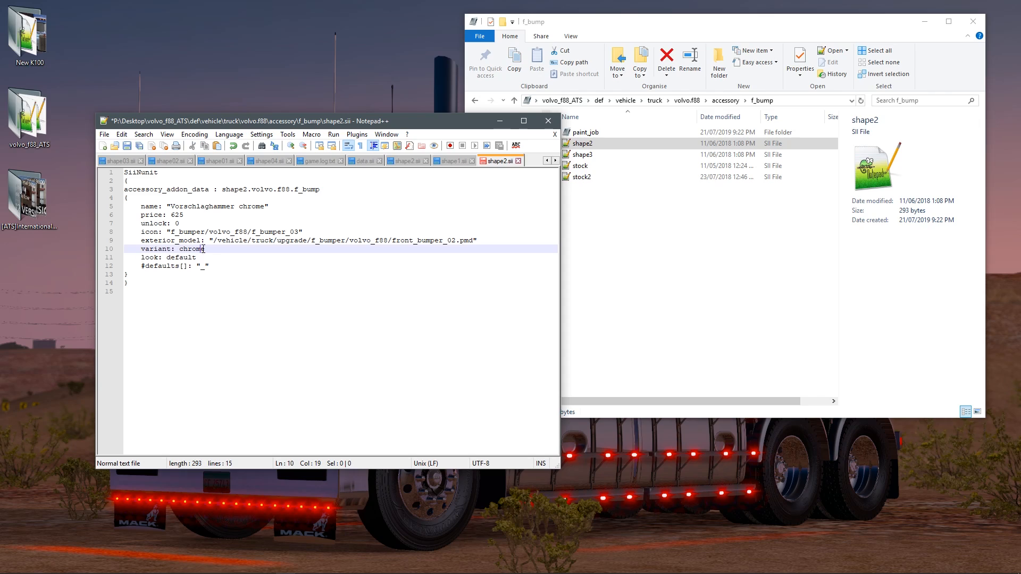
pyautogui.click(210, 248)
pyautogui.click(199, 258)
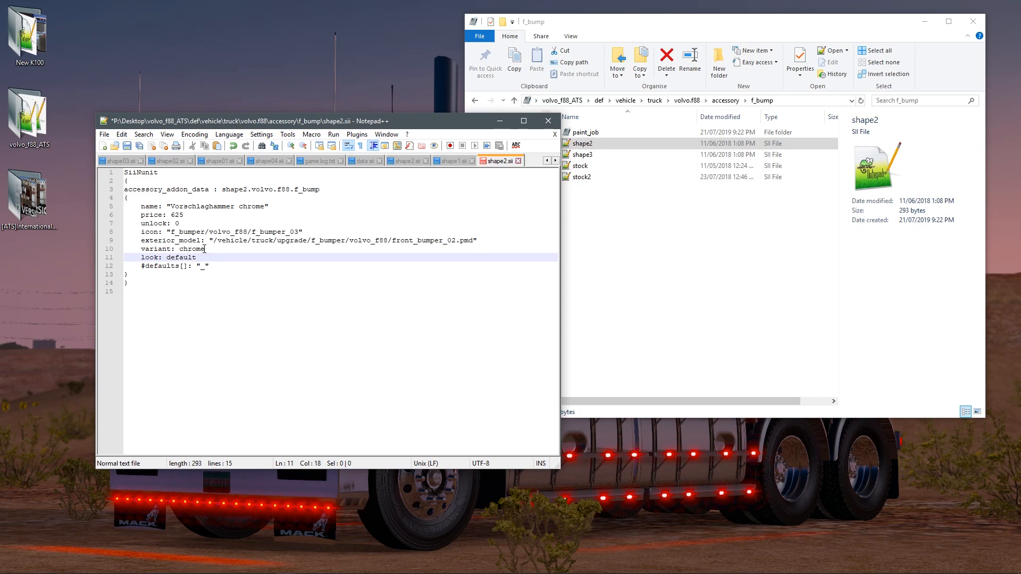
pyautogui.moveTo(193, 258); pyautogui.dragTo(200, 259)
# - Highlight the commented-out #defaults[] line at the end of the accessory definition
pyautogui.click(187, 275)
pyautogui.click(204, 265)
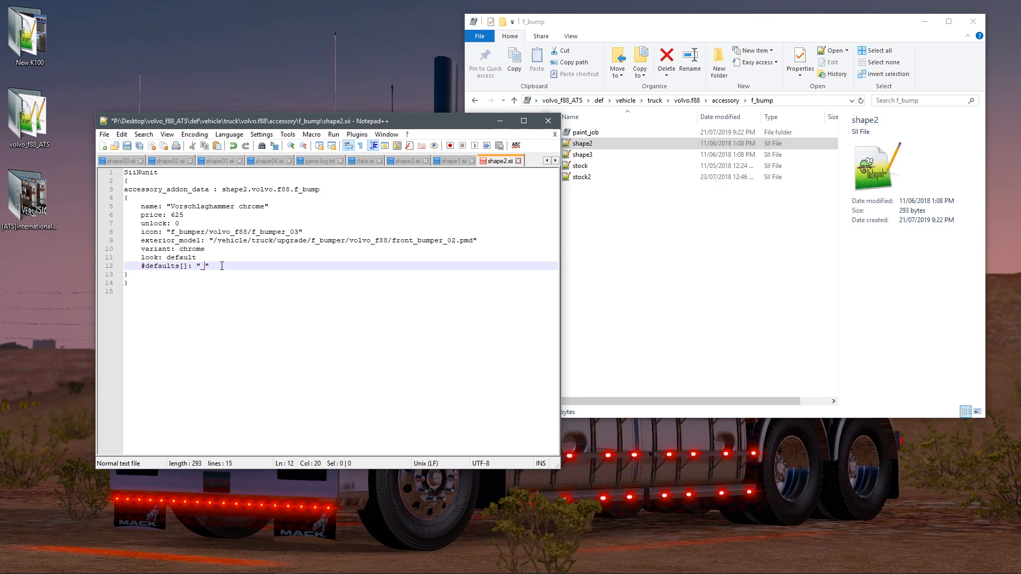
pyautogui.moveTo(209, 266); pyautogui.dragTo(139, 267)
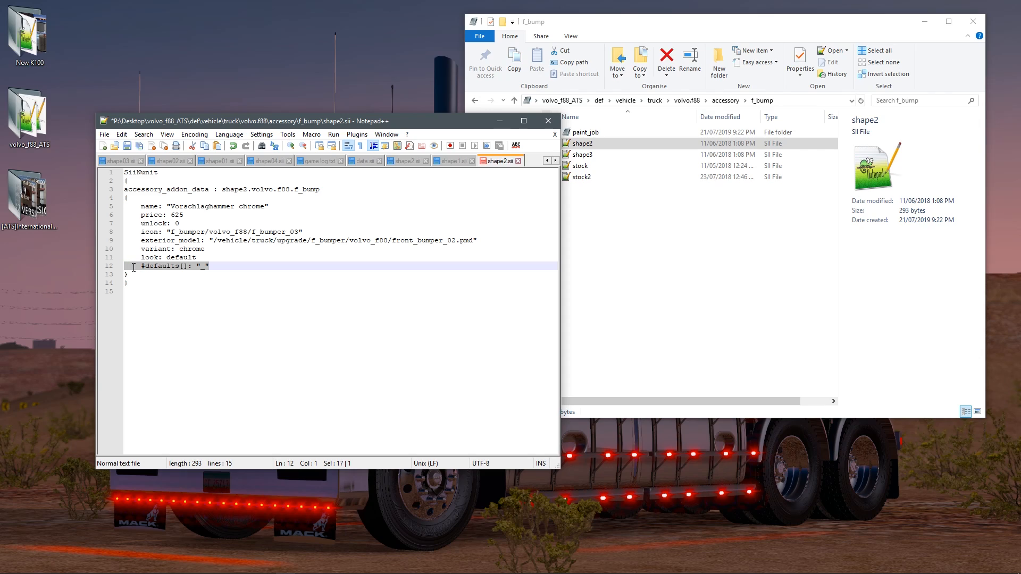
pyautogui.click(220, 269)
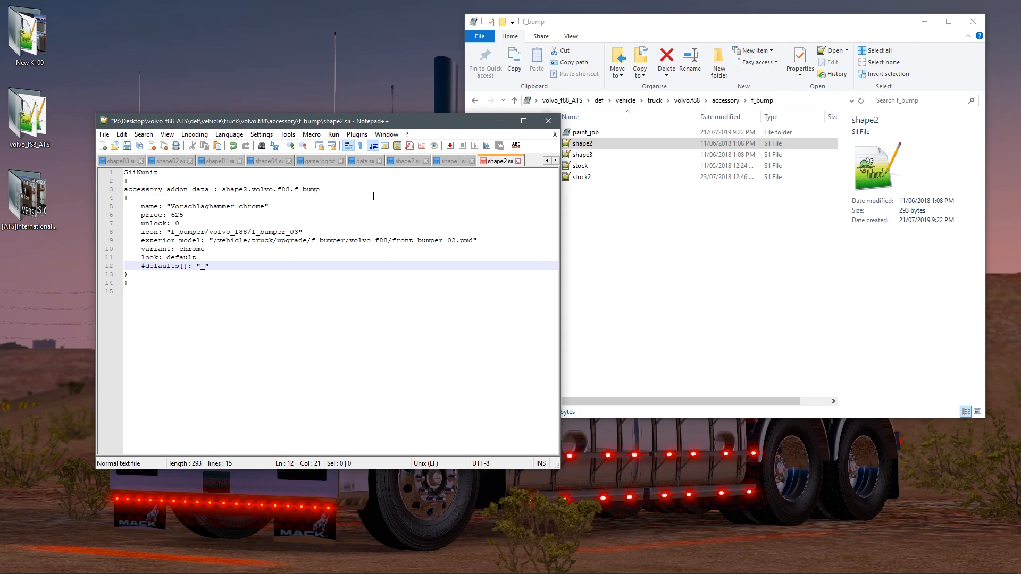
pyautogui.moveTo(218, 266); pyautogui.dragTo(136, 270)
pyautogui.click(222, 268)
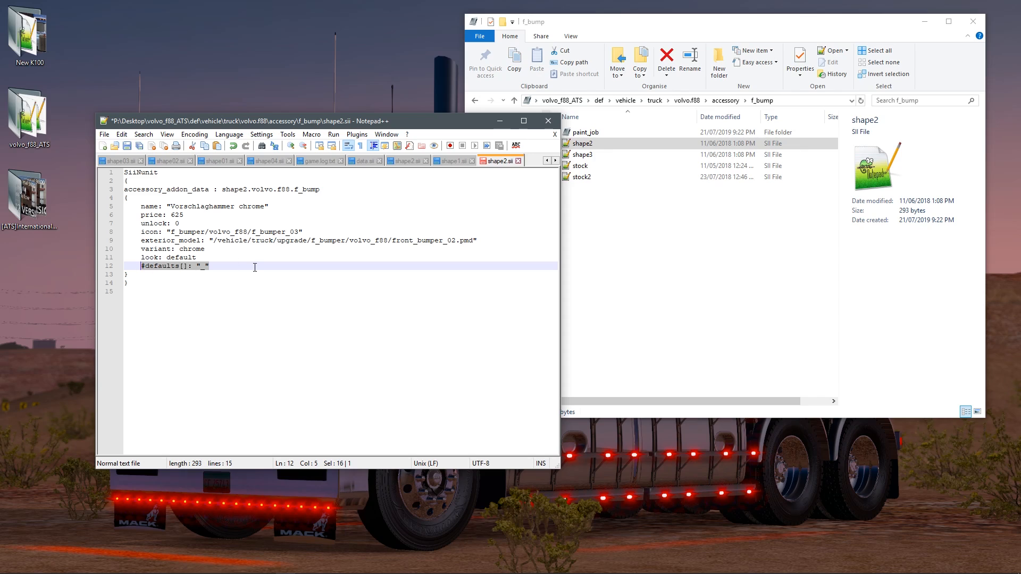
pyautogui.click(218, 266)
# - Highlight the definition from SiiNunit through the #defaults[] line, clear the selection, and close Notepad++
pyautogui.moveTo(220, 266); pyautogui.dragTo(122, 173)
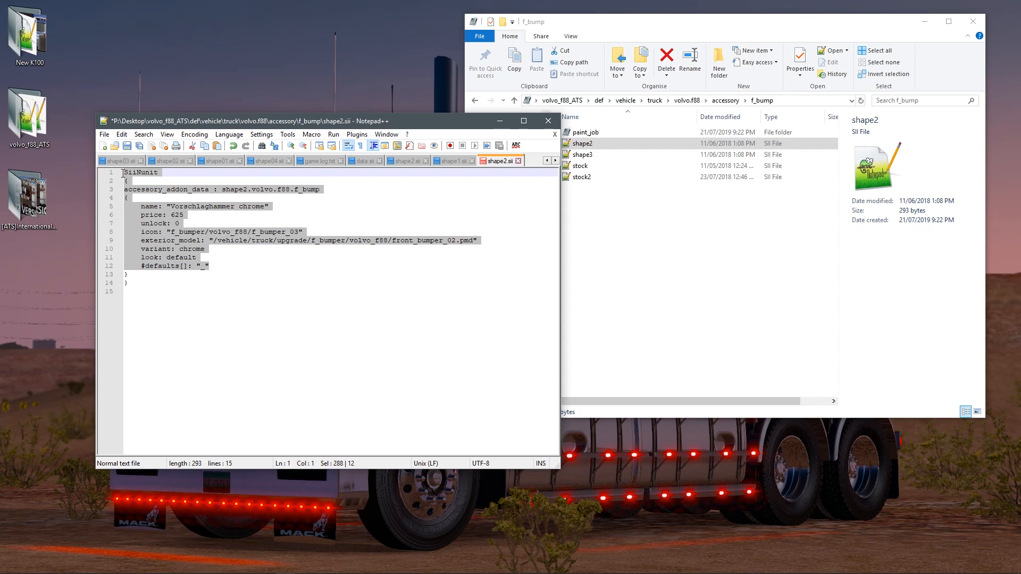
pyautogui.click(224, 269)
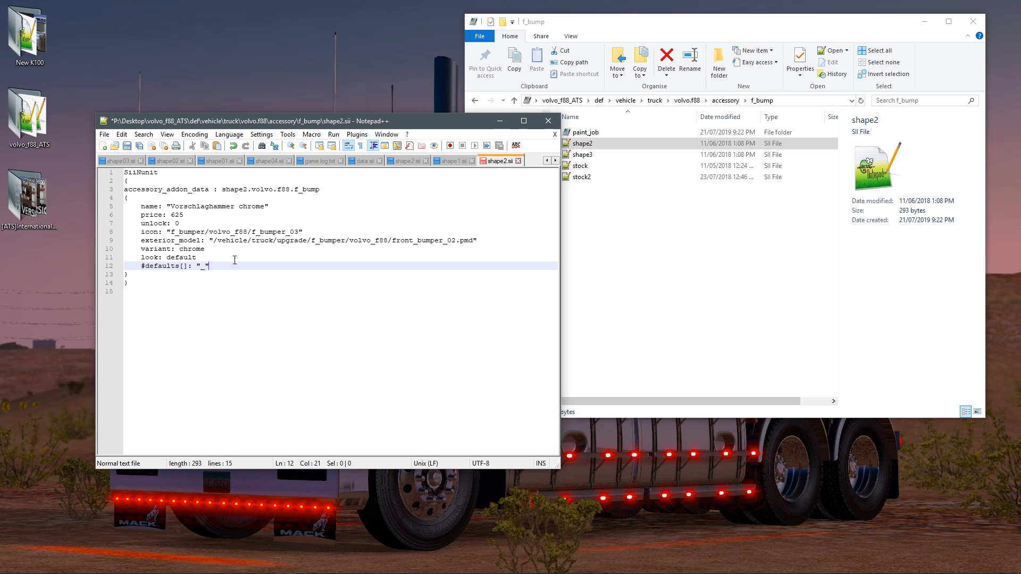
pyautogui.click(547, 121)
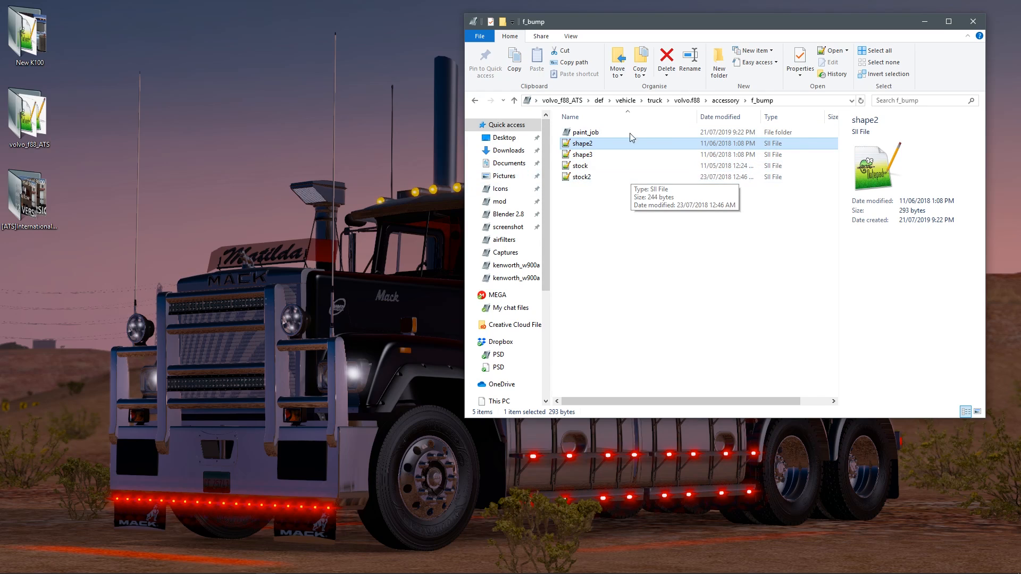
# - Return to the volvo_f88_ATS root folder and view the metal folder inside material
pyautogui.click(561, 101)
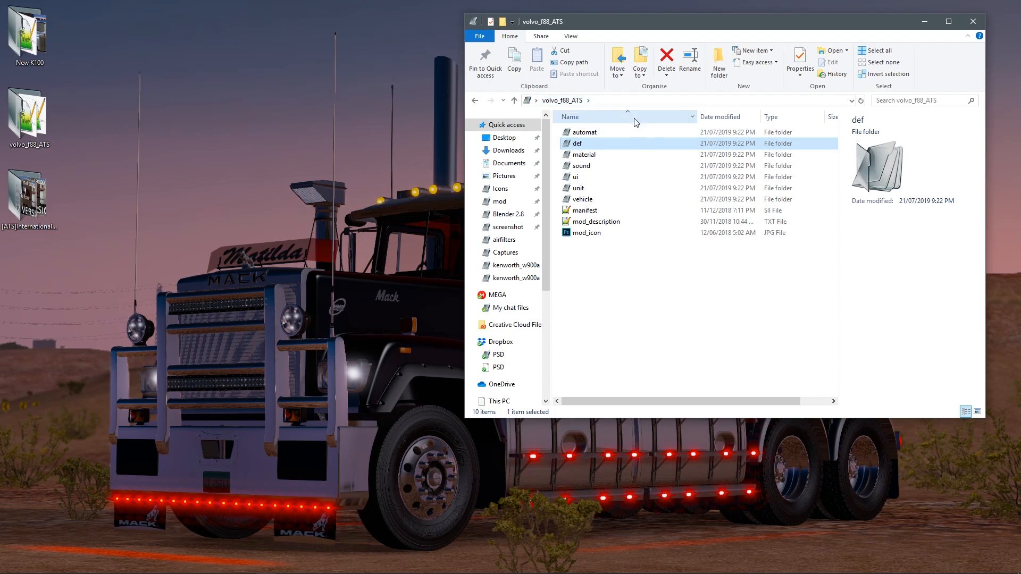
pyautogui.doubleClick(601, 155)
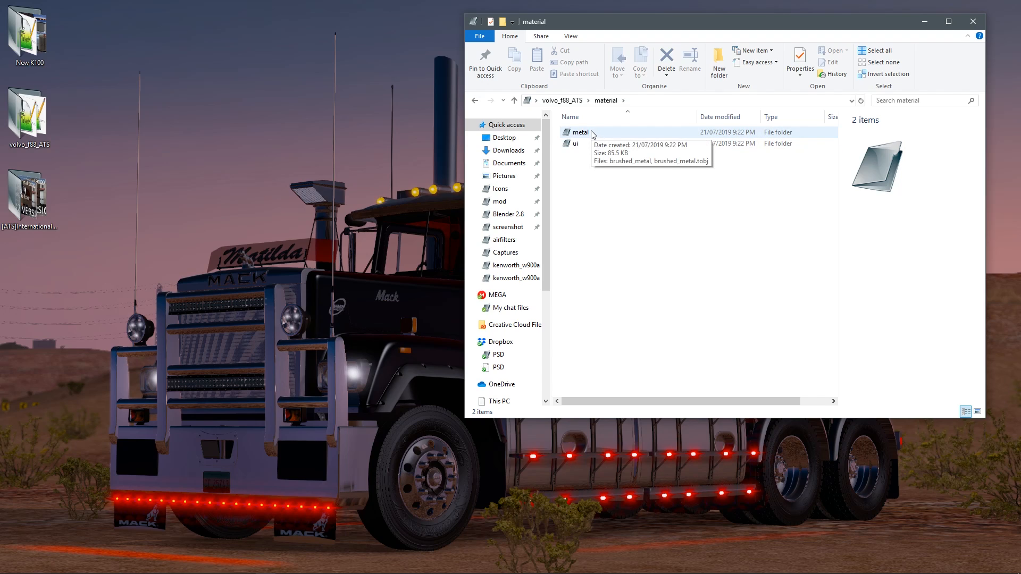
pyautogui.doubleClick(592, 134)
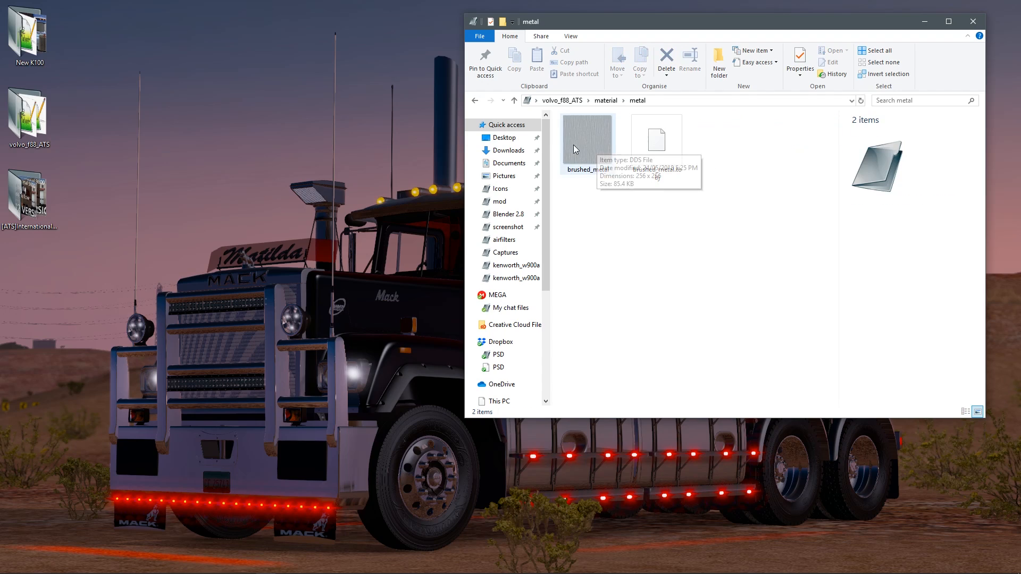
# - Go back to the material folder and open the accessory folder inside ui
pyautogui.click(514, 102)
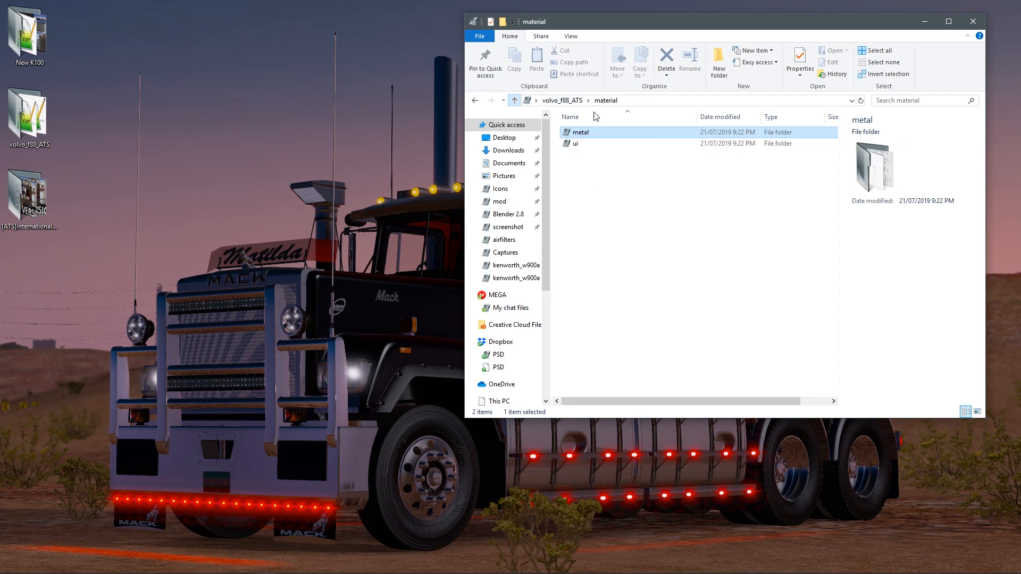
pyautogui.doubleClick(585, 146)
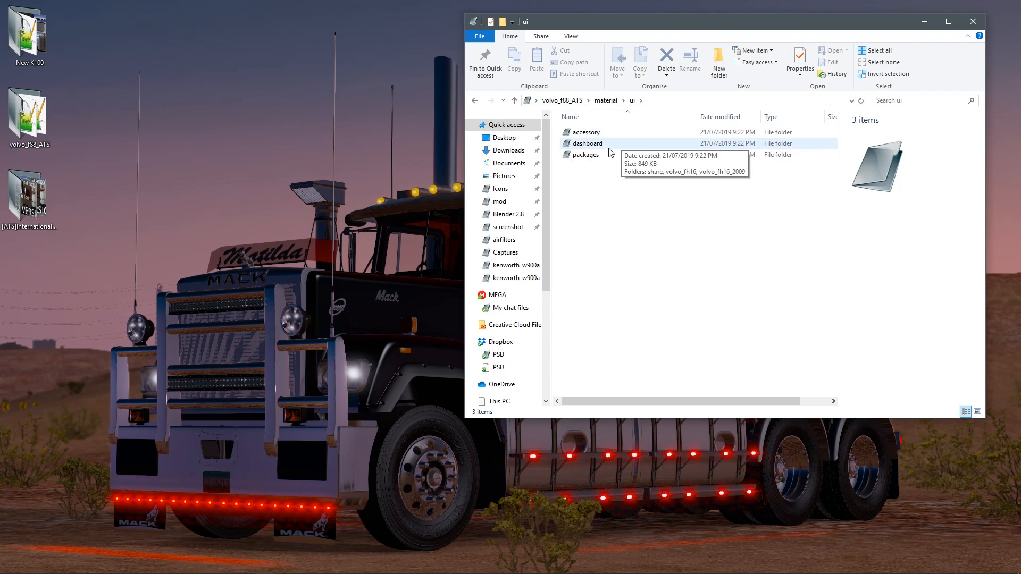
pyautogui.doubleClick(593, 134)
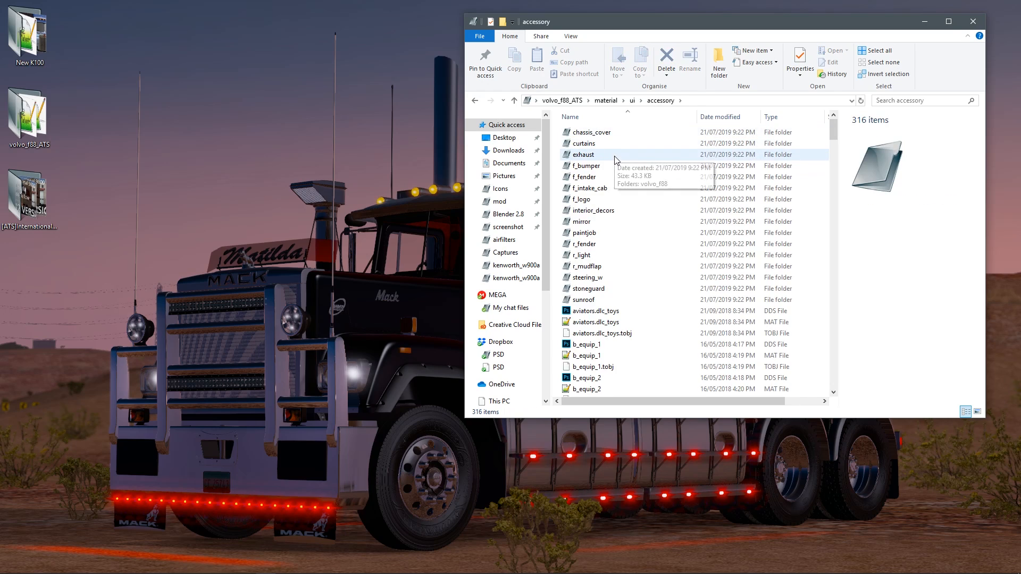
# - Browse the accessory icon folders and open the volvo_f88 folder inside f_bumper to view its bumper icon files
pyautogui.scroll(-1, 600, 143)
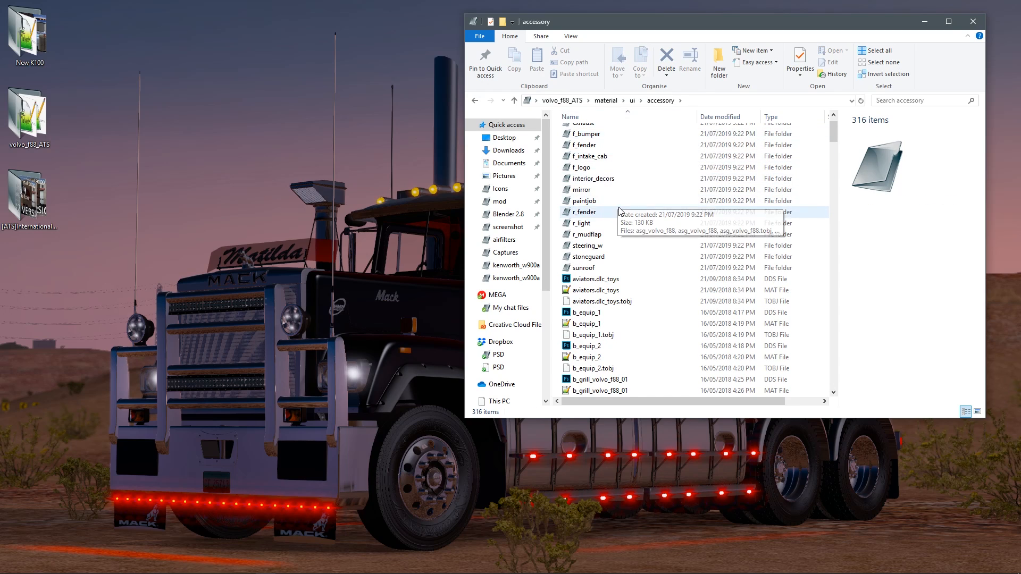
pyautogui.scroll(1, 620, 208)
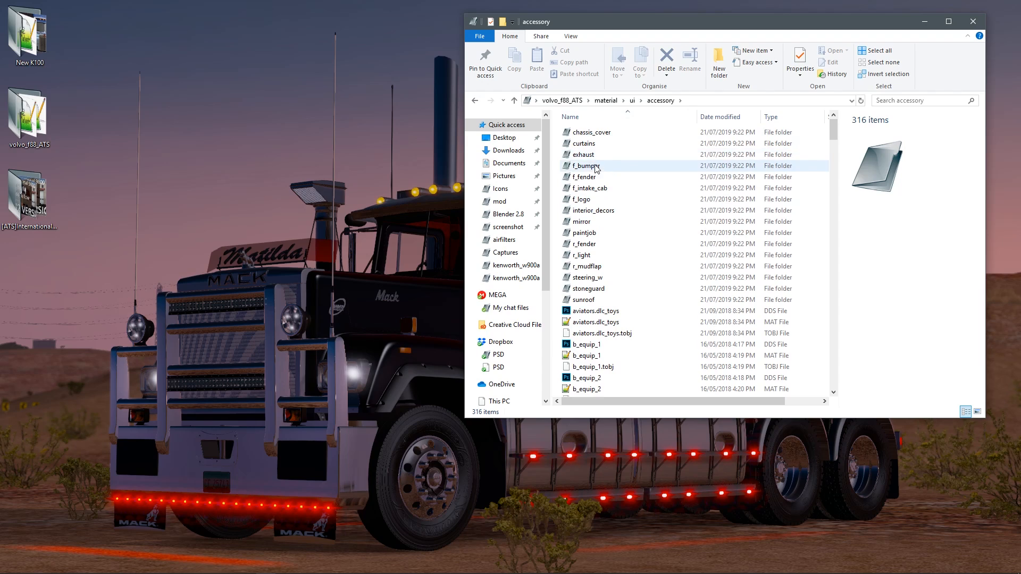
pyautogui.doubleClick(612, 166)
pyautogui.doubleClick(597, 136)
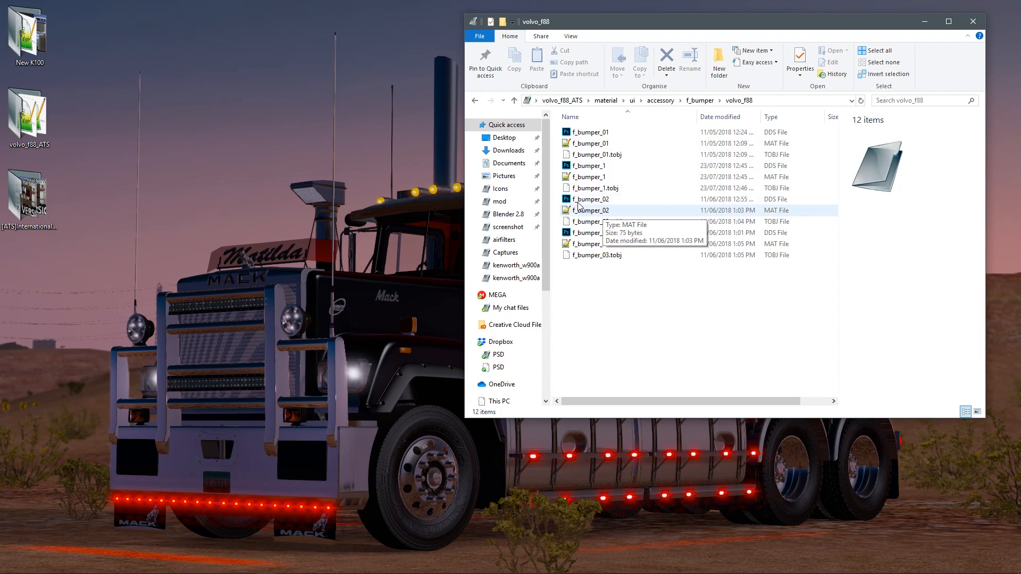
# - Return to the volvo_f88_ATS root folder and open the volvo_f88 folder inside sound\truck
pyautogui.click(514, 100)
pyautogui.click(515, 100)
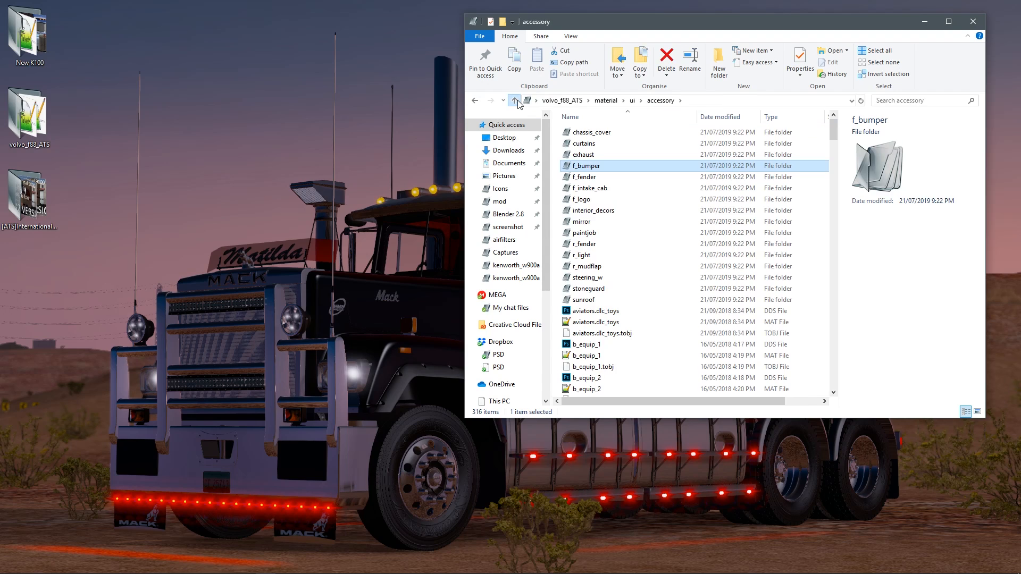
pyautogui.click(514, 101)
pyautogui.click(515, 101)
pyautogui.click(516, 101)
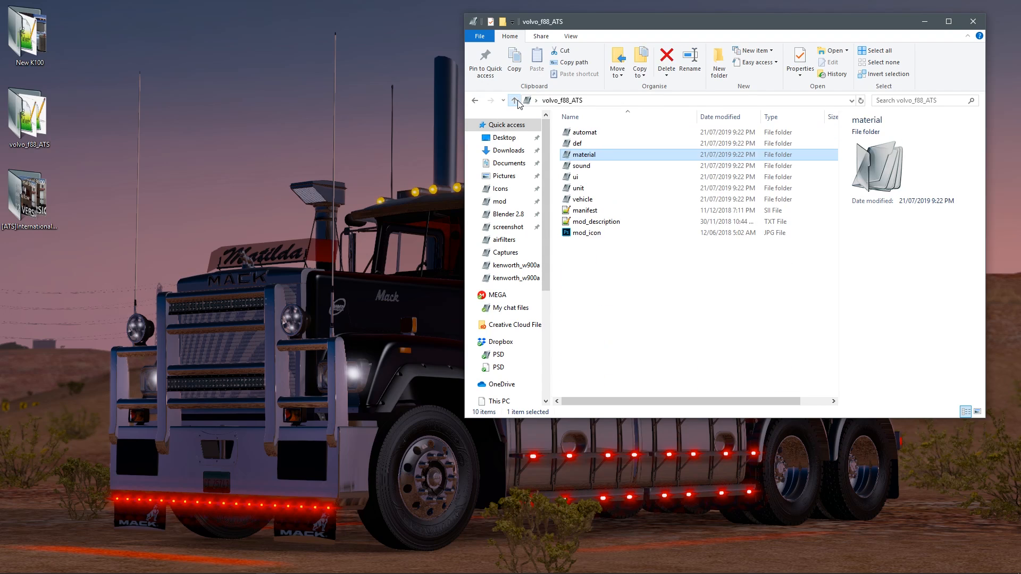
pyautogui.click(589, 168)
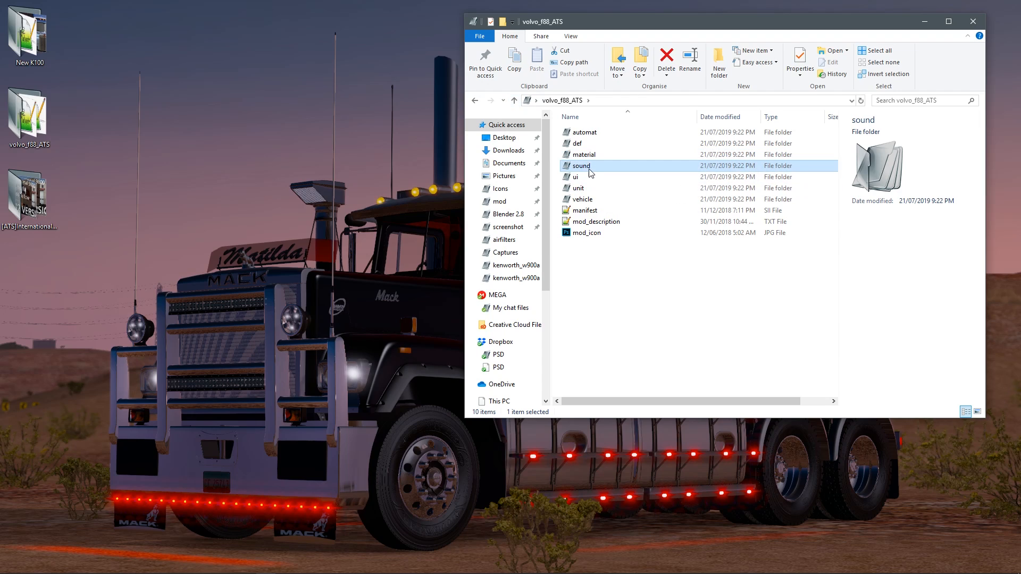
pyautogui.doubleClick(583, 170)
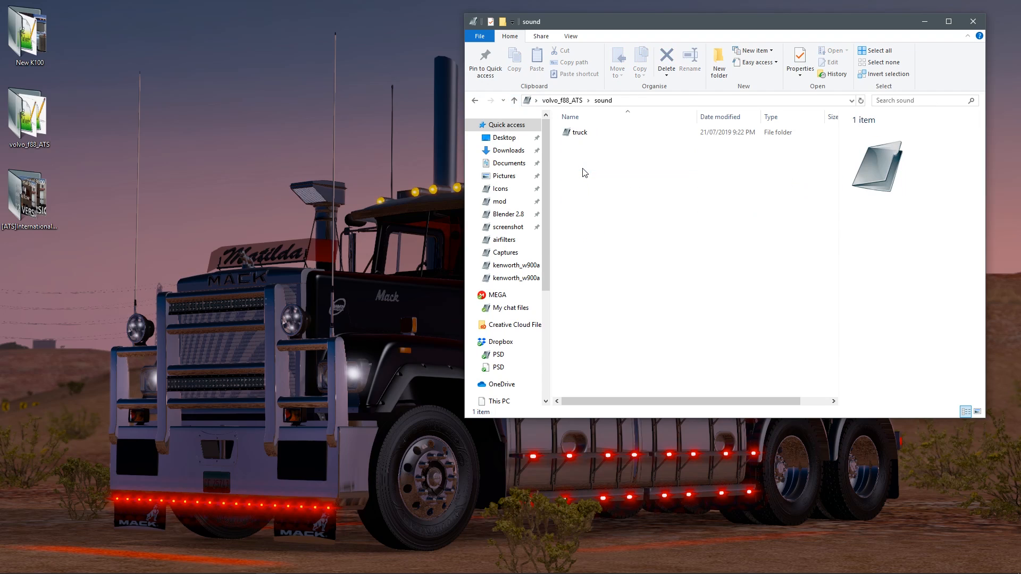
pyautogui.doubleClick(576, 133)
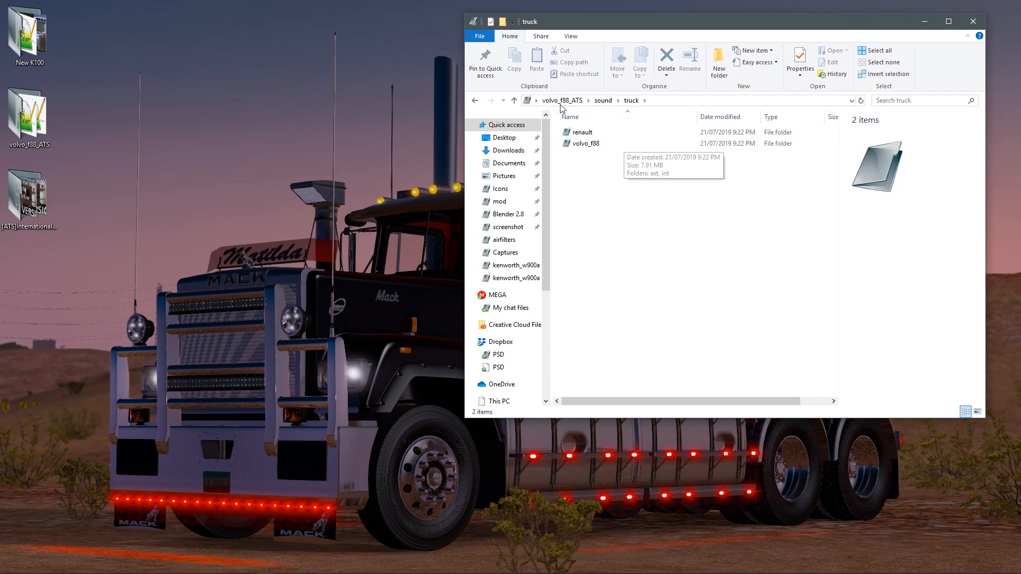
pyautogui.doubleClick(595, 145)
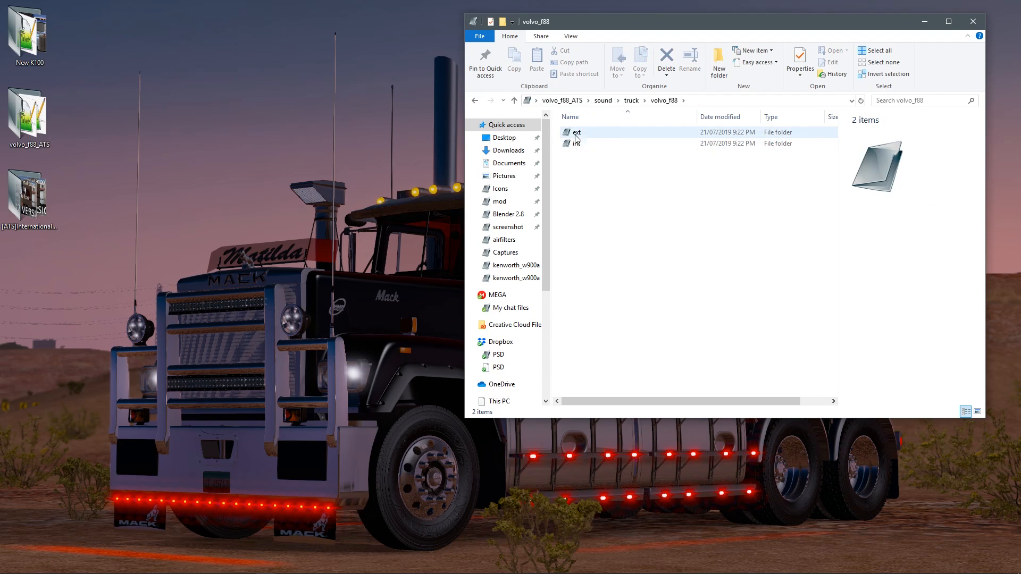
# - Go back to sound\truck, reopen volvo_f88 and view the audio files in its int folder
pyautogui.click(512, 98)
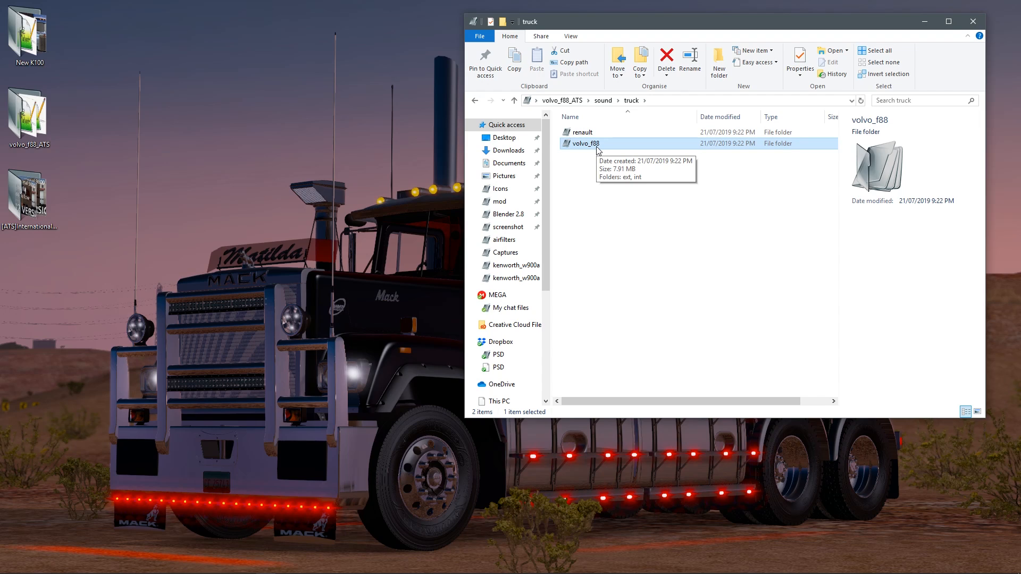
pyautogui.doubleClick(598, 151)
pyautogui.doubleClick(589, 146)
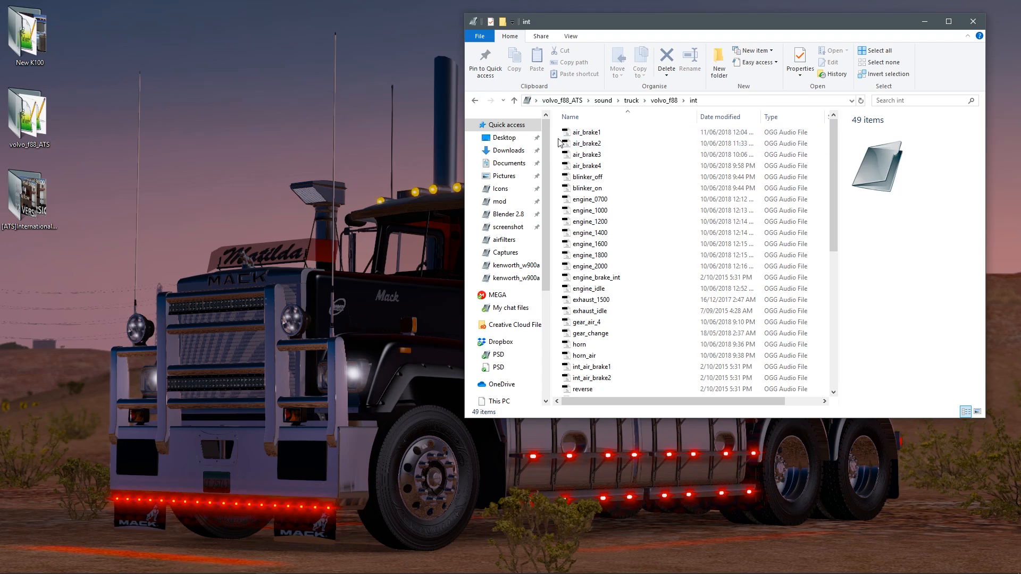
# - Return to the volvo_f88_ATS root folder and open the sound definitions folder at def\vehicle\truck\volvo.f88\sound
pyautogui.click(513, 100)
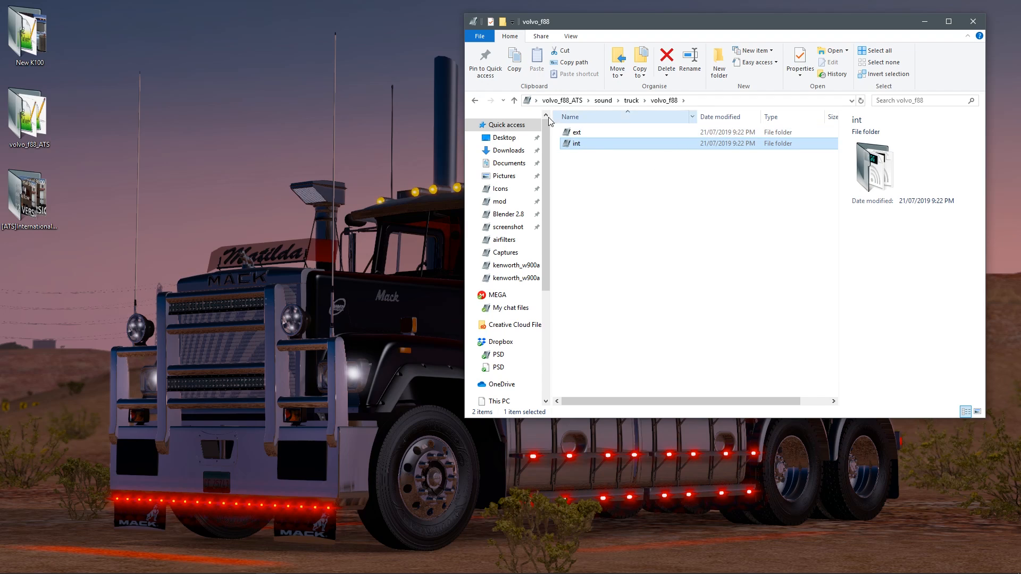
pyautogui.click(513, 100)
pyautogui.click(514, 101)
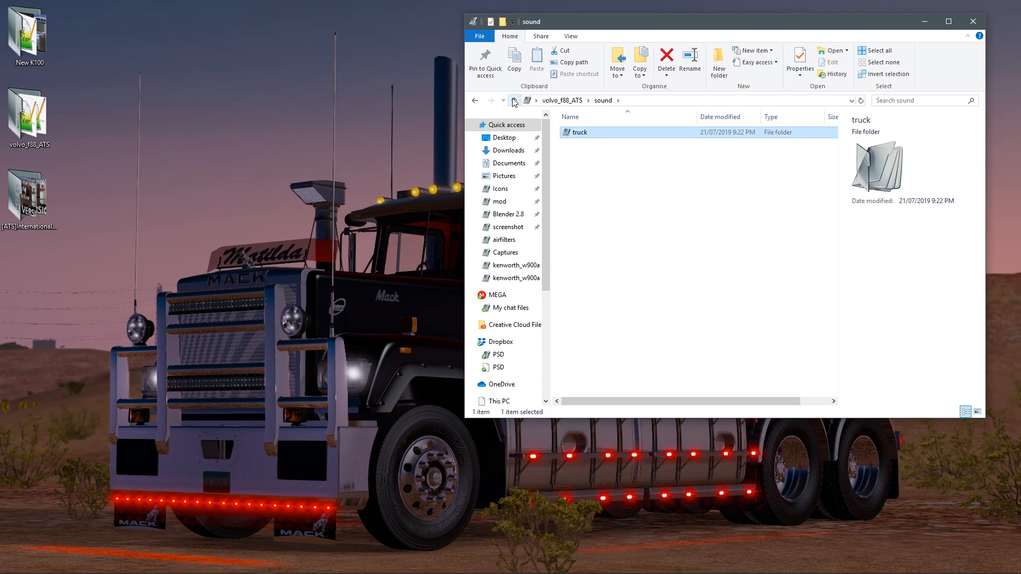
pyautogui.click(514, 101)
pyautogui.doubleClick(605, 145)
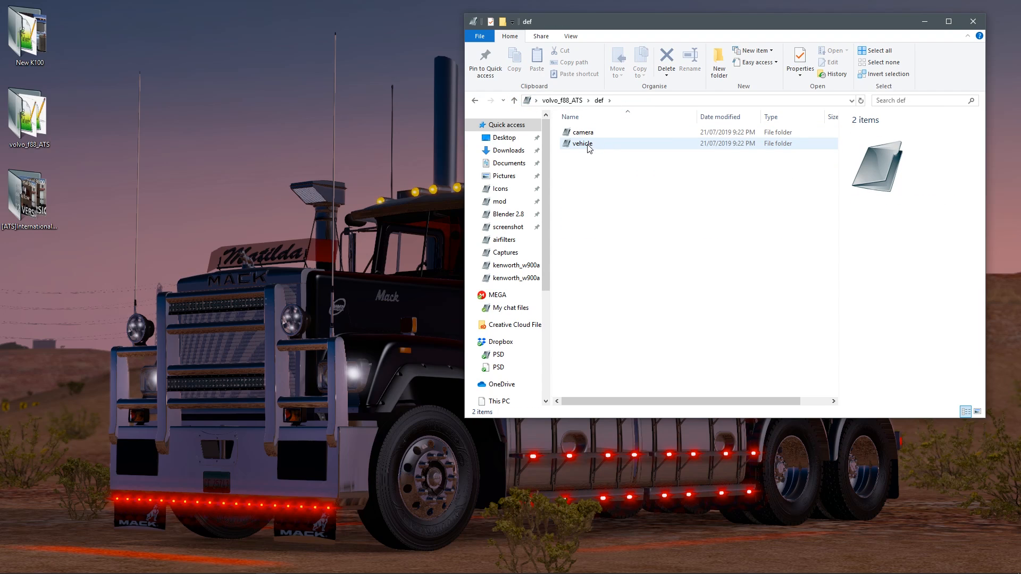
pyautogui.doubleClick(585, 144)
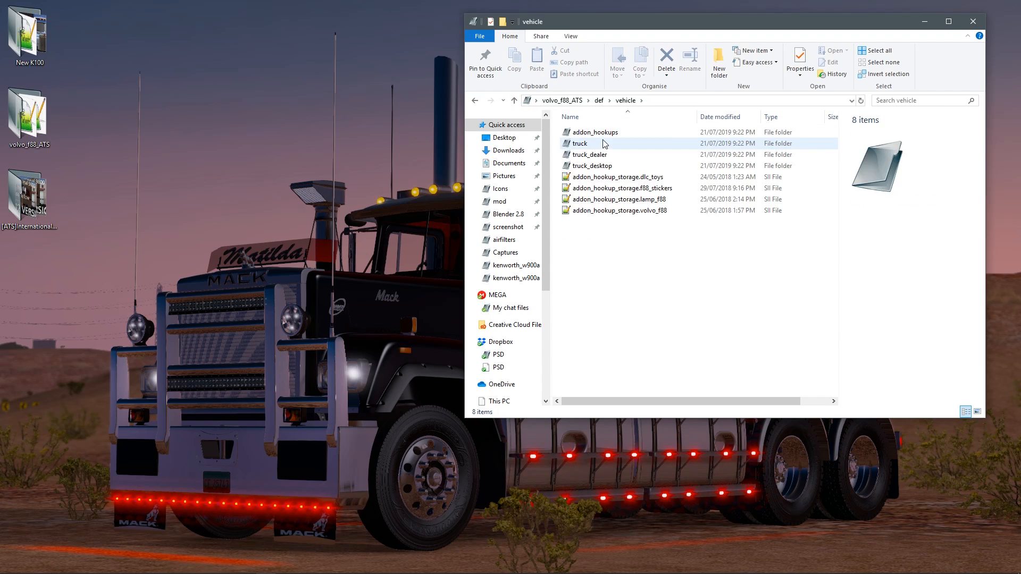
pyautogui.doubleClick(594, 144)
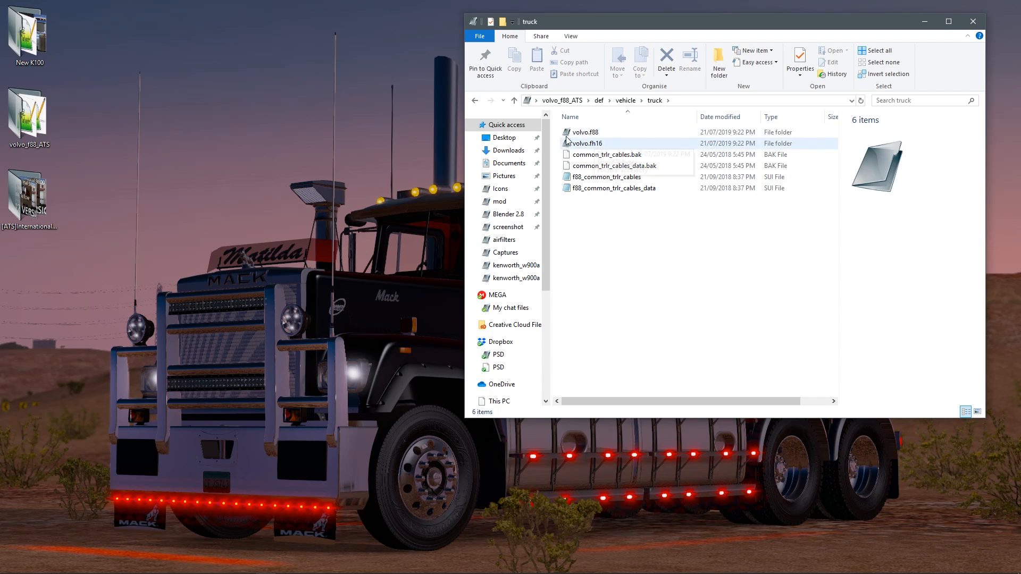
pyautogui.doubleClick(584, 134)
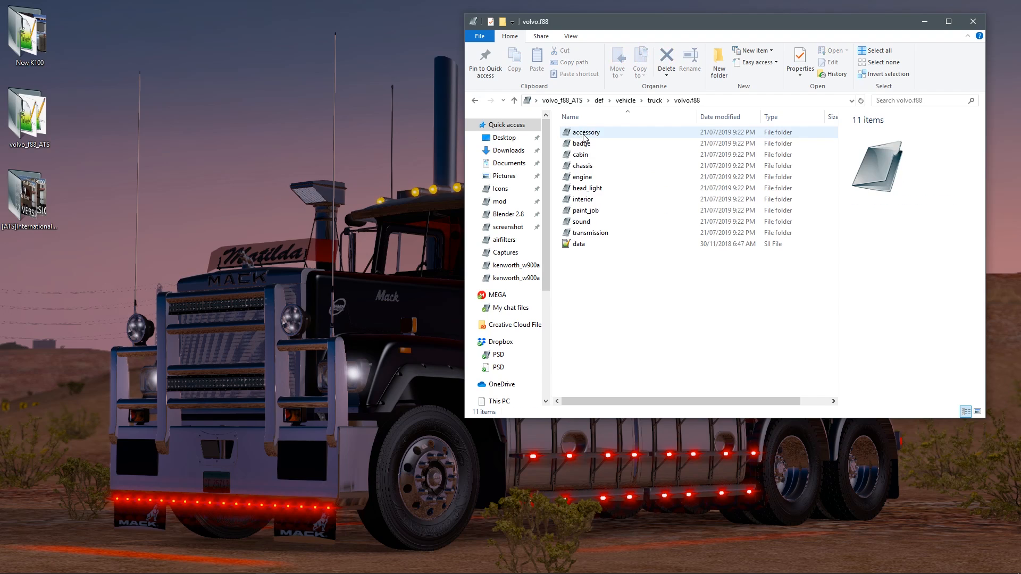
pyautogui.doubleClick(584, 222)
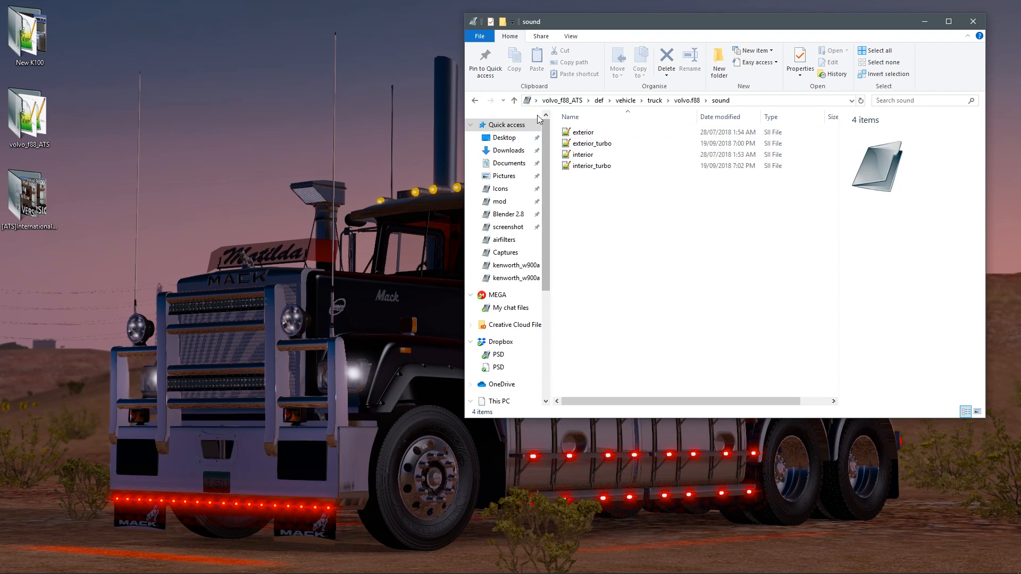
# - Open exterior.sii, examine its sound references down to the start and startbad sound_data entries, and close Notepad++
pyautogui.doubleClick(585, 135)
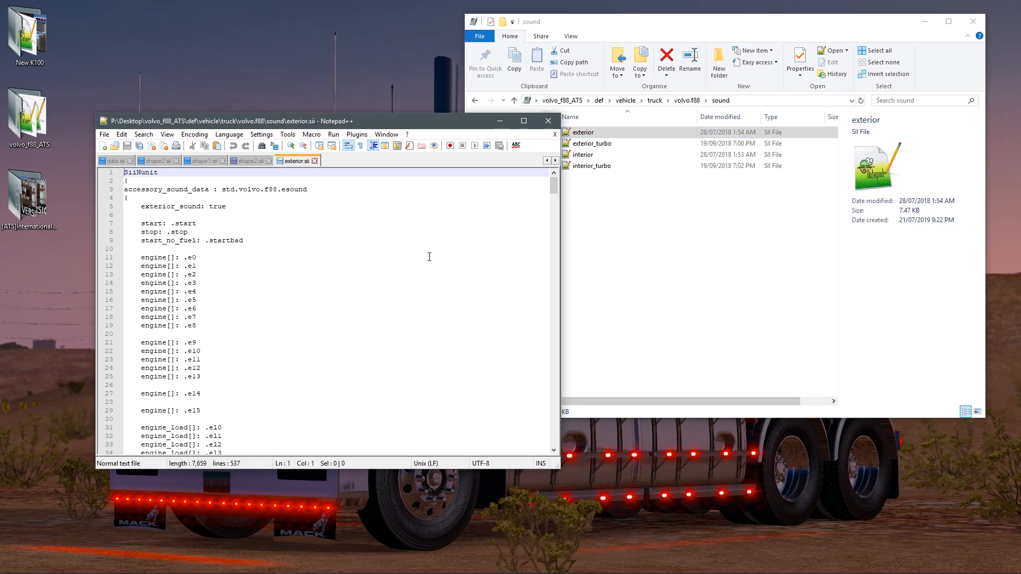
pyautogui.scroll(-13, 201, 323)
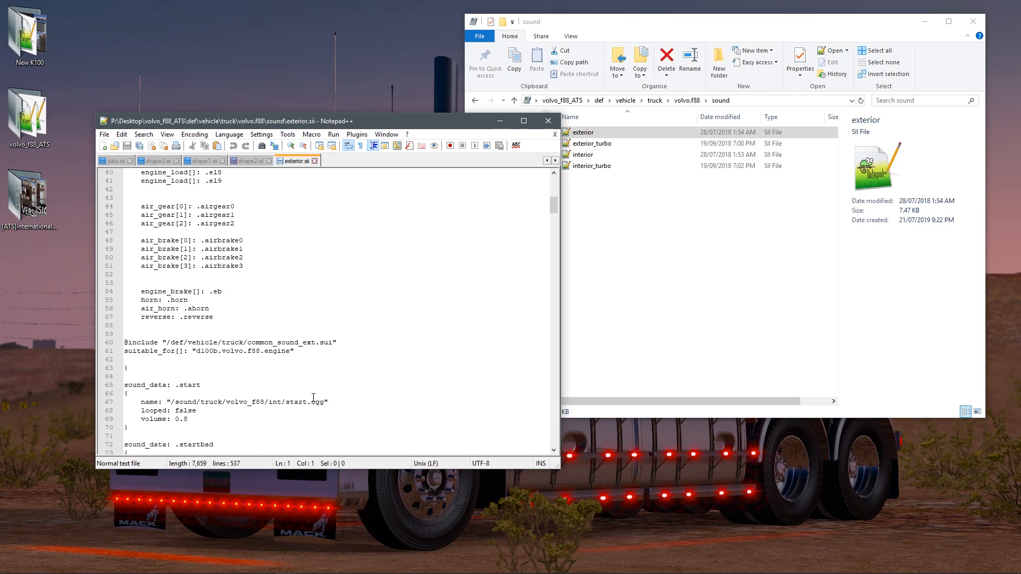
pyautogui.scroll(-3, 321, 397)
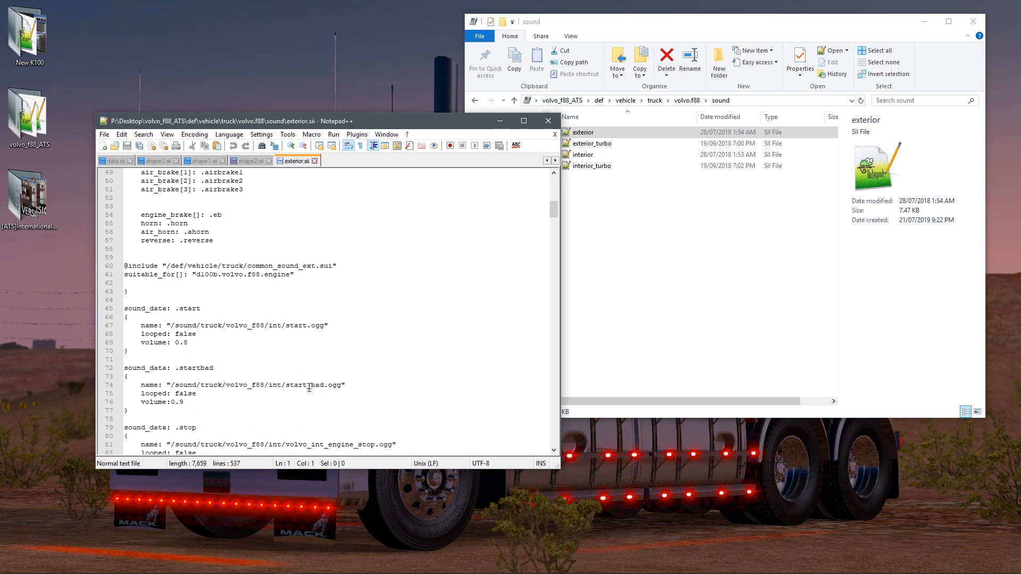
pyautogui.click(548, 121)
# - Return from the volvo.f88 sound definitions to the volvo_f88_ATS root folder
pyautogui.click(514, 101)
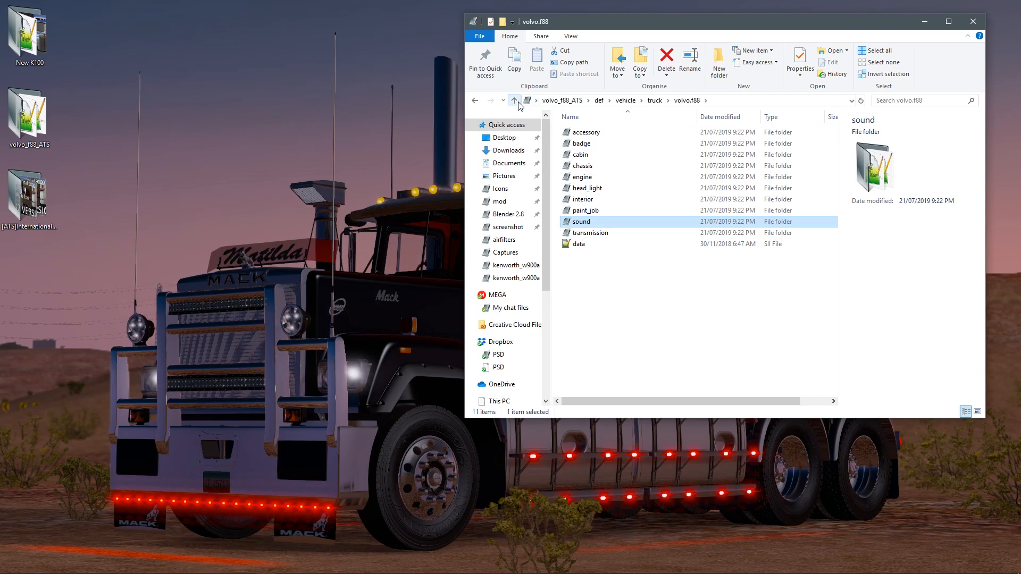
pyautogui.click(514, 100)
pyautogui.click(514, 100)
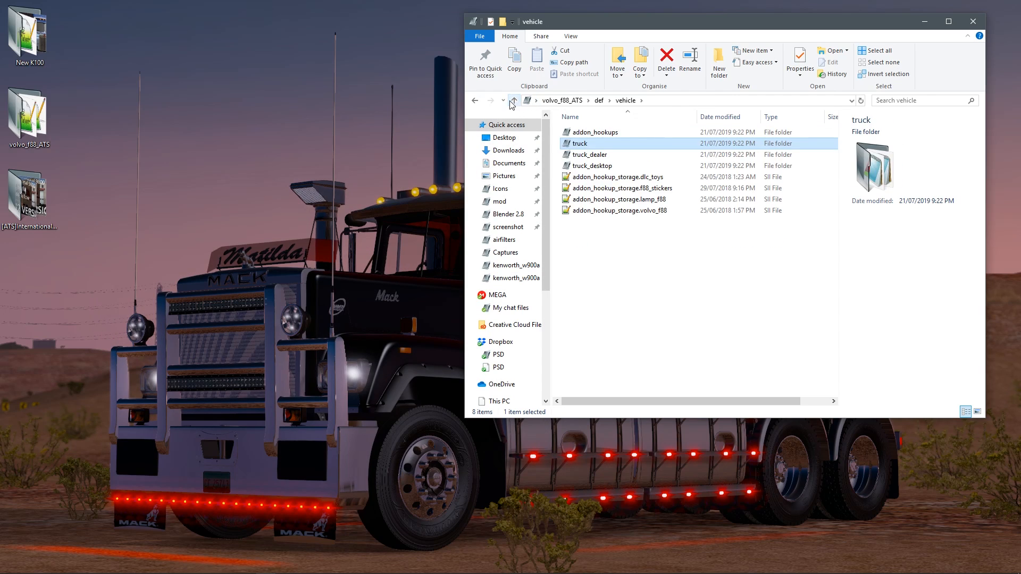
pyautogui.click(514, 100)
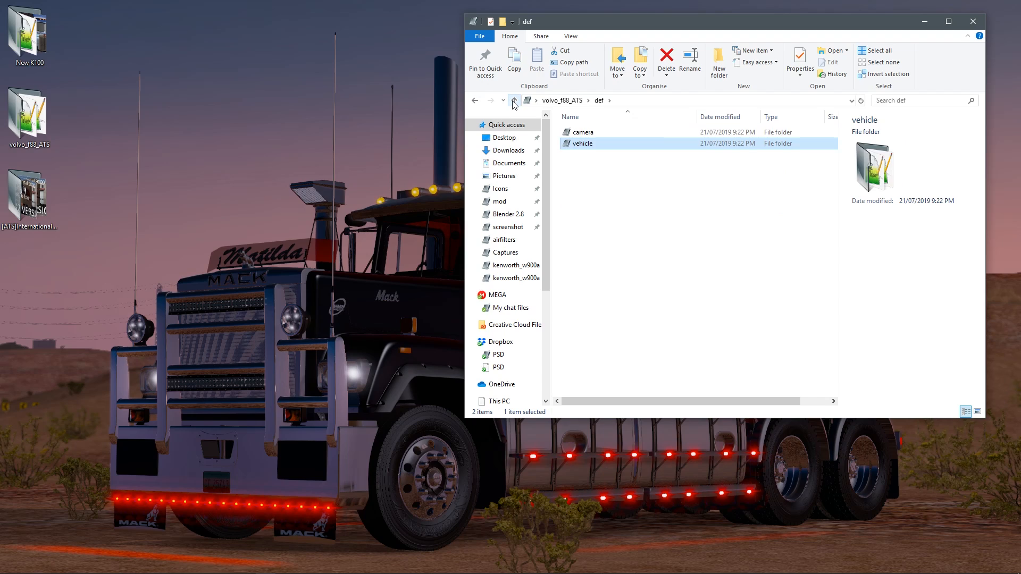
pyautogui.click(514, 101)
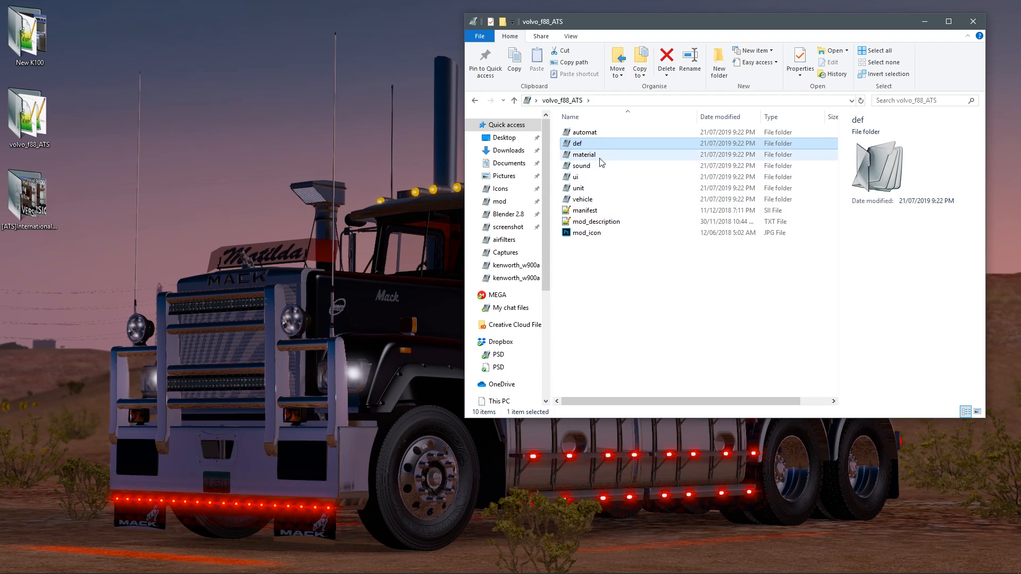
# - Open the root-level vehicle folder and view the contents of its share folder
pyautogui.doubleClick(582, 201)
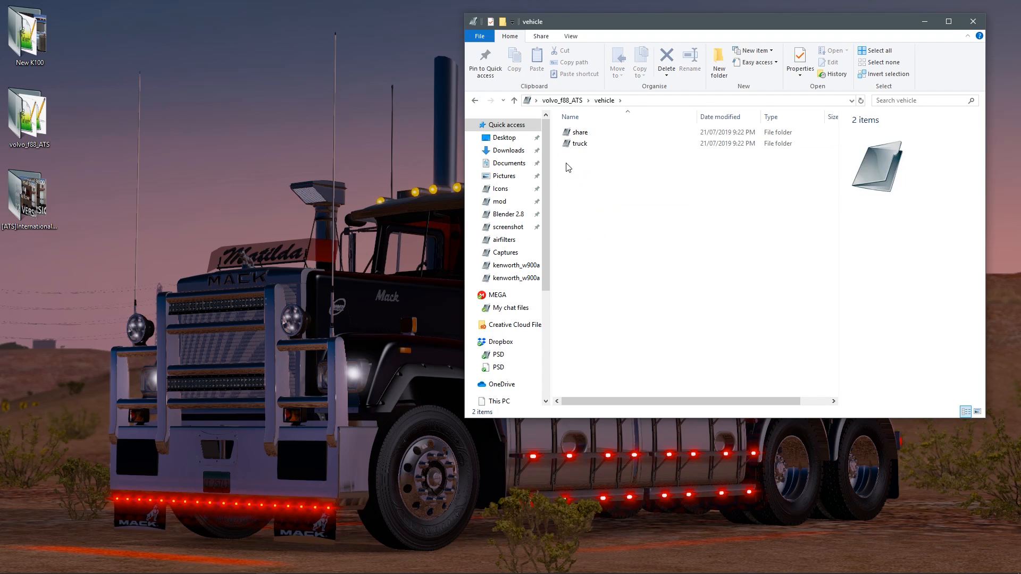
pyautogui.click(576, 133)
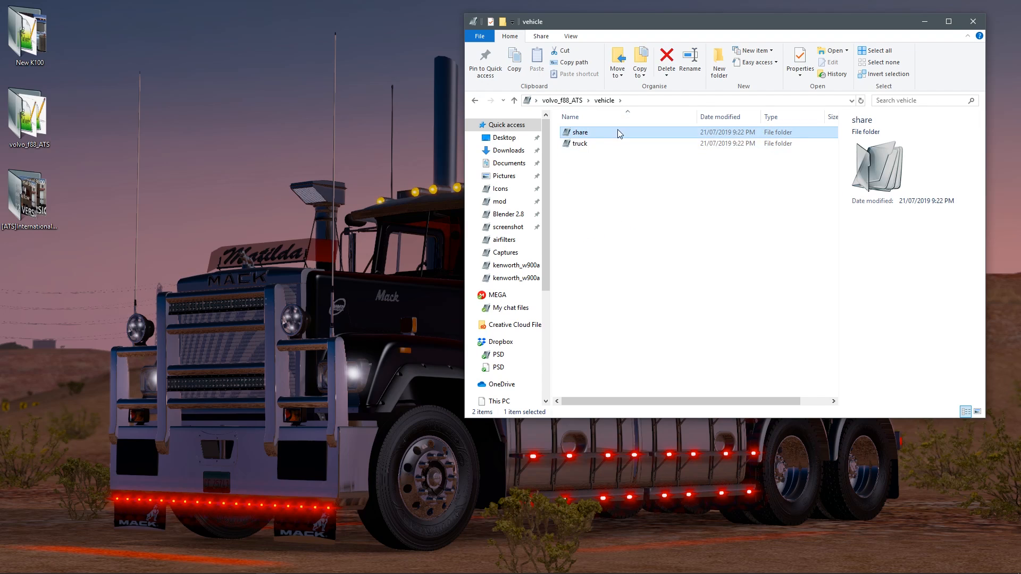
pyautogui.doubleClick(584, 135)
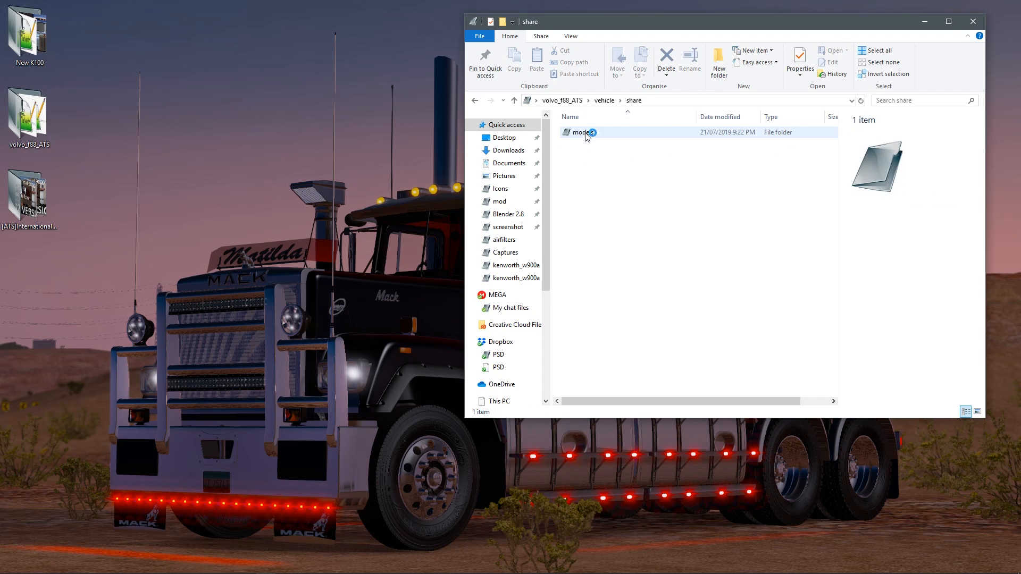
# - Go back to the vehicle folder and open the upgrade folder inside truck
pyautogui.click(514, 101)
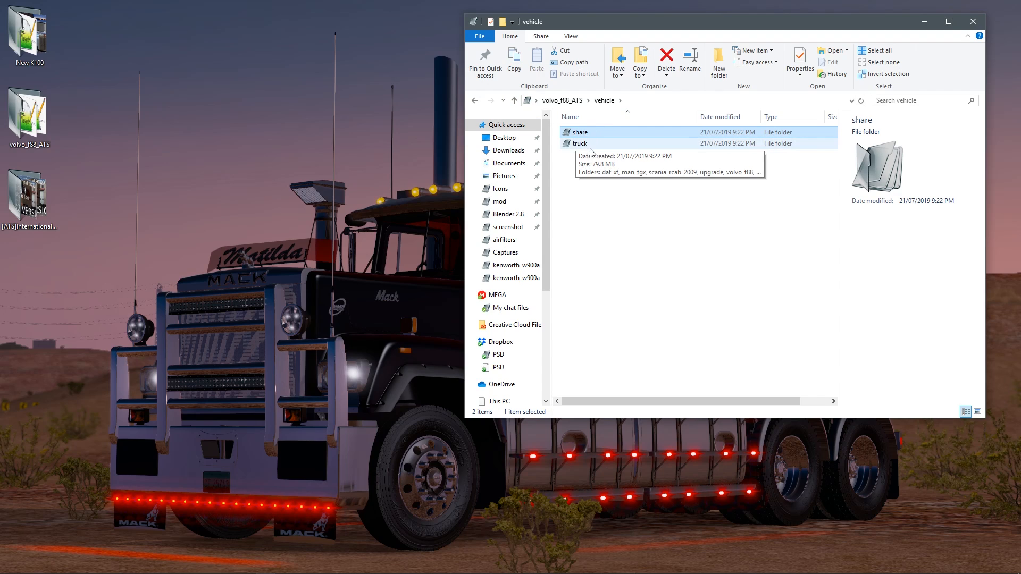
pyautogui.doubleClick(584, 145)
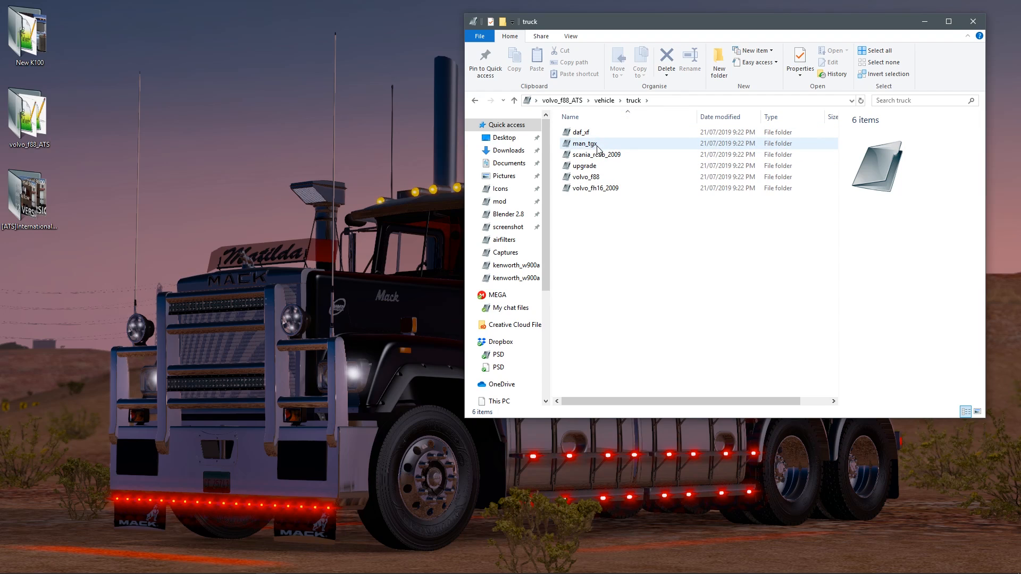
pyautogui.doubleClick(584, 166)
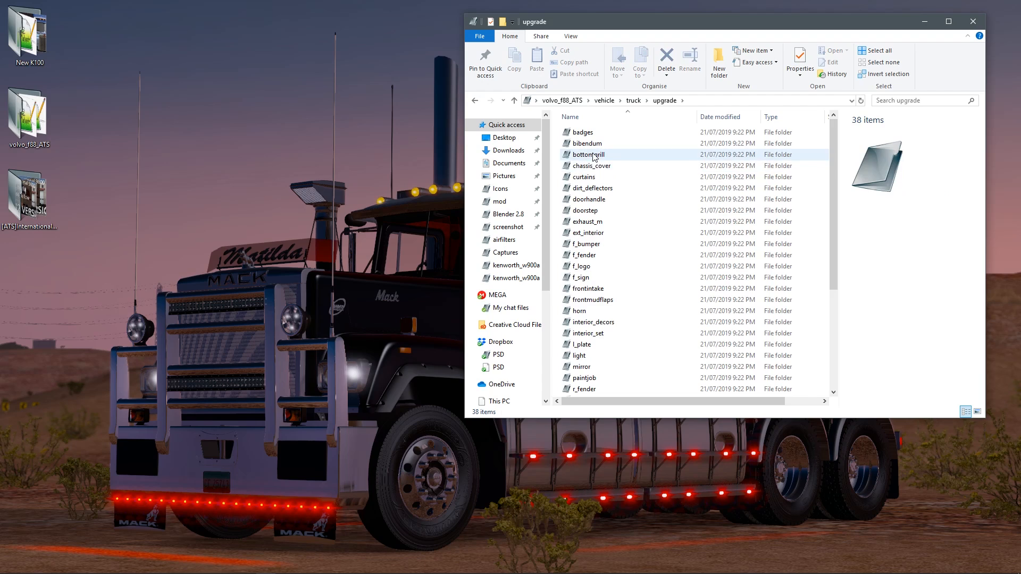
# - Reopen the upgrade folder from truck, look through its accessory folders, and open f_bumper
pyautogui.click(513, 101)
pyautogui.doubleClick(590, 168)
pyautogui.scroll(-5, 623, 140)
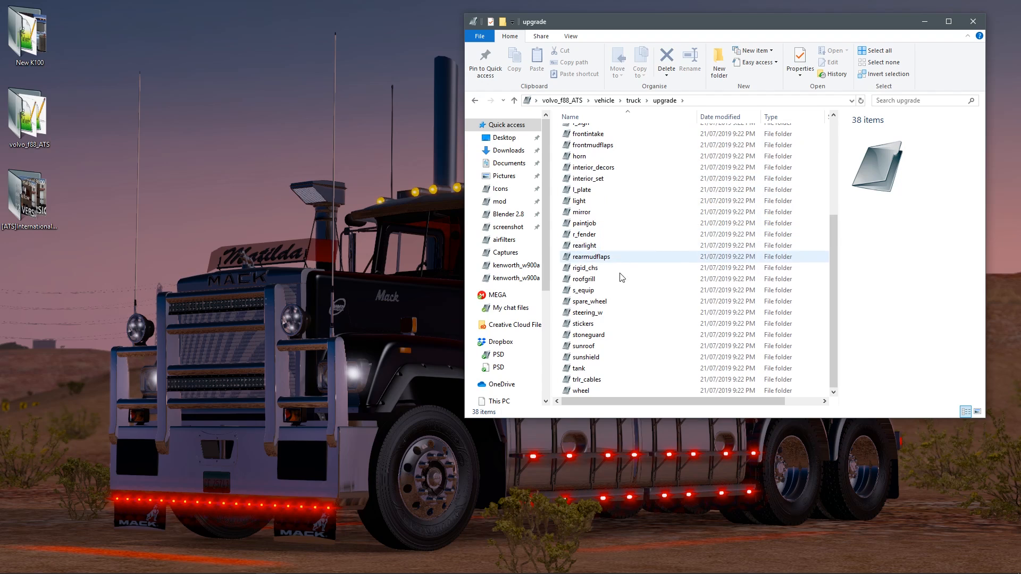
pyautogui.scroll(5, 618, 331)
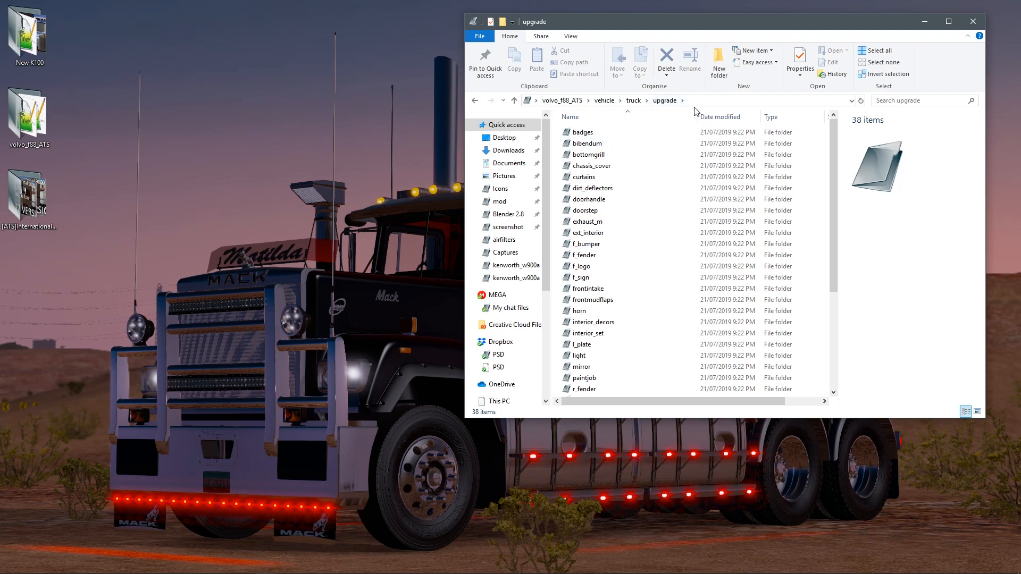
pyautogui.click(595, 244)
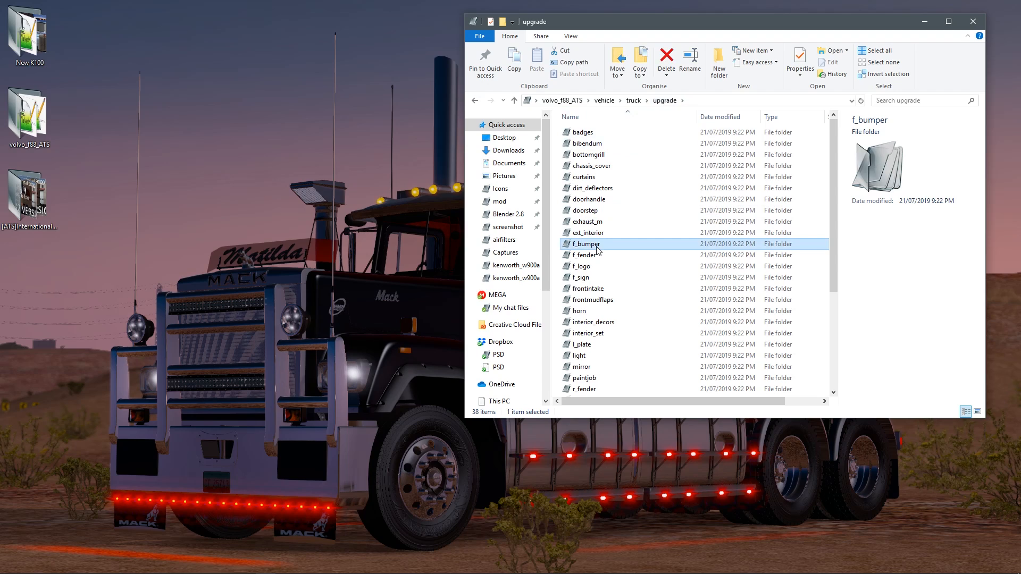
pyautogui.doubleClick(585, 248)
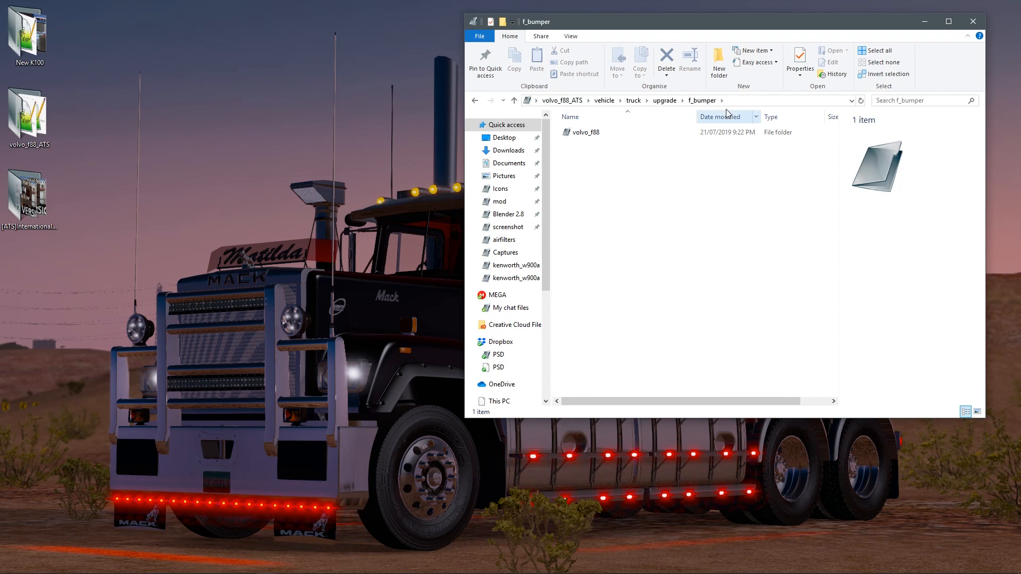
# - Open the volvo_f88 folder inside f_bumper, check the front_bumper_02 file, and return to the volvo_f88_ATS root folder
pyautogui.doubleClick(604, 134)
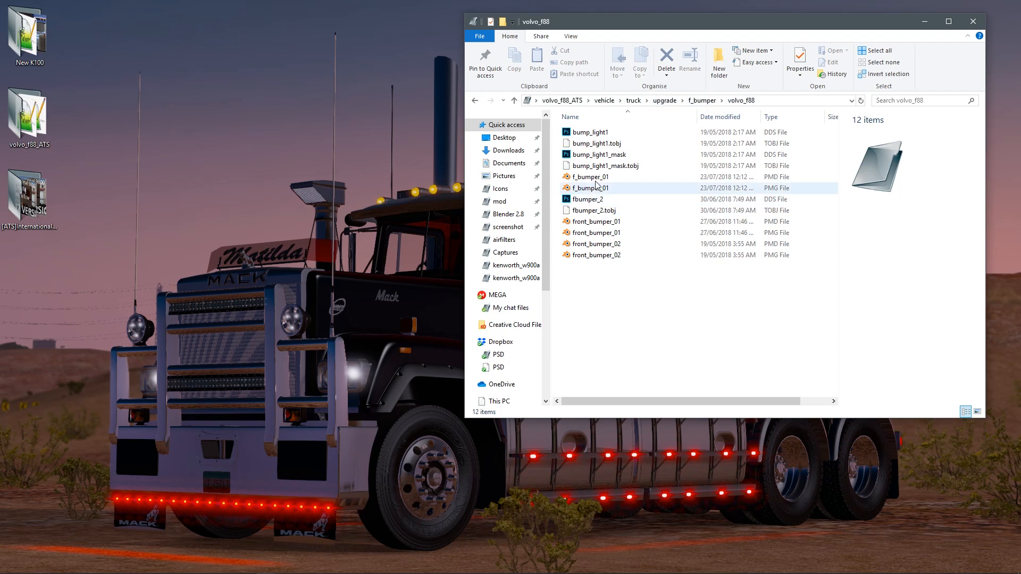
pyautogui.click(592, 247)
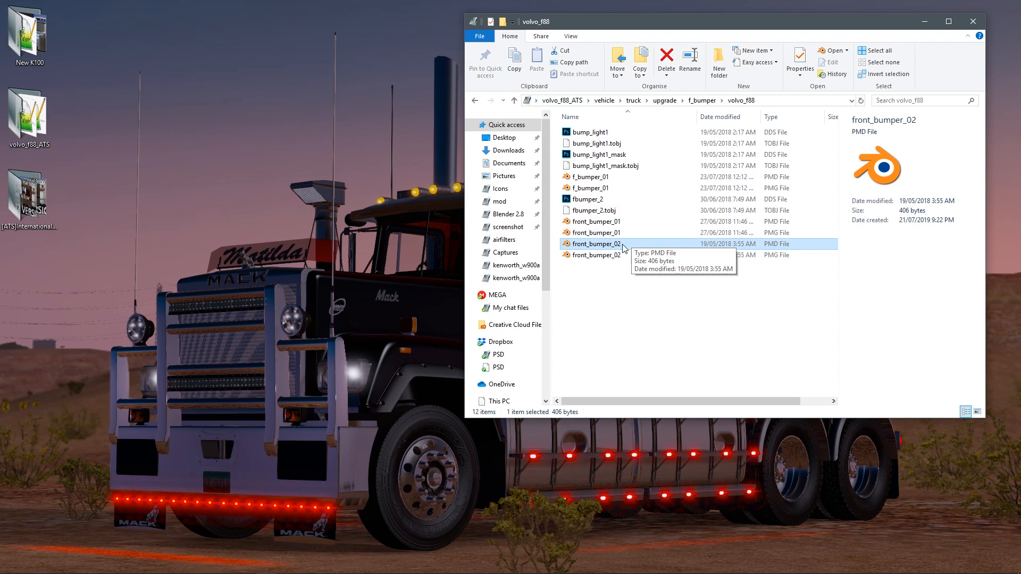
pyautogui.click(513, 101)
pyautogui.click(562, 101)
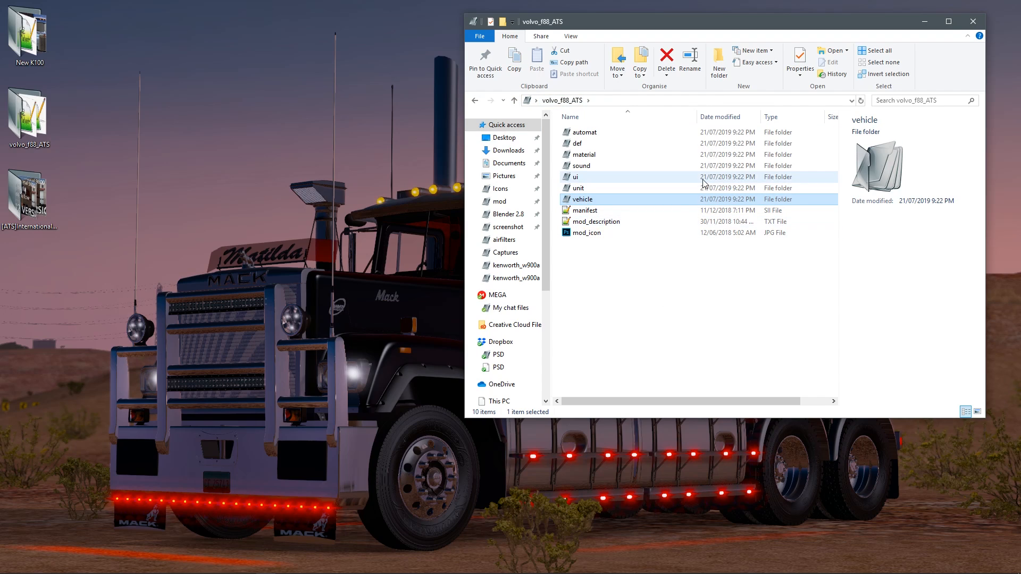
# - Open the manifest file, examine its display name, package version and description file entries, and close it
pyautogui.click(590, 211)
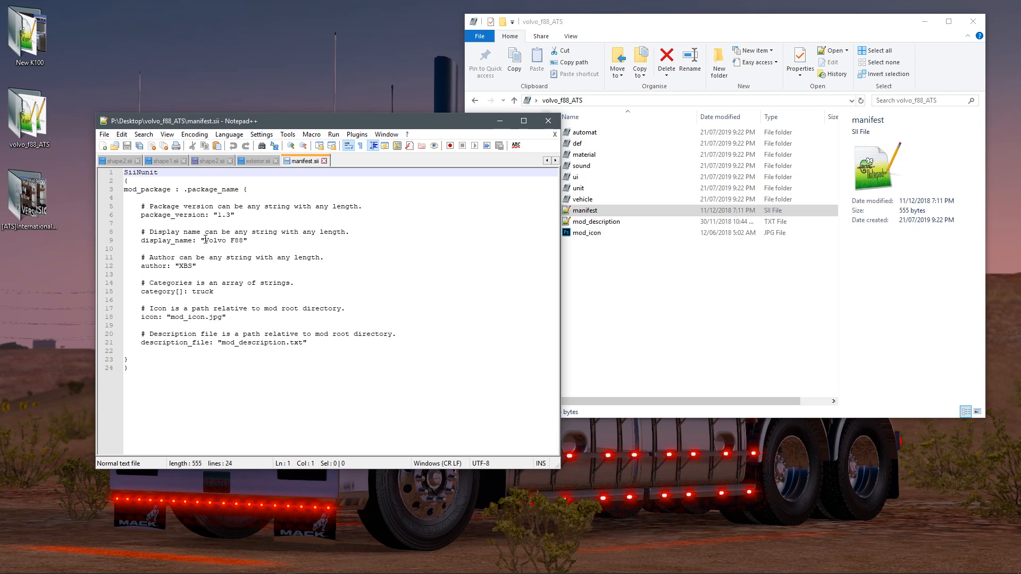
pyautogui.moveTo(206, 239); pyautogui.dragTo(261, 240)
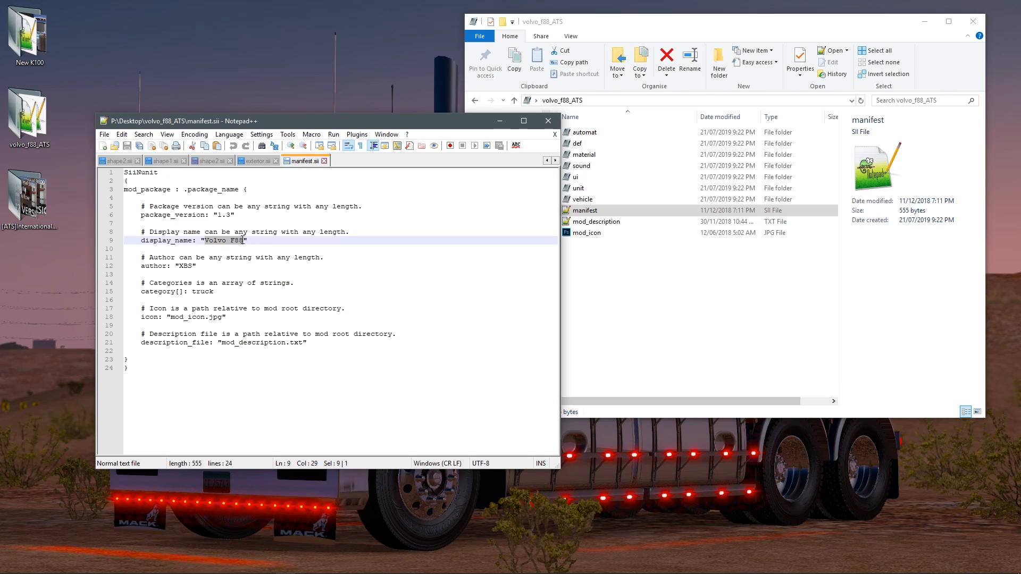
pyautogui.click(270, 234)
pyautogui.click(222, 215)
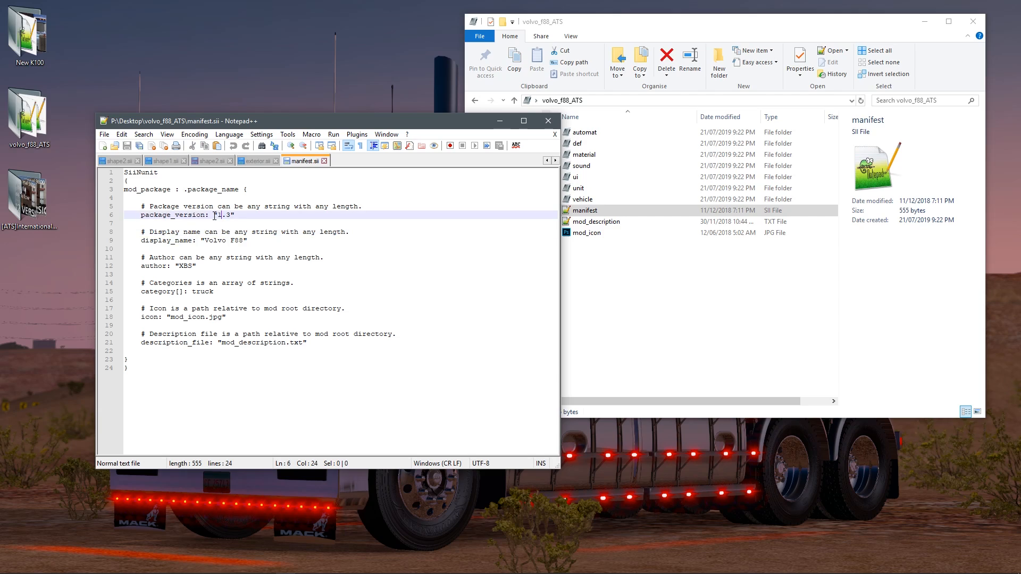
pyautogui.moveTo(219, 216); pyautogui.dragTo(233, 218)
pyautogui.click(254, 334)
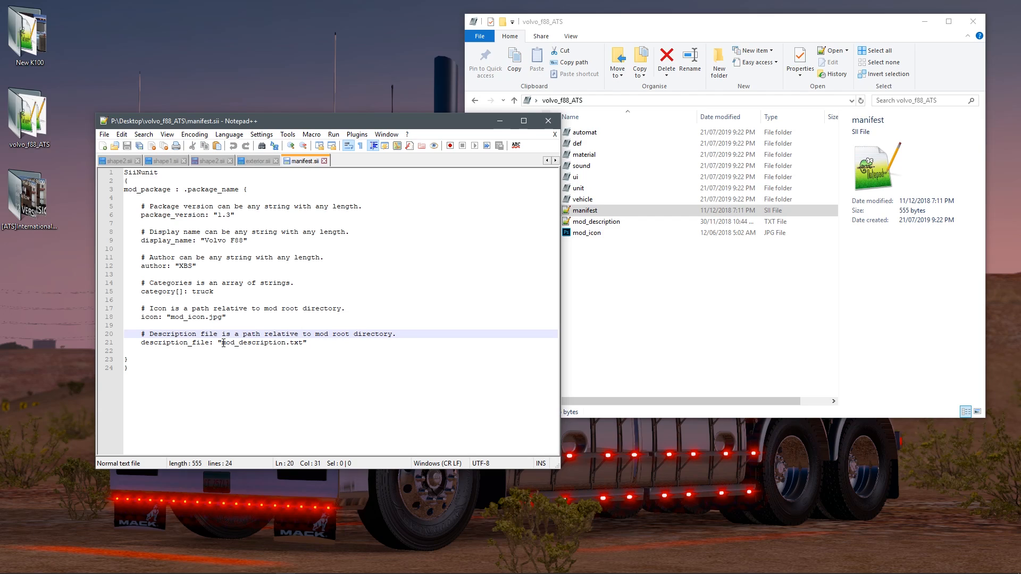
pyautogui.moveTo(221, 342); pyautogui.dragTo(302, 342)
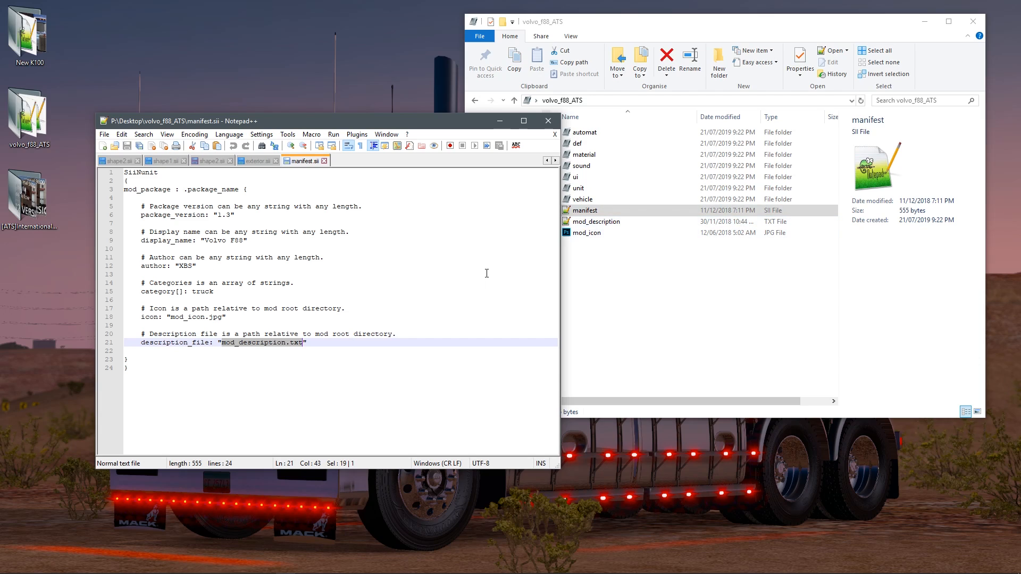
pyautogui.click(365, 335)
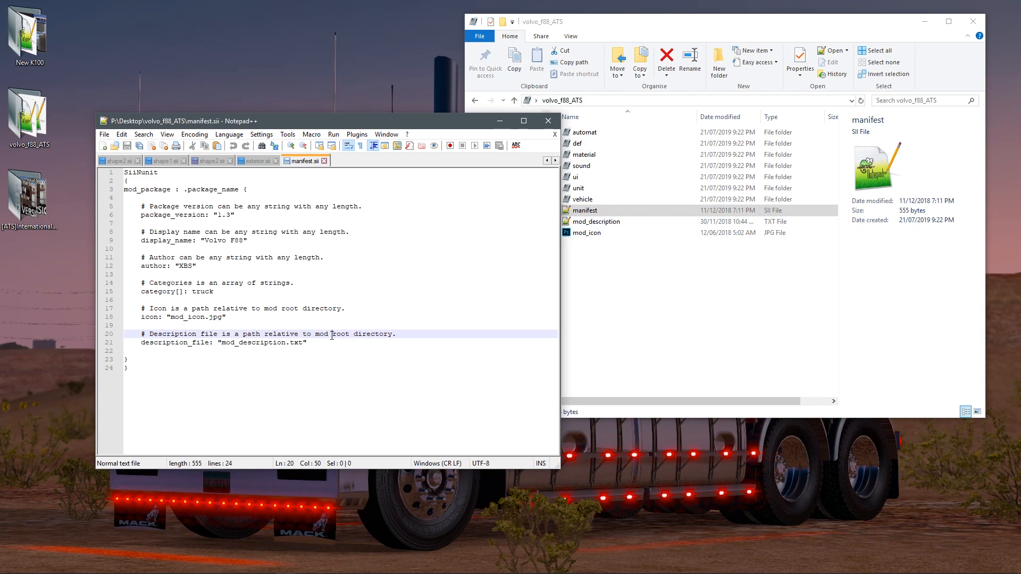
pyautogui.click(548, 120)
# - Open mod_description, read through its text, and close both the file and the volvo_f88_ATS folder
pyautogui.click(609, 225)
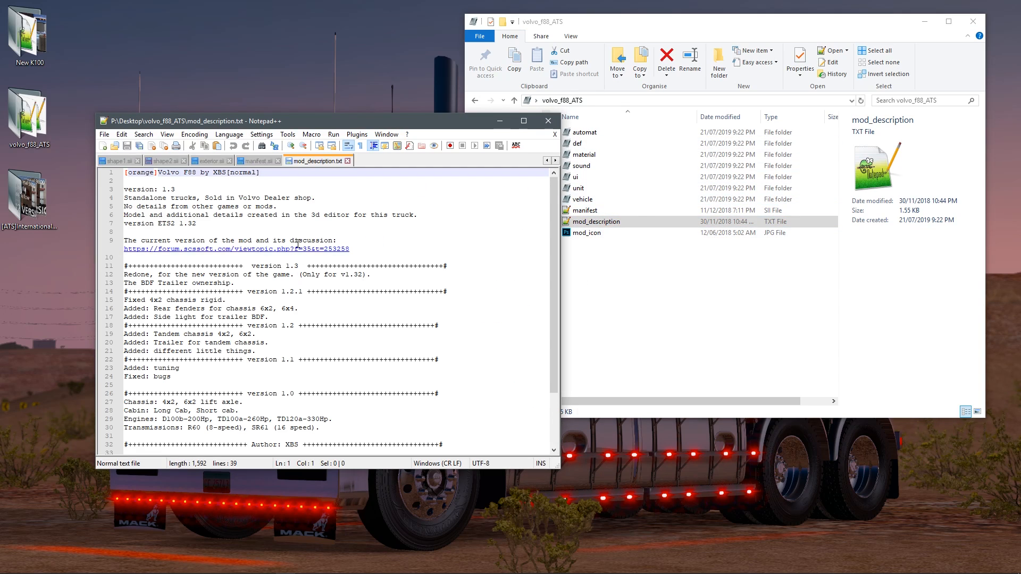
pyautogui.scroll(-3, 298, 243)
pyautogui.scroll(3, 208, 314)
pyautogui.click(548, 121)
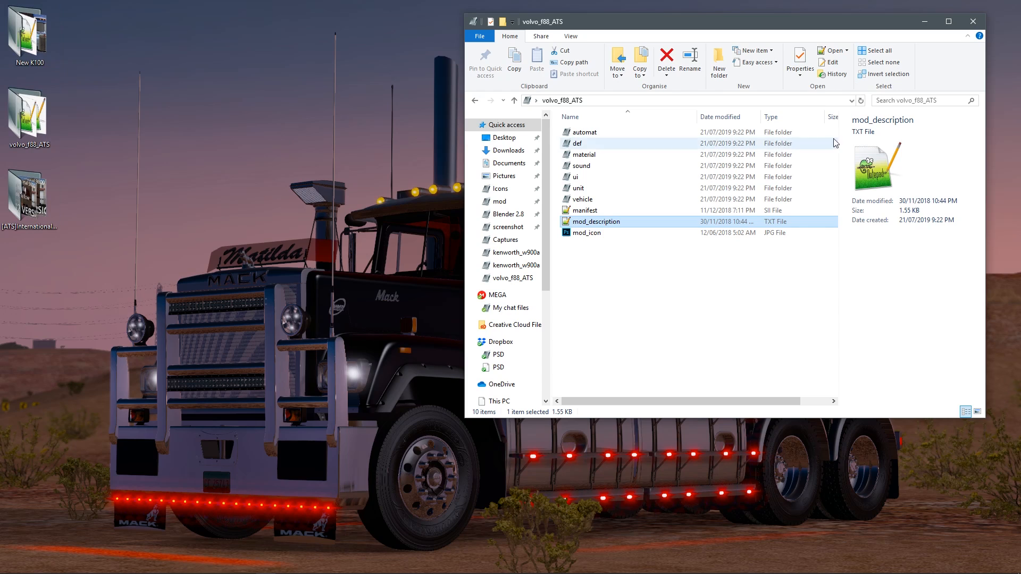
pyautogui.click(972, 22)
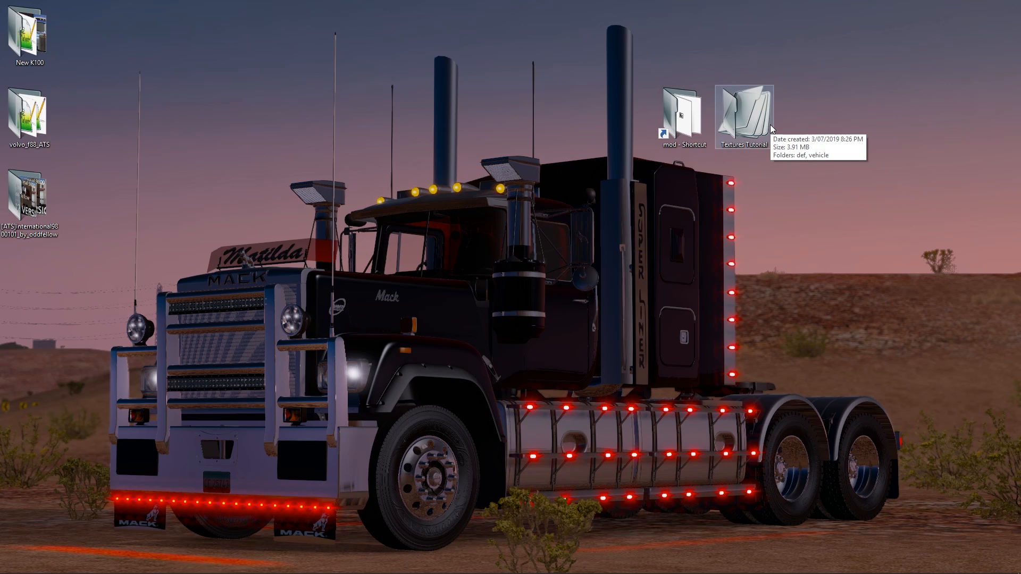
# - Open the Textures Tutorial folder from the desktop and look at its def and vehicle folders
pyautogui.click(759, 110)
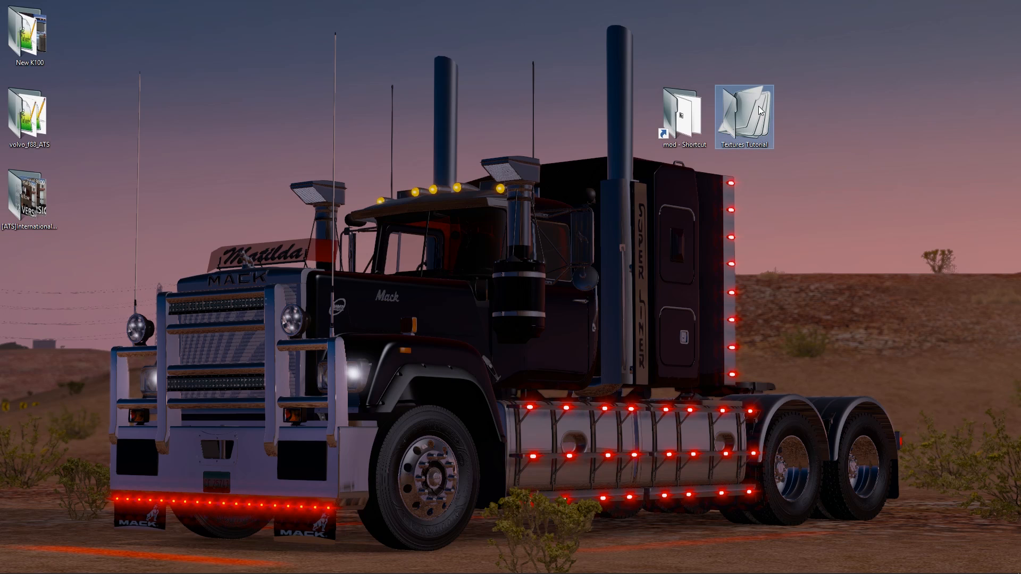
pyautogui.doubleClick(759, 110)
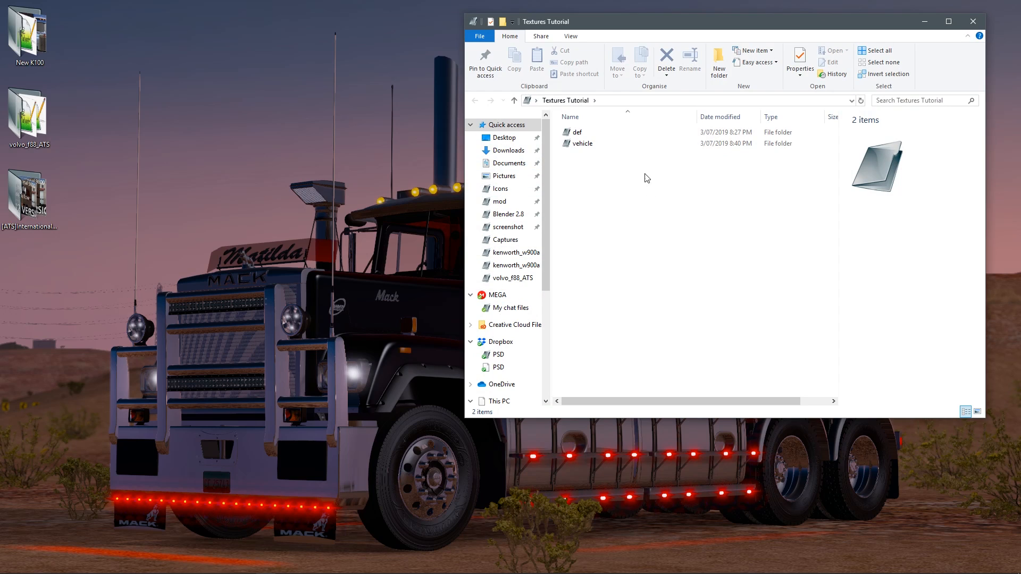
pyautogui.moveTo(661, 28); pyautogui.dragTo(318, 50)
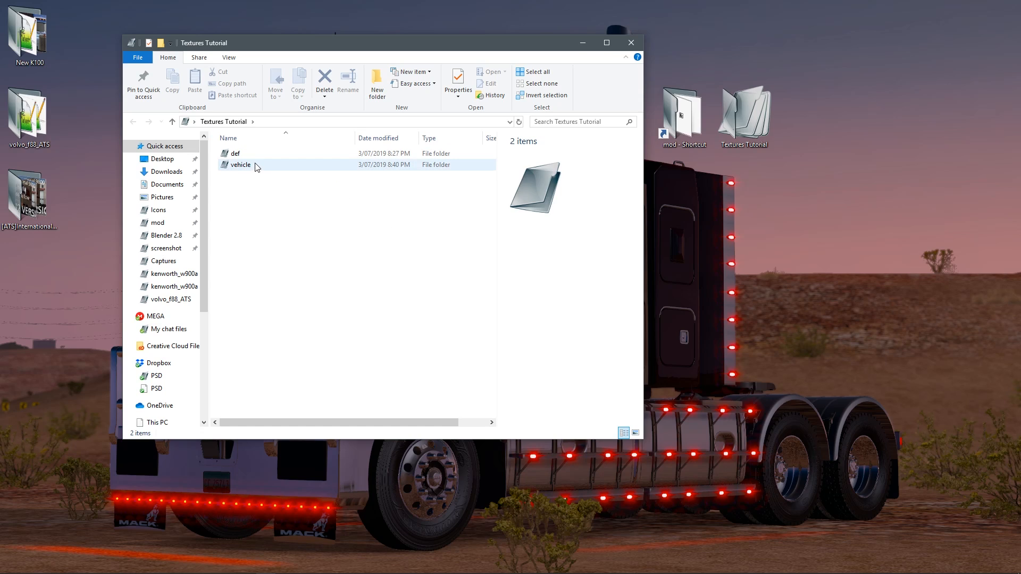
pyautogui.click(236, 154)
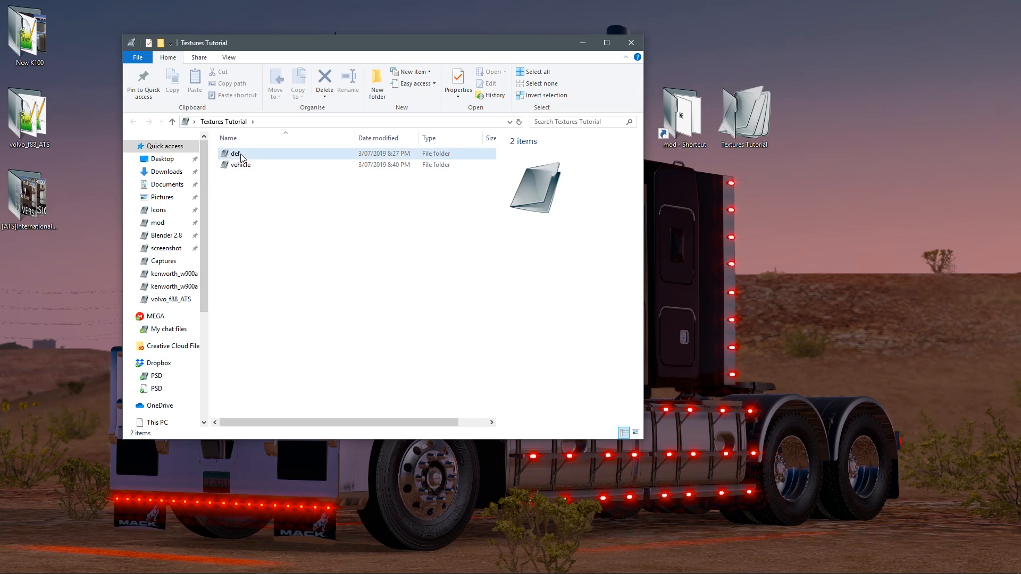
pyautogui.click(279, 219)
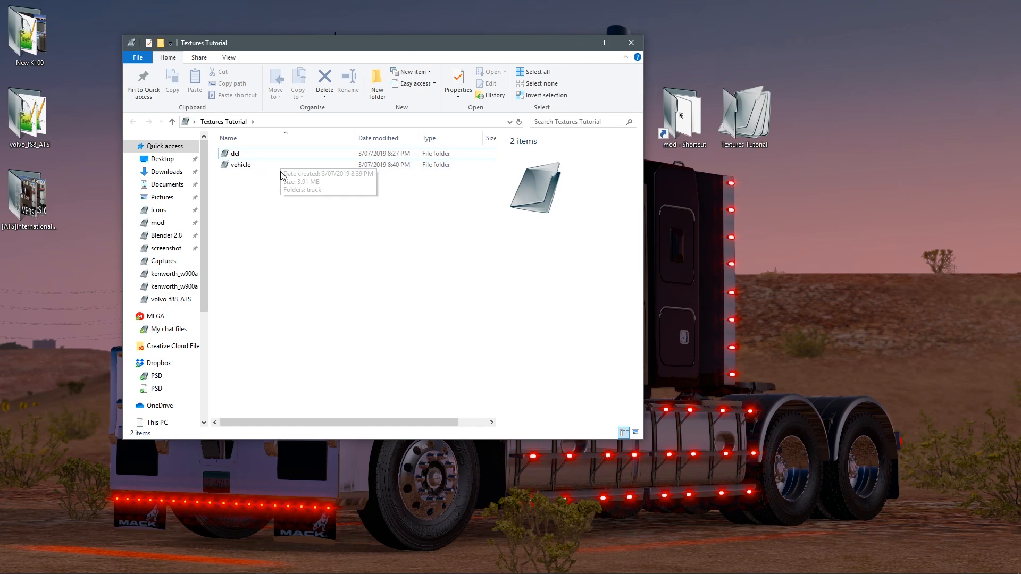
# - Open volvo_f88_ATS beside the Textures Tutorial folder, compare their root contents, and close volvo_f88_ATS
pyautogui.doubleClick(28, 115)
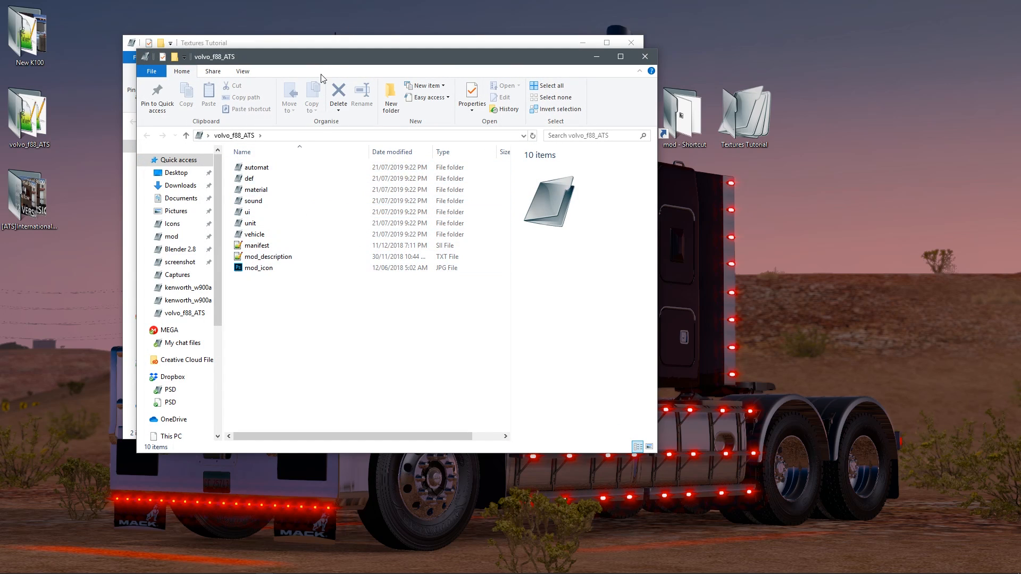
pyautogui.moveTo(317, 62); pyautogui.dragTo(593, 49)
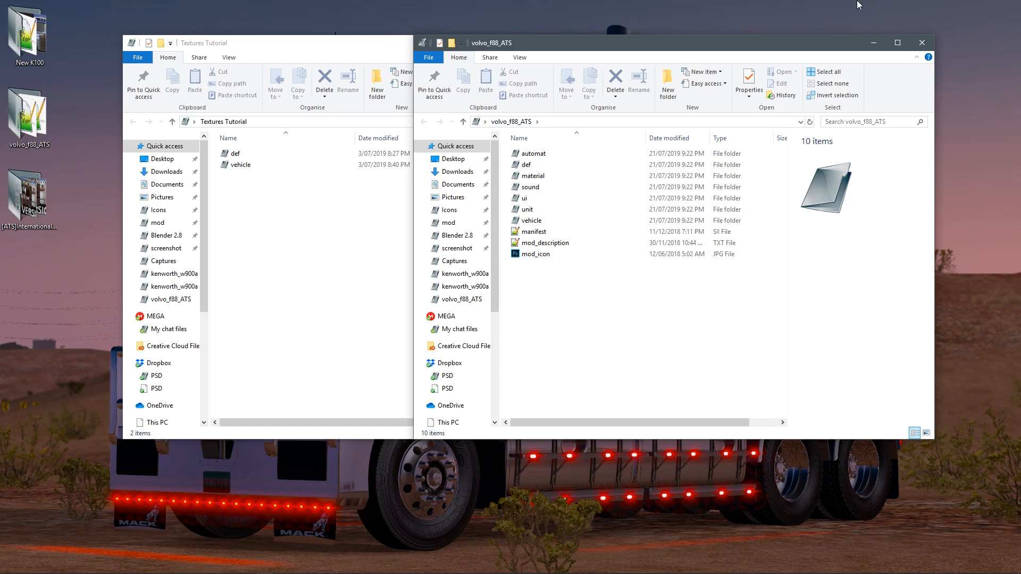
pyautogui.click(921, 44)
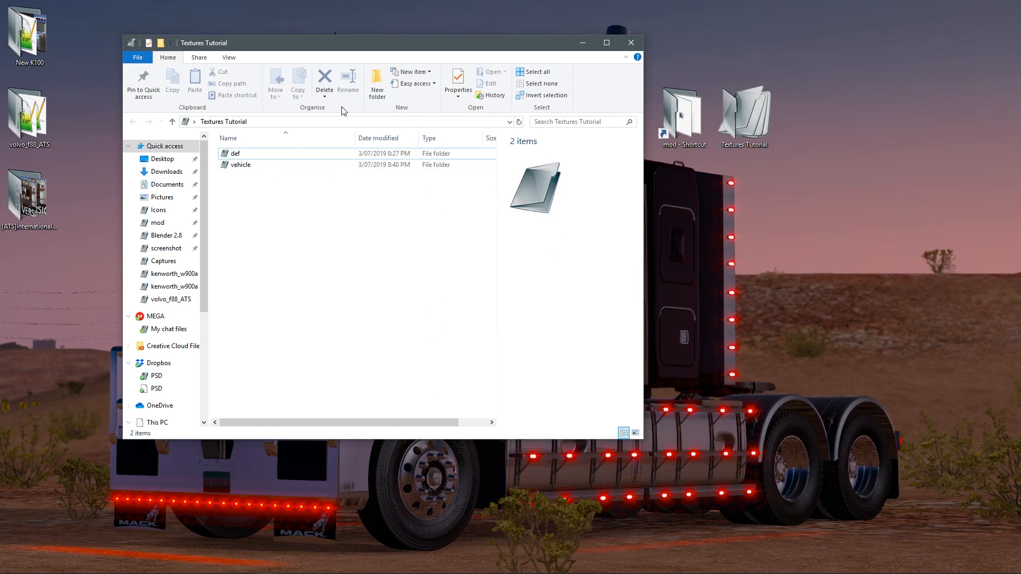
# - Reposition the Textures Tutorial window and reopen volvo_f88_ATS alongside it for comparison
pyautogui.moveTo(289, 44); pyautogui.dragTo(478, 64)
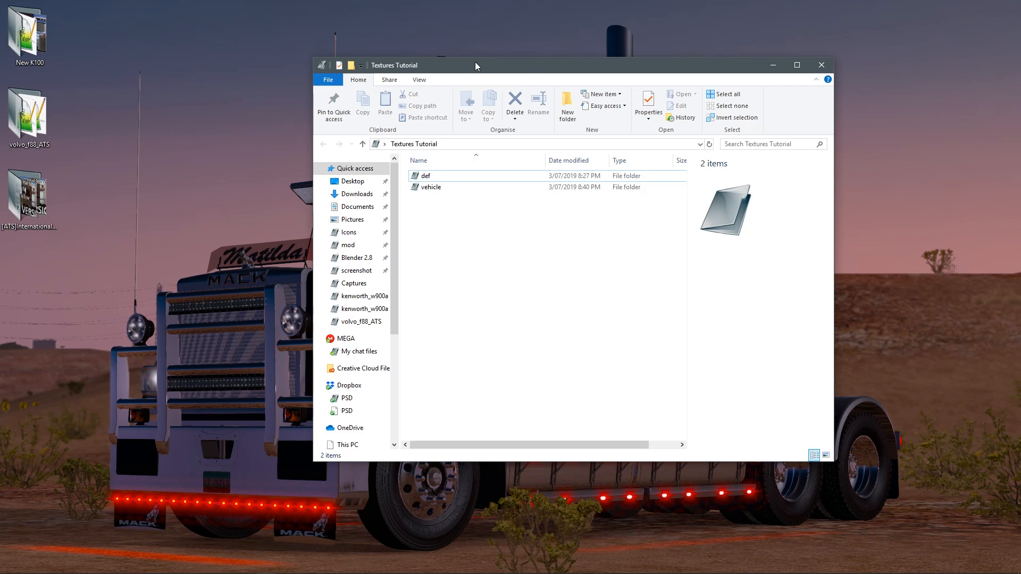
pyautogui.moveTo(474, 65); pyautogui.dragTo(370, 68)
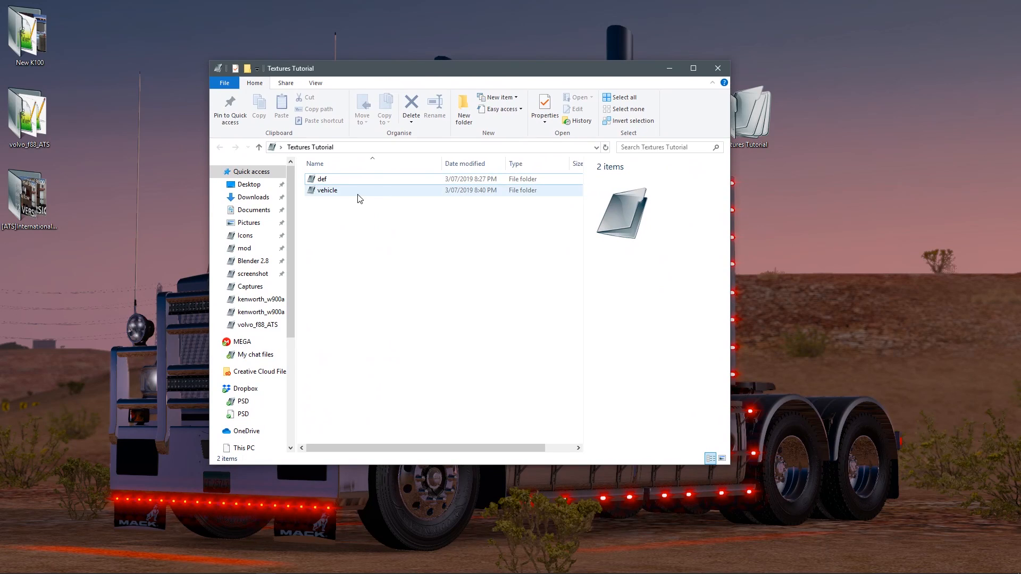
pyautogui.click(40, 133)
pyautogui.doubleClick(39, 133)
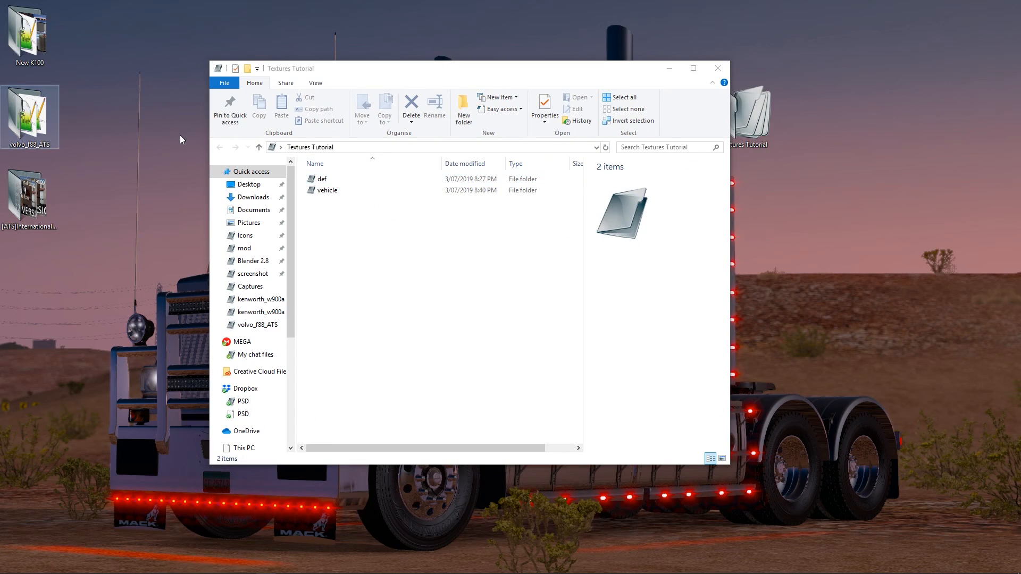
pyautogui.moveTo(395, 70); pyautogui.dragTo(693, 53)
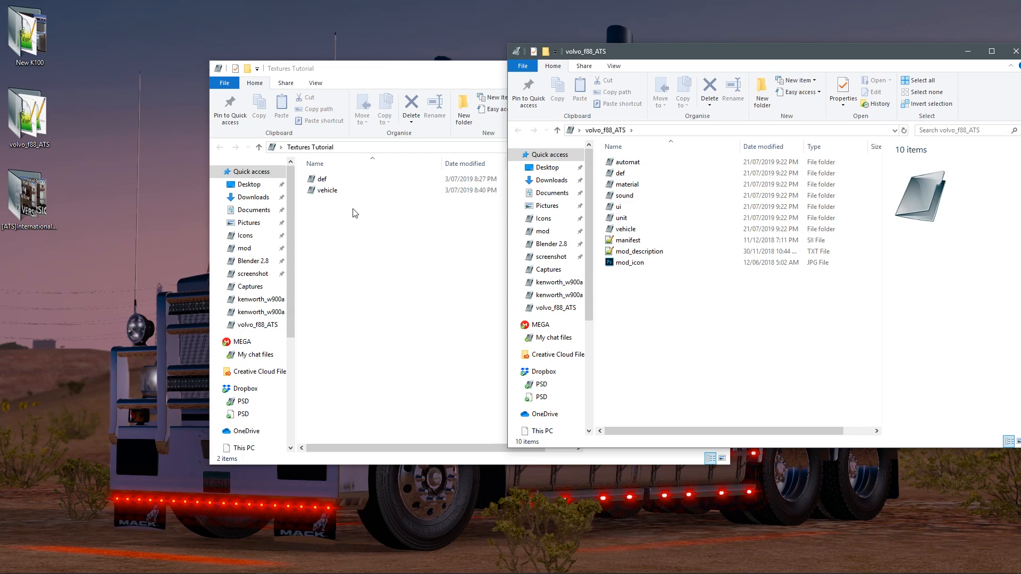
# - View the mod_description file in volvo_f88_ATS again, then close the file and that folder window
pyautogui.click(647, 252)
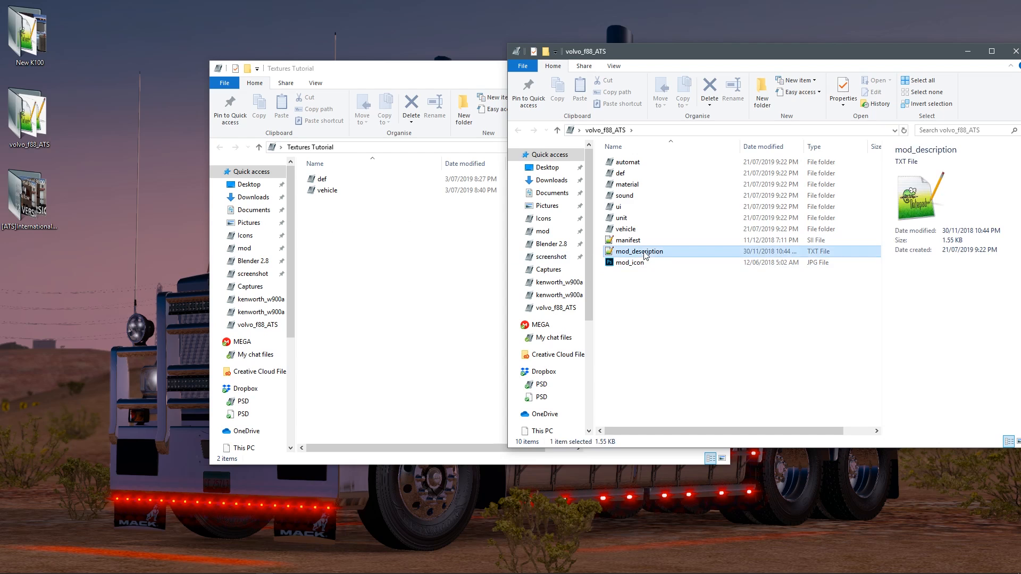
pyautogui.press('Return')
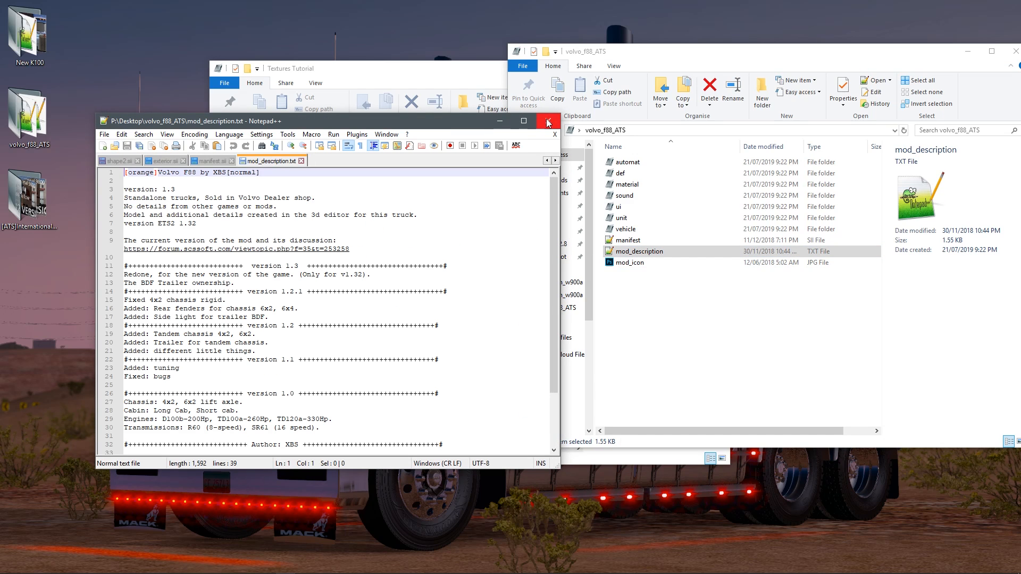
pyautogui.click(549, 122)
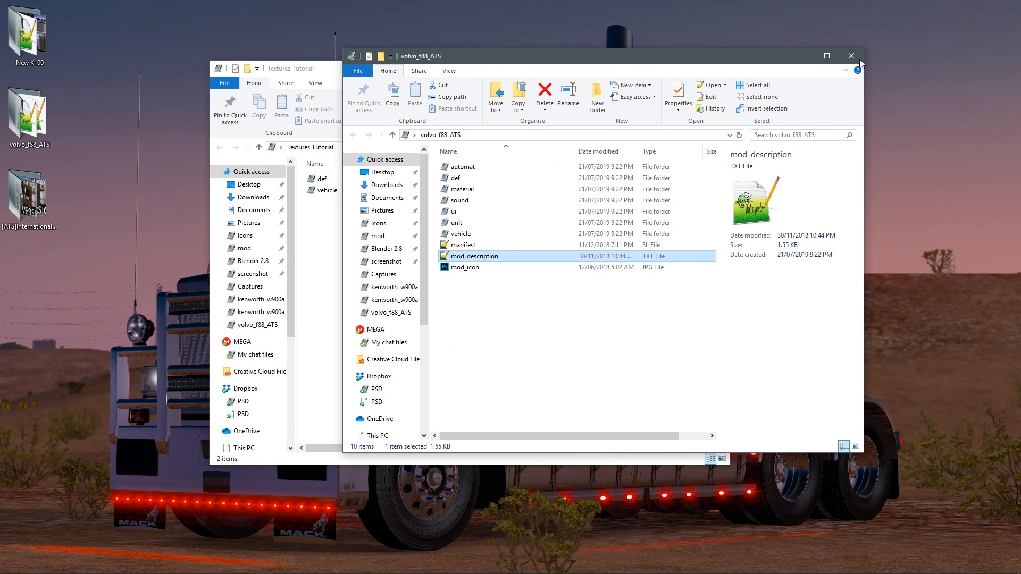
pyautogui.click(1015, 51)
# - Select the def and vehicle folders in Textures Tutorial in turn to review the basic mod structure
pyautogui.click(344, 180)
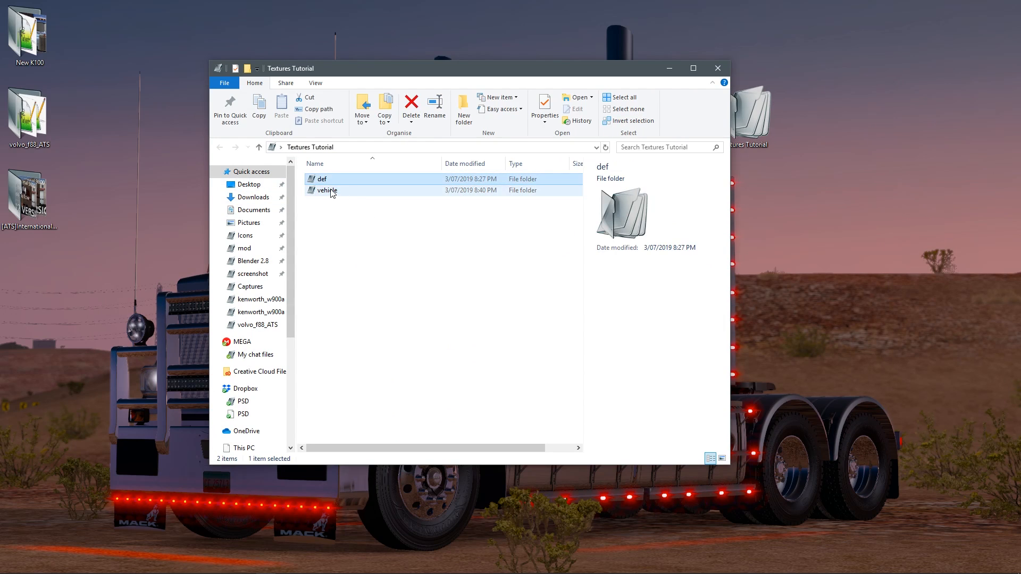
pyautogui.click(330, 191)
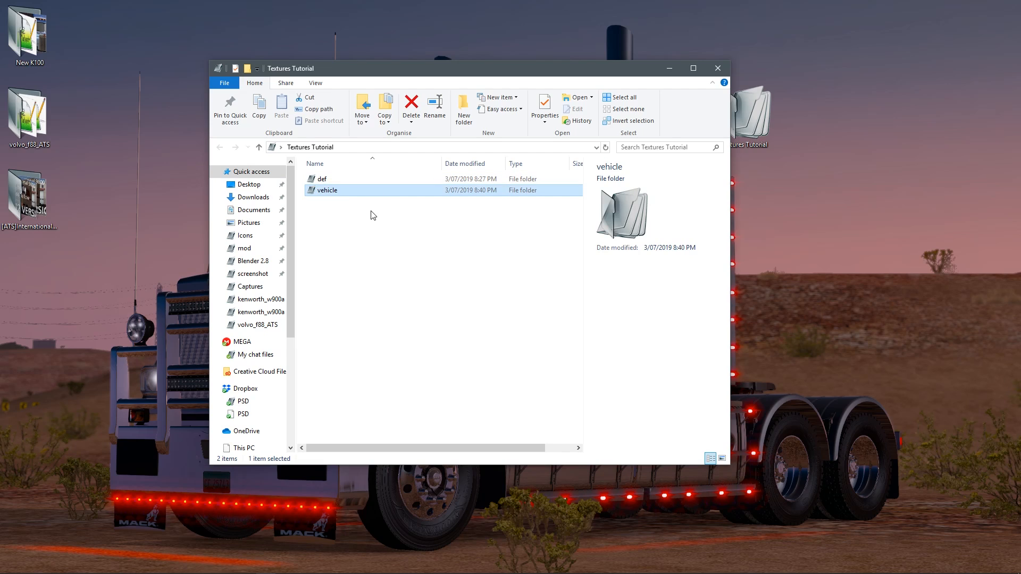
pyautogui.click(379, 180)
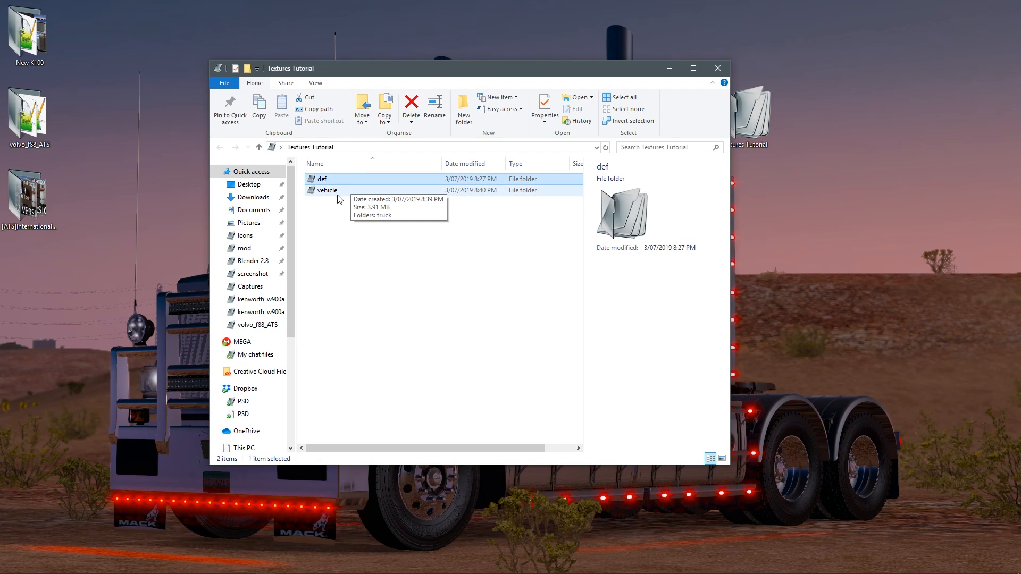
pyautogui.click(345, 191)
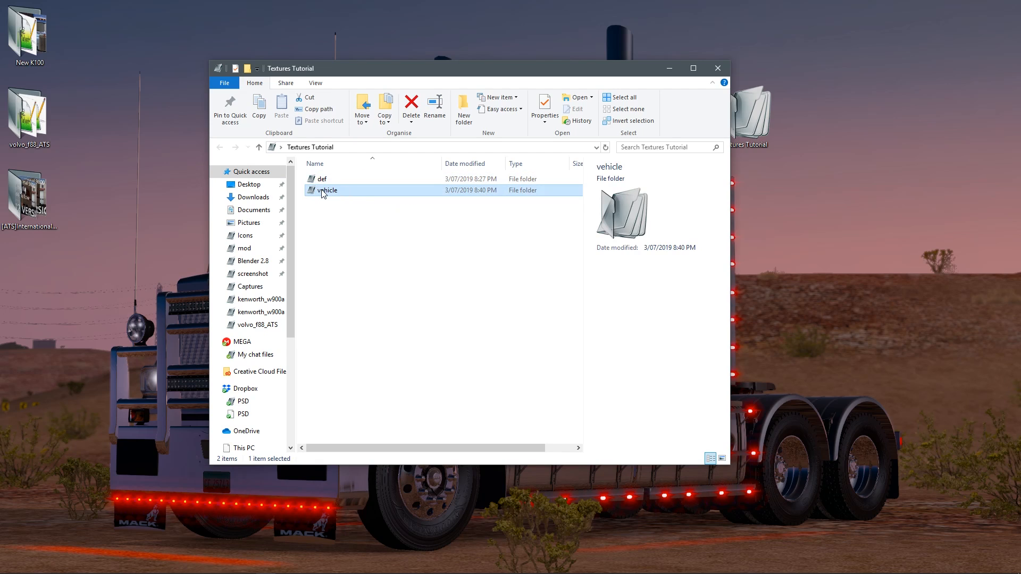
# - Open the vehicle folder and go through truck and upgrade into the bumper folder to view its files
pyautogui.doubleClick(323, 191)
pyautogui.doubleClick(329, 179)
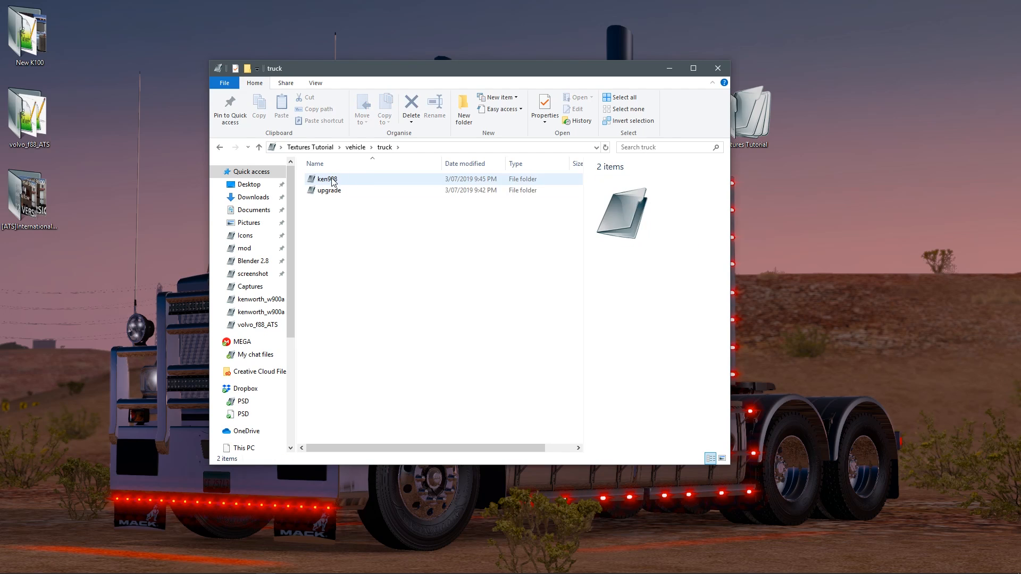
pyautogui.doubleClick(342, 189)
pyautogui.click(338, 192)
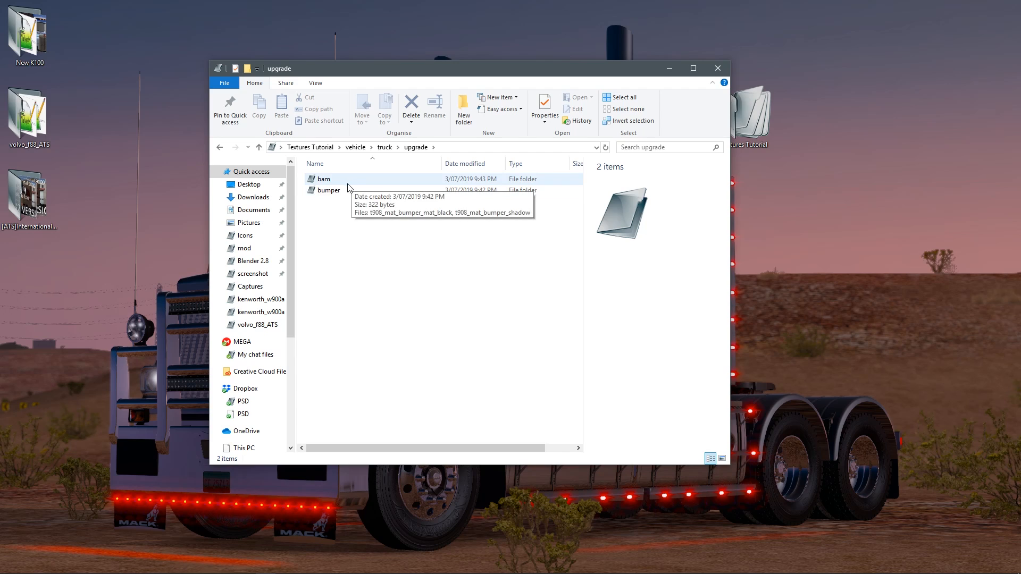
pyautogui.doubleClick(335, 190)
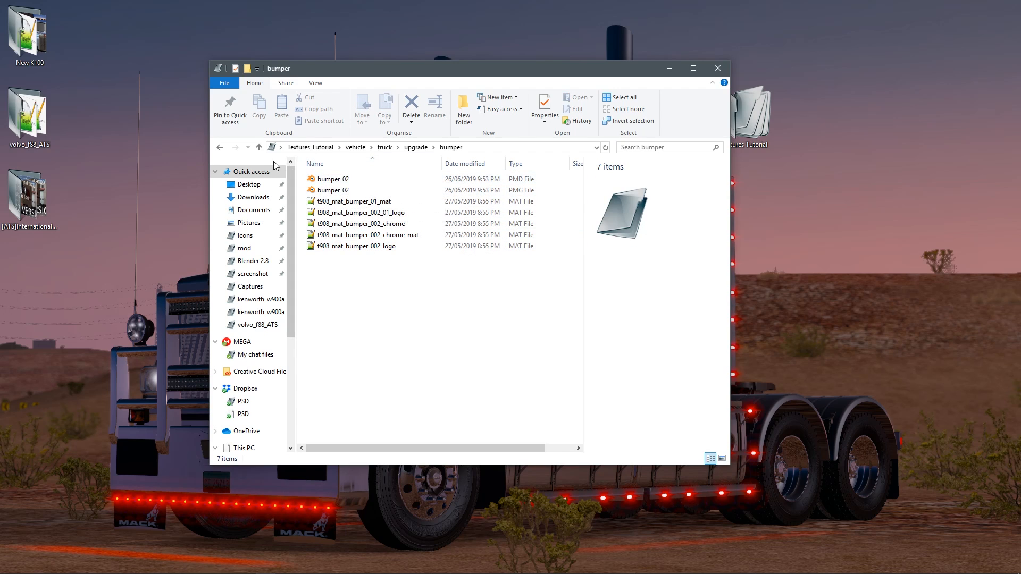
# - Return from the bumper folder to the vehicle folder of Textures Tutorial
pyautogui.click(259, 148)
pyautogui.click(259, 147)
pyautogui.click(259, 147)
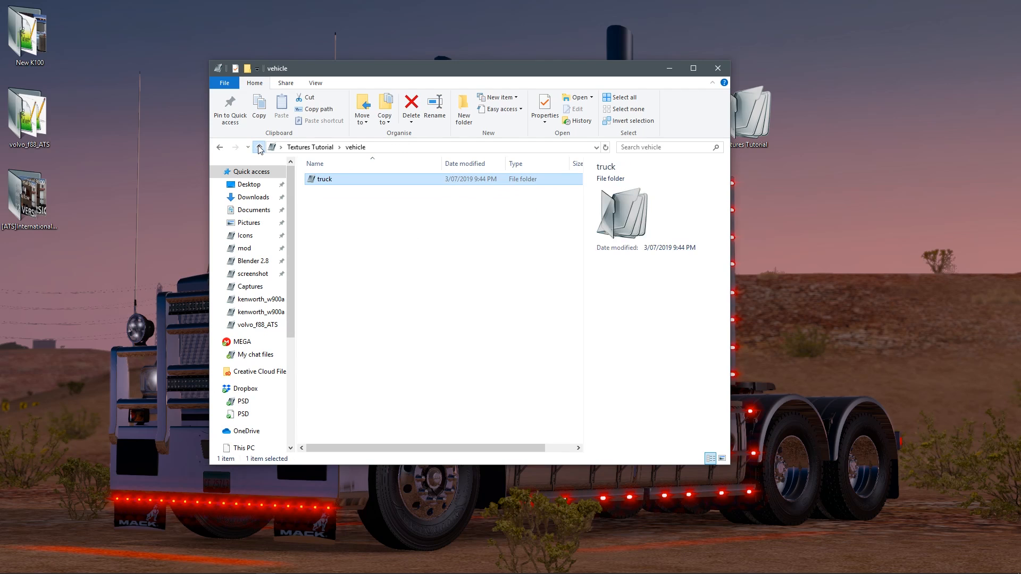
# - From the Textures Tutorial root, open vehicle, truck and ken908 down to the textures_t908 folder to view its texture files
pyautogui.click(259, 147)
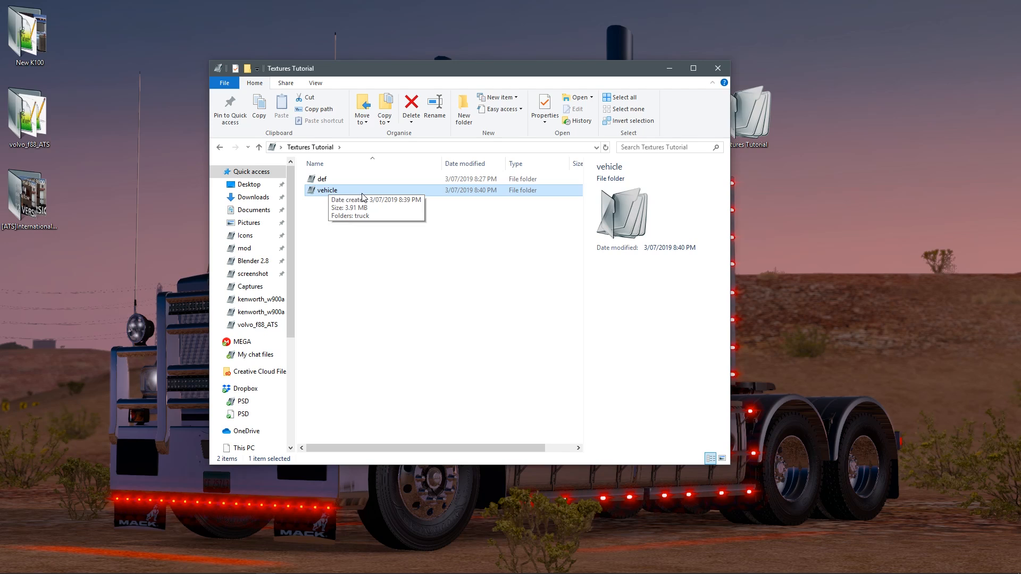
pyautogui.doubleClick(334, 192)
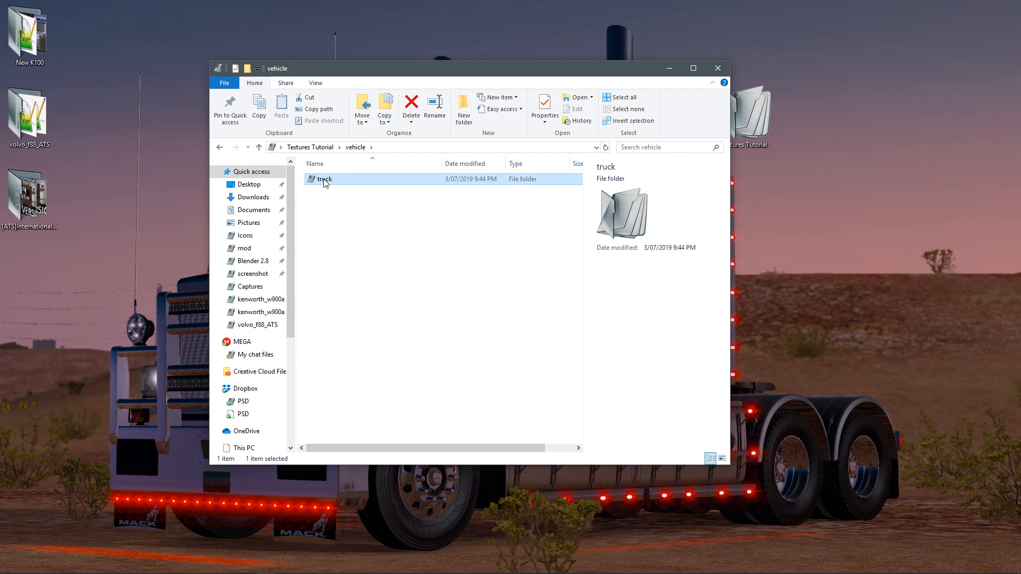
pyautogui.doubleClick(336, 181)
pyautogui.doubleClick(337, 183)
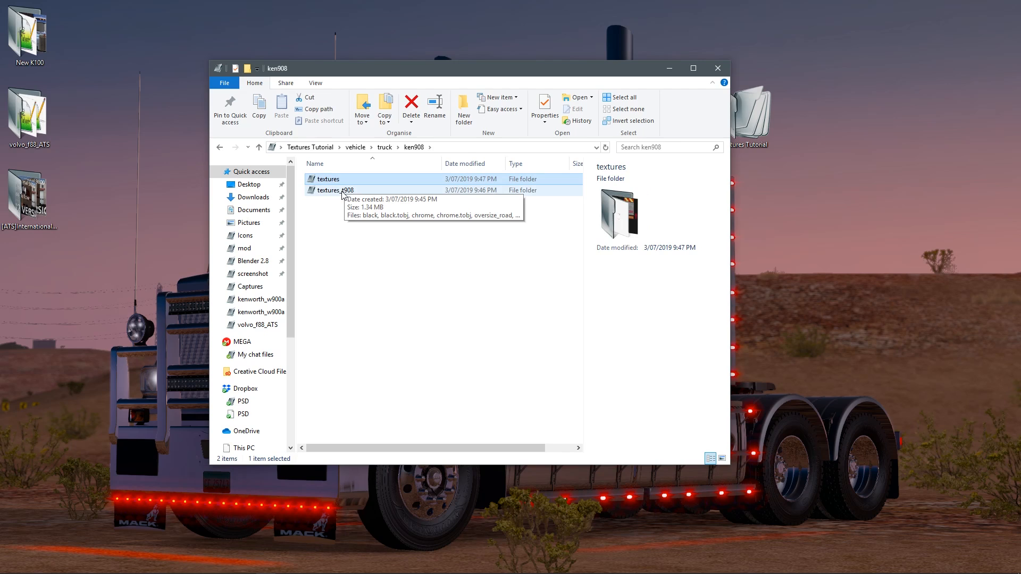
pyautogui.doubleClick(342, 191)
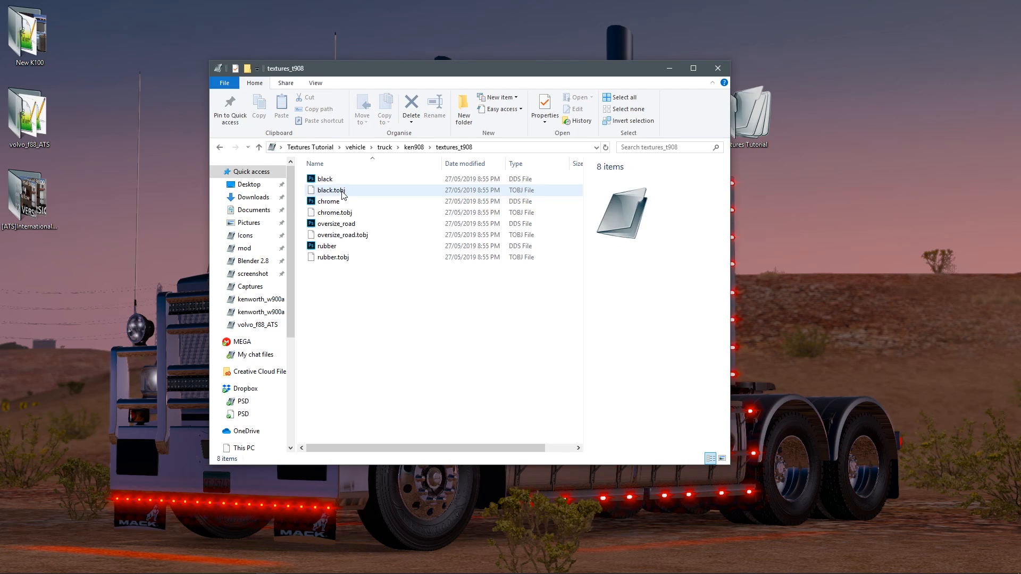
# - Return from the textures_t908 folder to the root of Textures Tutorial
pyautogui.click(259, 149)
pyautogui.click(259, 149)
pyautogui.click(260, 149)
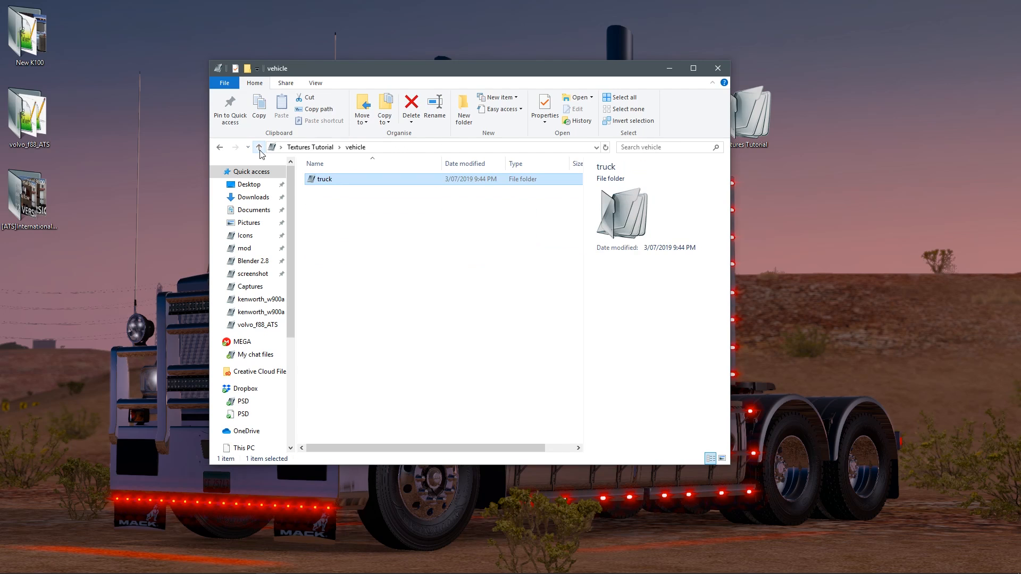
pyautogui.click(259, 148)
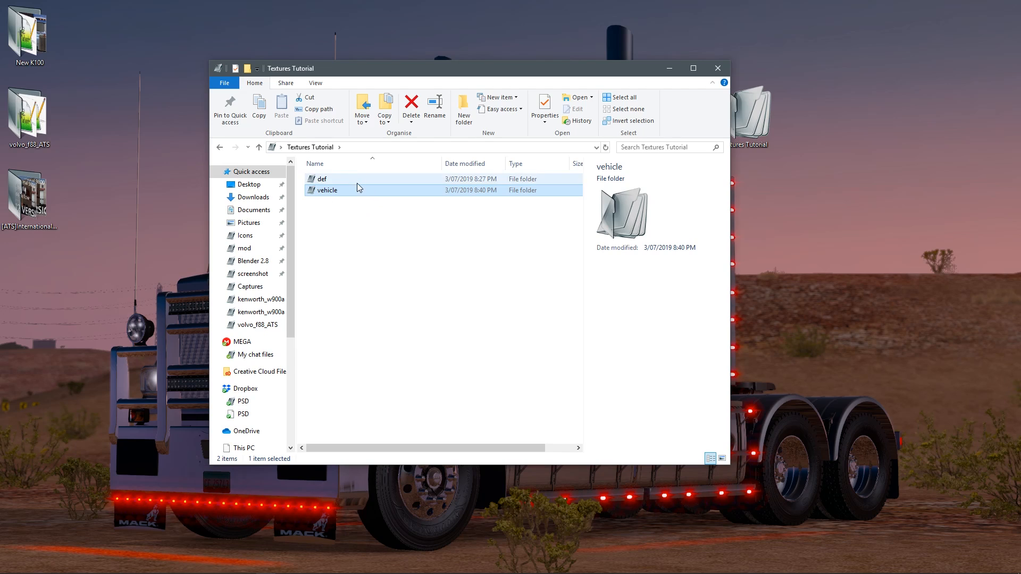
# - Open def and go through vehicle, truck, 4800w and accessory into bumper_ws to locate the tut file
pyautogui.doubleClick(332, 179)
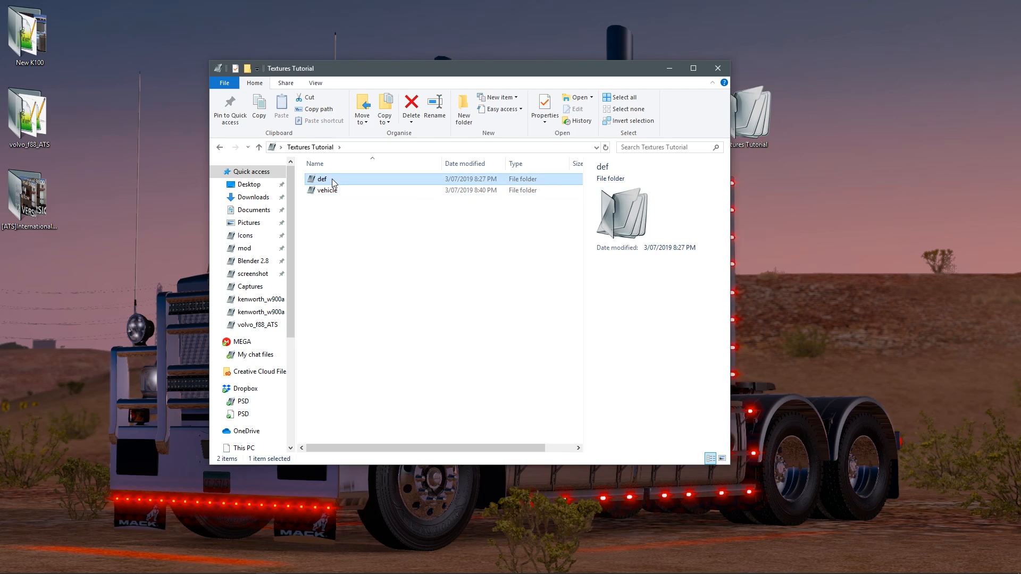
pyautogui.doubleClick(332, 179)
pyautogui.doubleClick(332, 179)
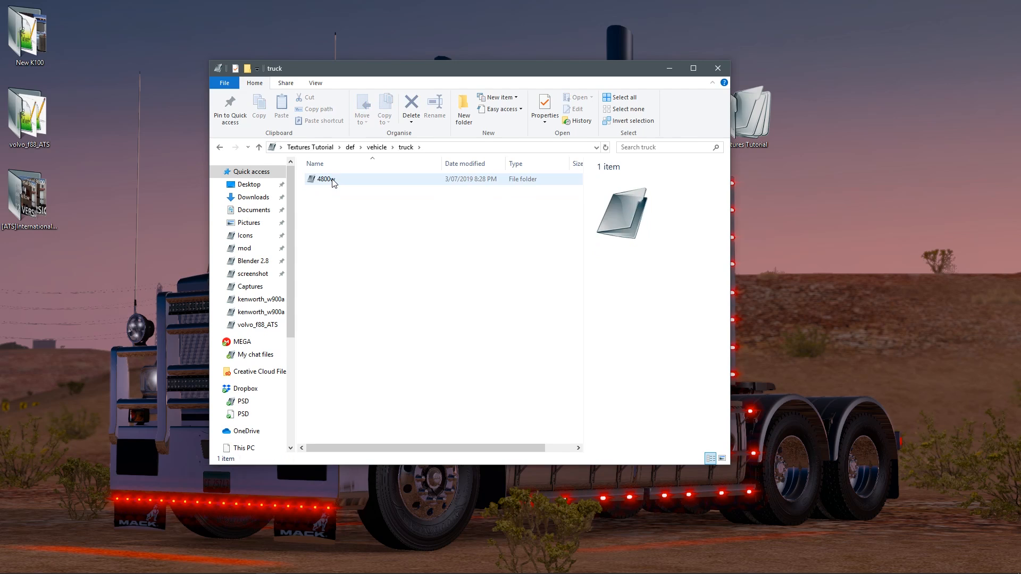
pyautogui.doubleClick(332, 179)
pyautogui.click(332, 180)
pyautogui.doubleClick(331, 179)
pyautogui.doubleClick(332, 179)
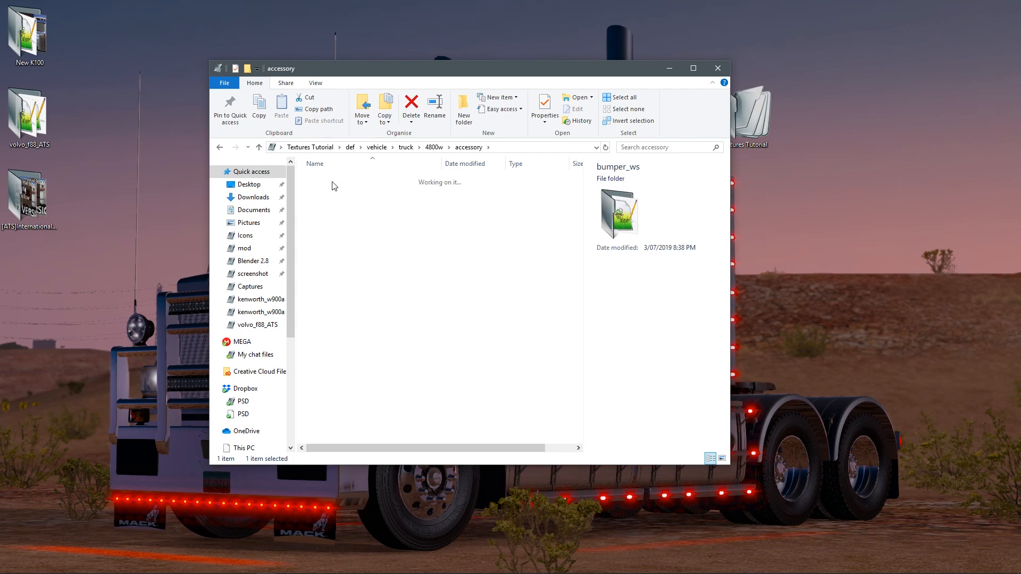
pyautogui.click(331, 185)
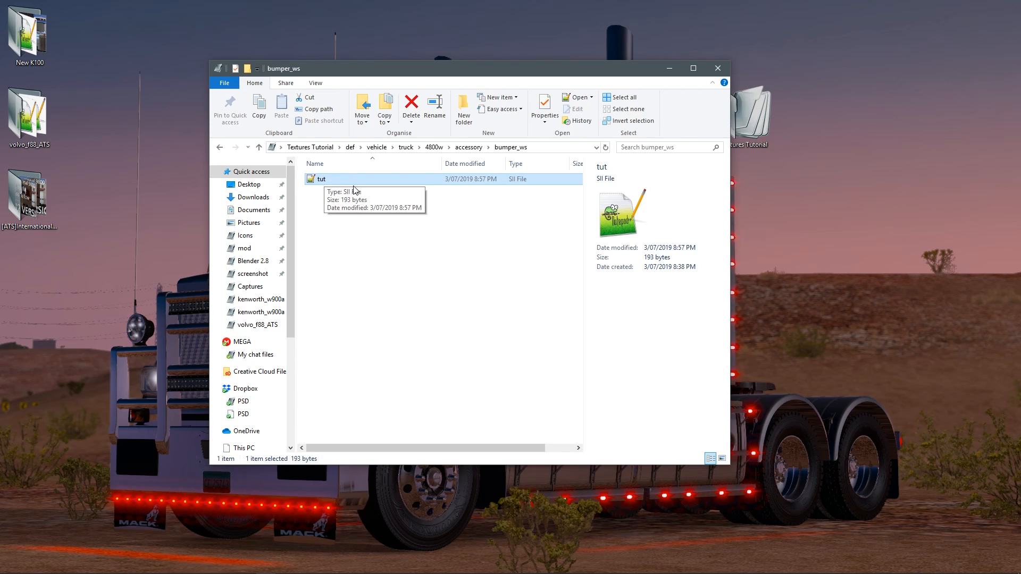
# - Open the volvo_f88_ATS folder from the desktop, place both folder windows side by side, and go back to the Textures Tutorial root
pyautogui.doubleClick(26, 114)
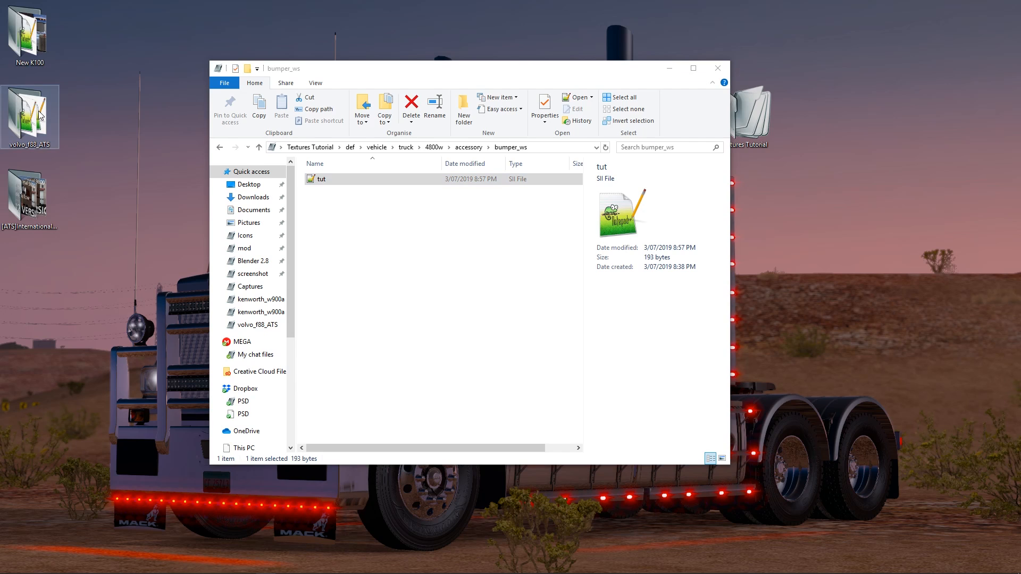
pyautogui.moveTo(560, 61); pyautogui.dragTo(774, 86)
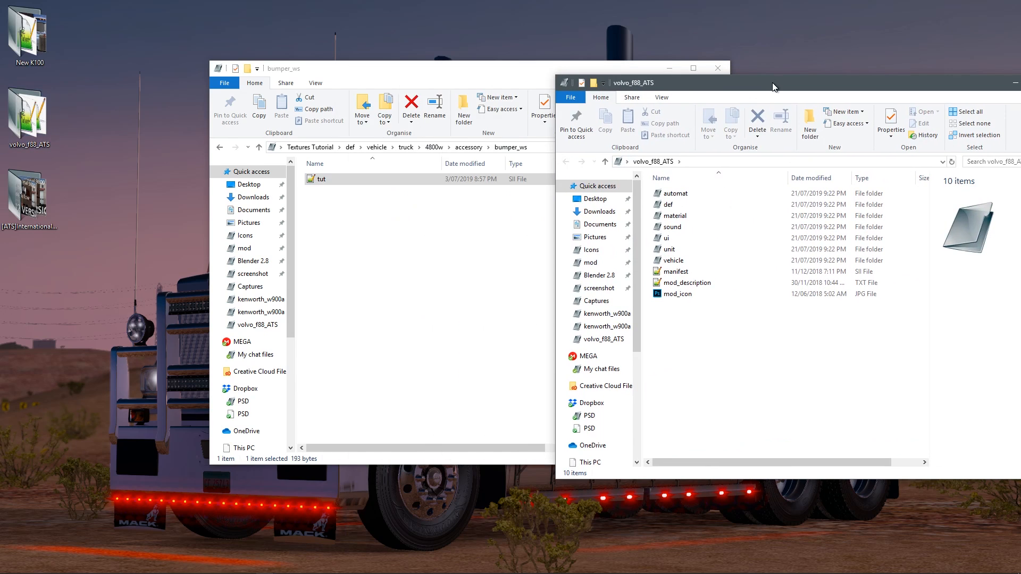
pyautogui.moveTo(452, 75); pyautogui.dragTo(253, 67)
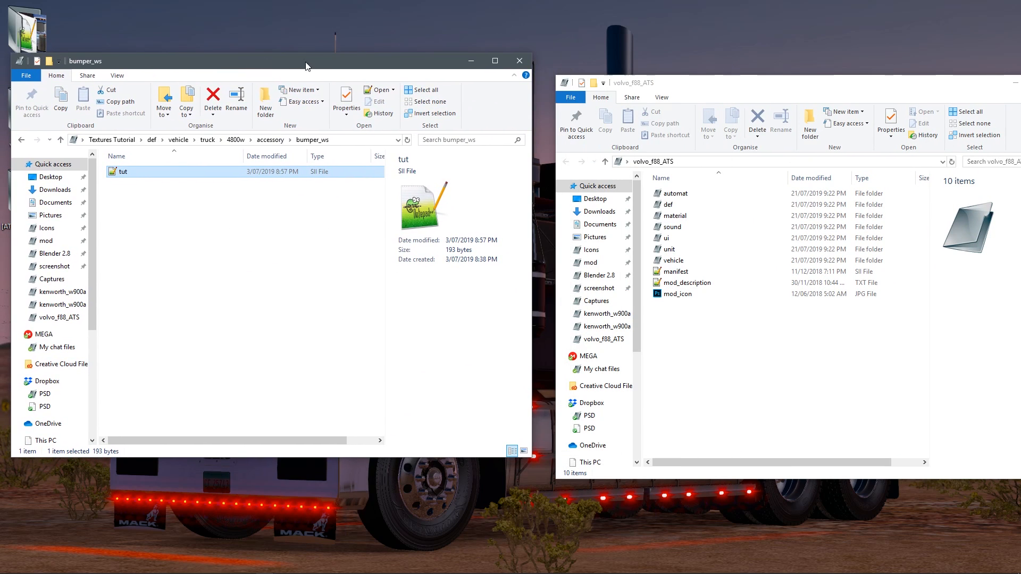
pyautogui.click(112, 139)
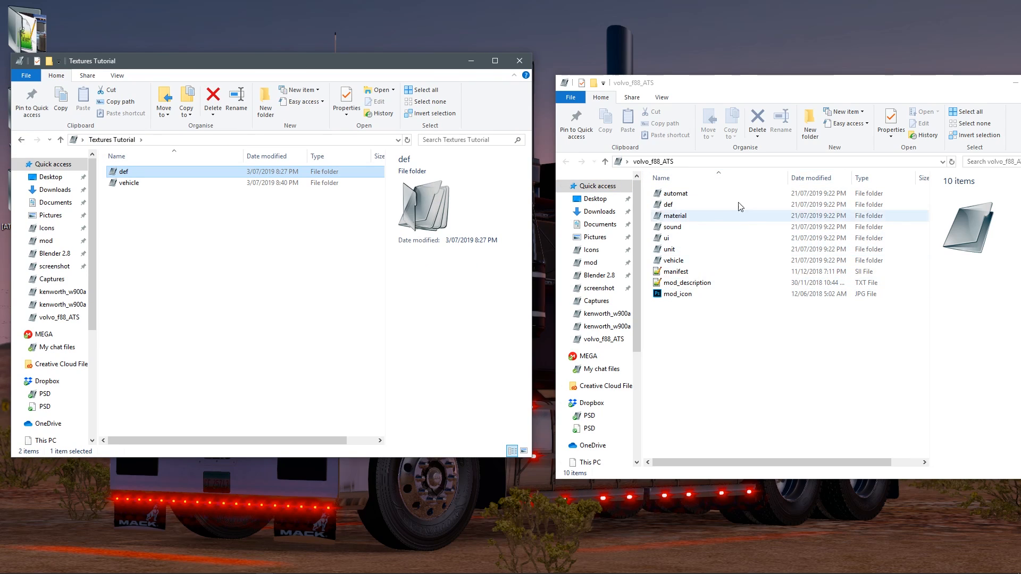
# - Open def and its vehicle subfolder in both Textures Tutorial and volvo_f88_ATS to compare their structure
pyautogui.doubleClick(131, 176)
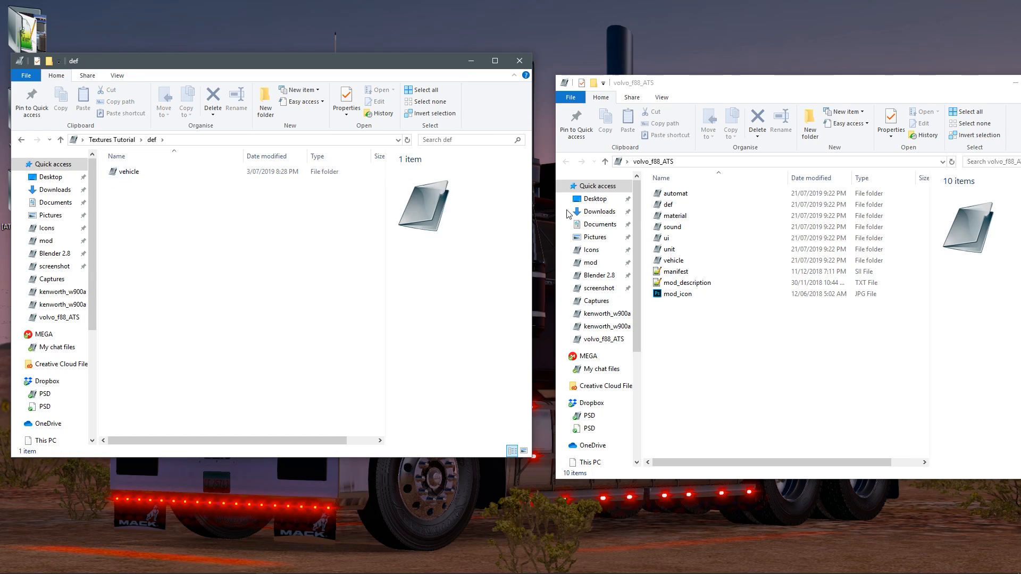
pyautogui.doubleClick(680, 208)
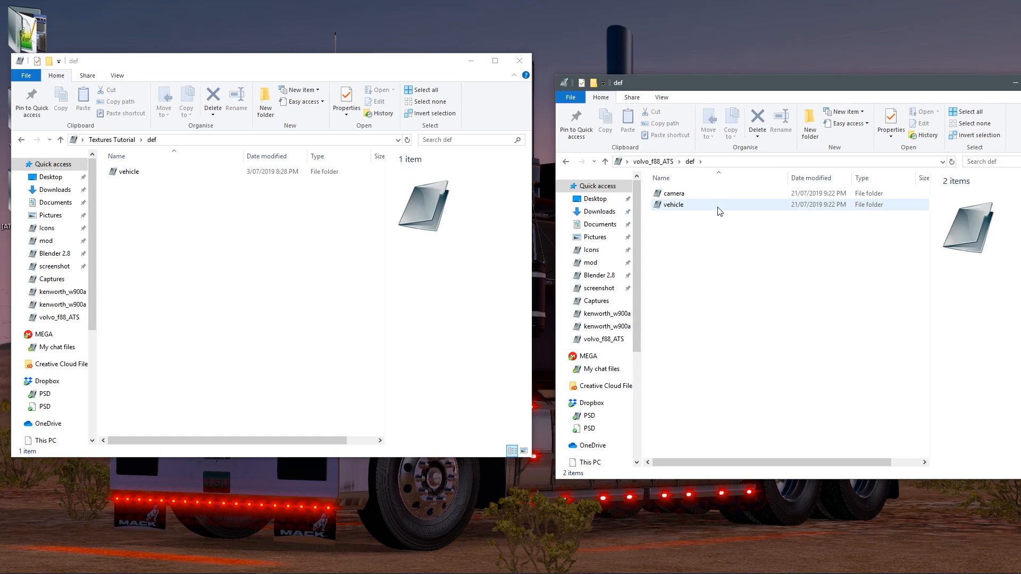
pyautogui.doubleClick(706, 204)
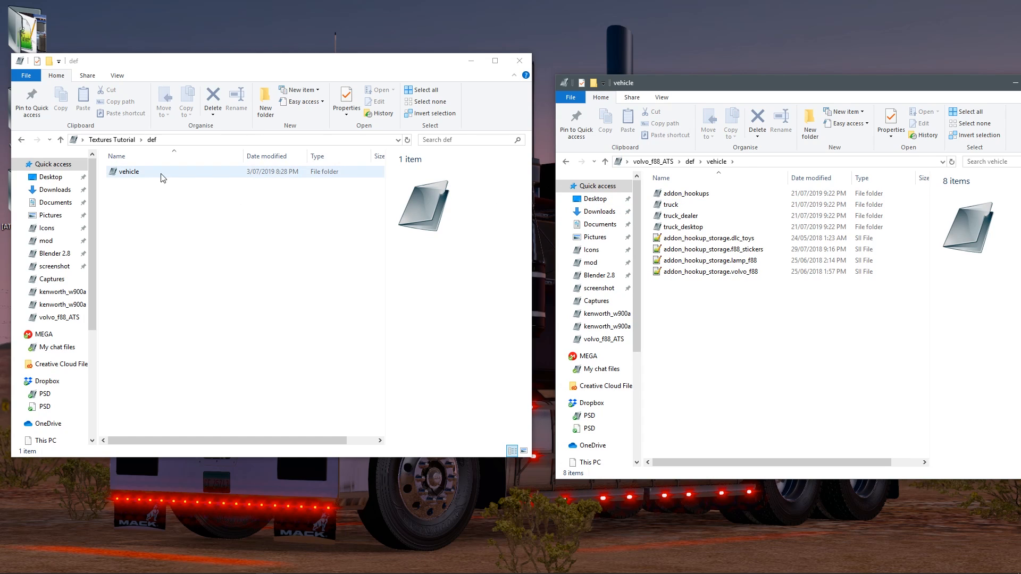
pyautogui.click(143, 176)
pyautogui.doubleClick(143, 176)
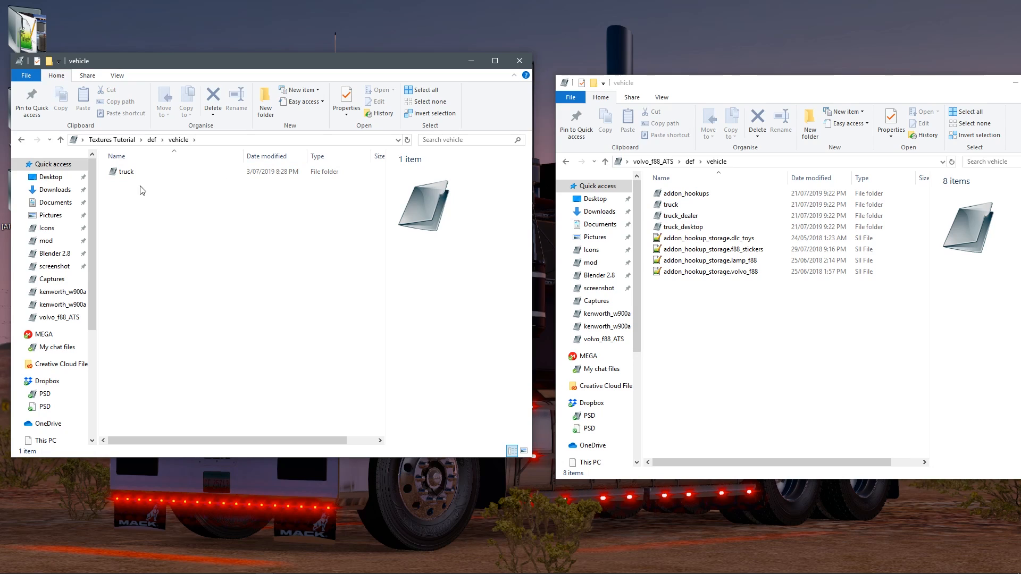
# - Open the truck folder in both mods, then the truck-specific folders 4800w and volvo.f88
pyautogui.doubleClick(675, 205)
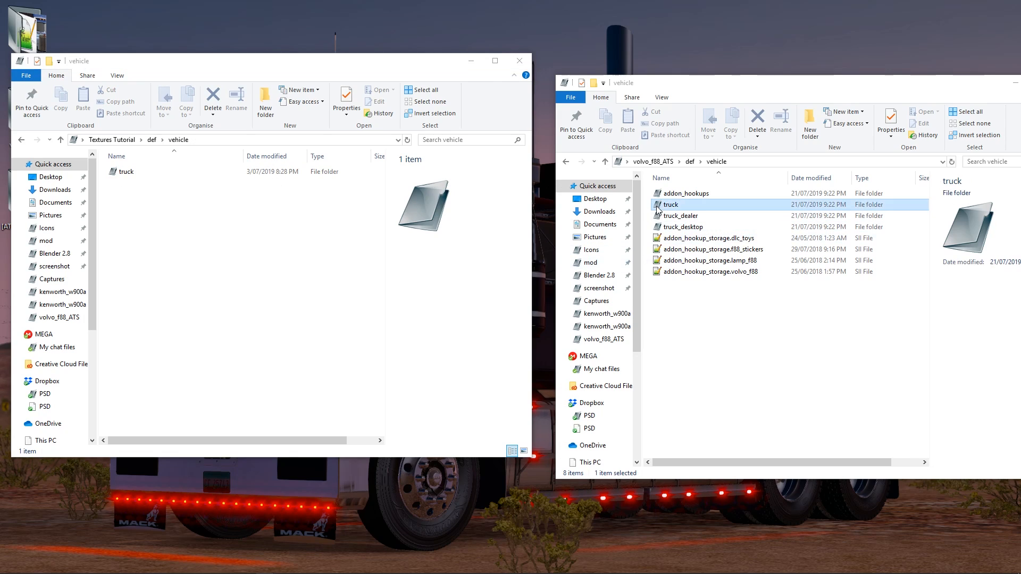
pyautogui.doubleClick(125, 171)
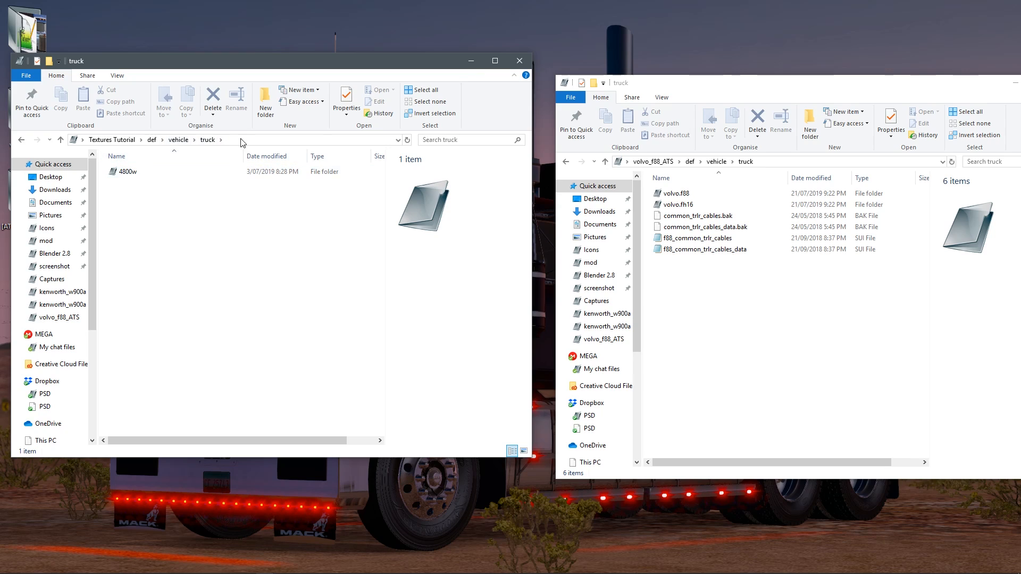
pyautogui.doubleClick(135, 175)
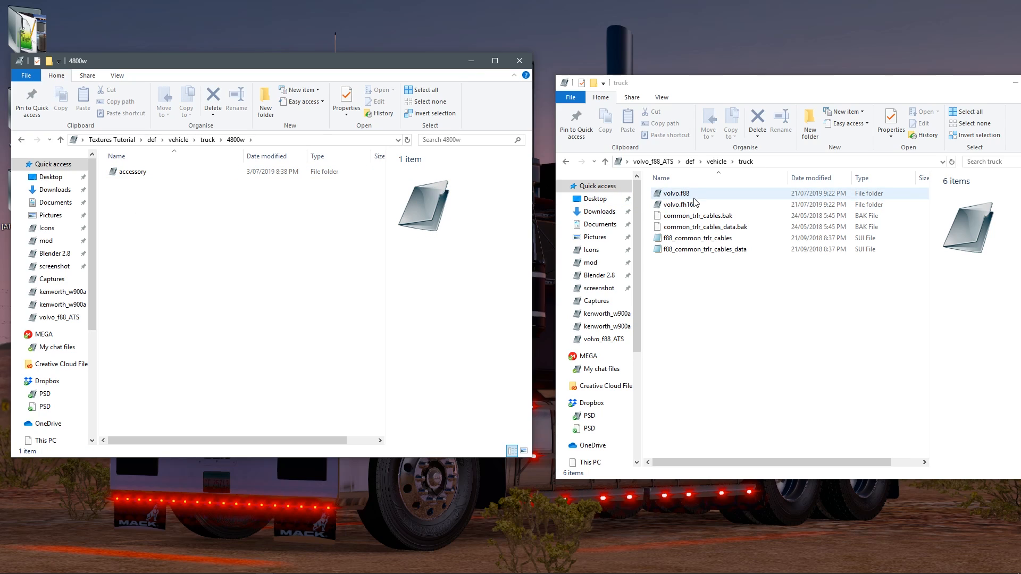
pyautogui.doubleClick(691, 195)
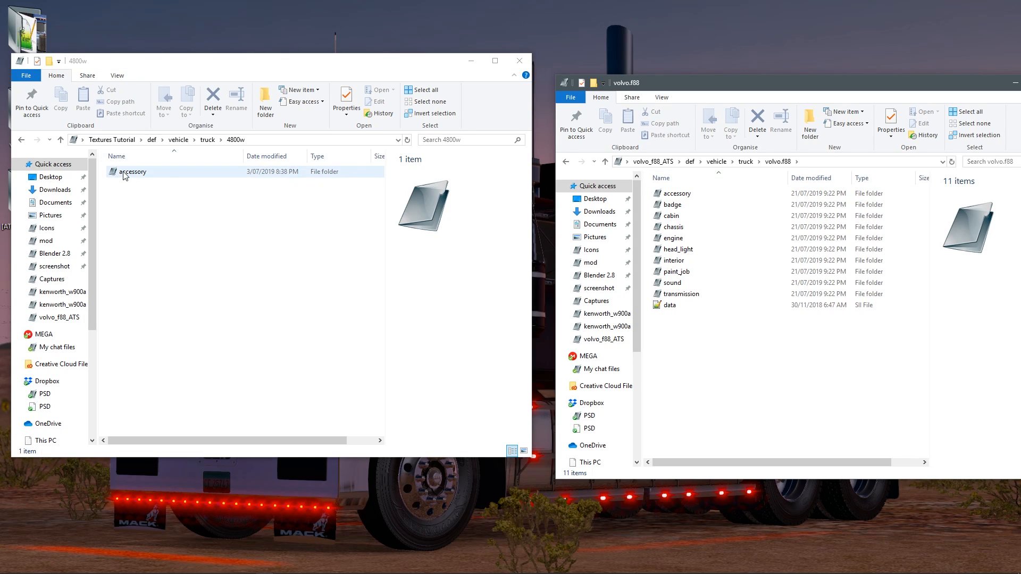
# - Open the accessory folder in both mods, then bumper_ws in the tutorial mod and f_bump in the Volvo mod
pyautogui.click(689, 196)
pyautogui.doubleClick(690, 195)
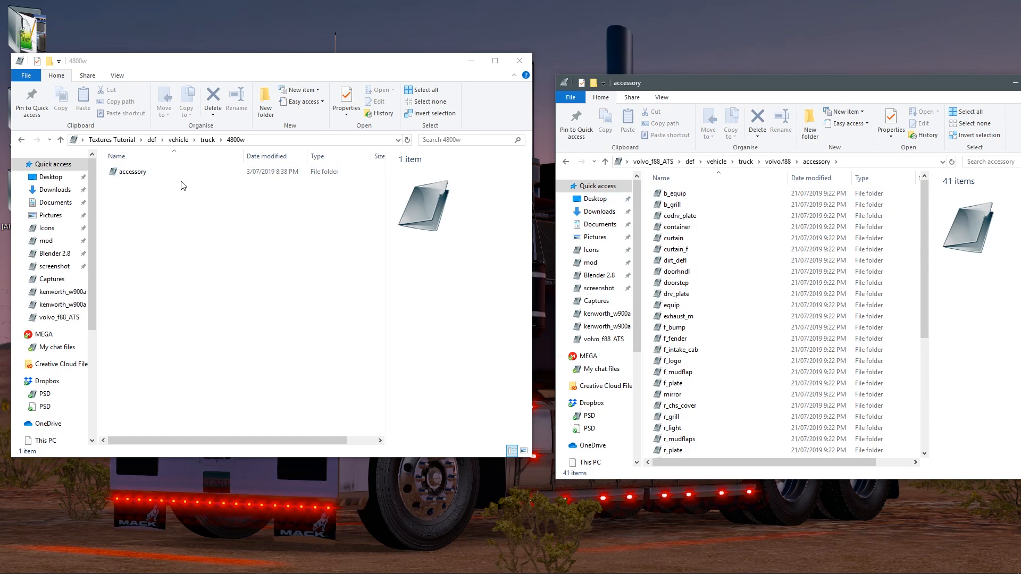
pyautogui.doubleClick(140, 174)
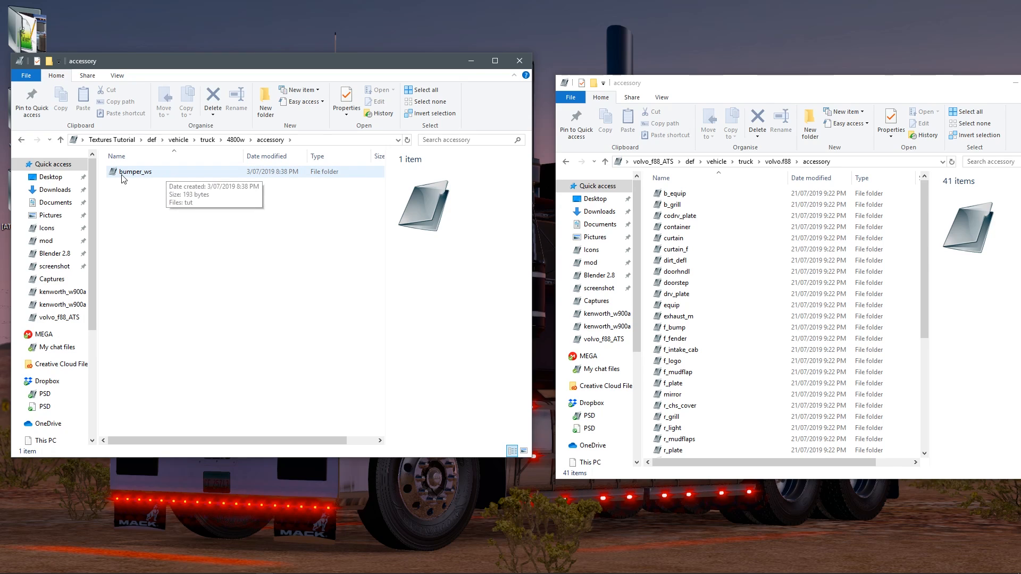
pyautogui.doubleClick(143, 175)
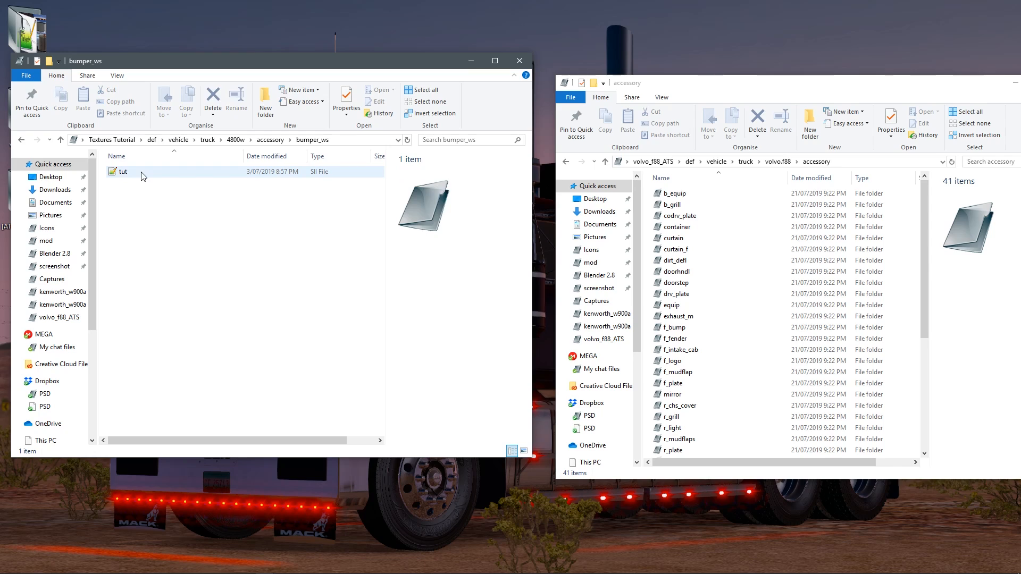
pyautogui.doubleClick(695, 328)
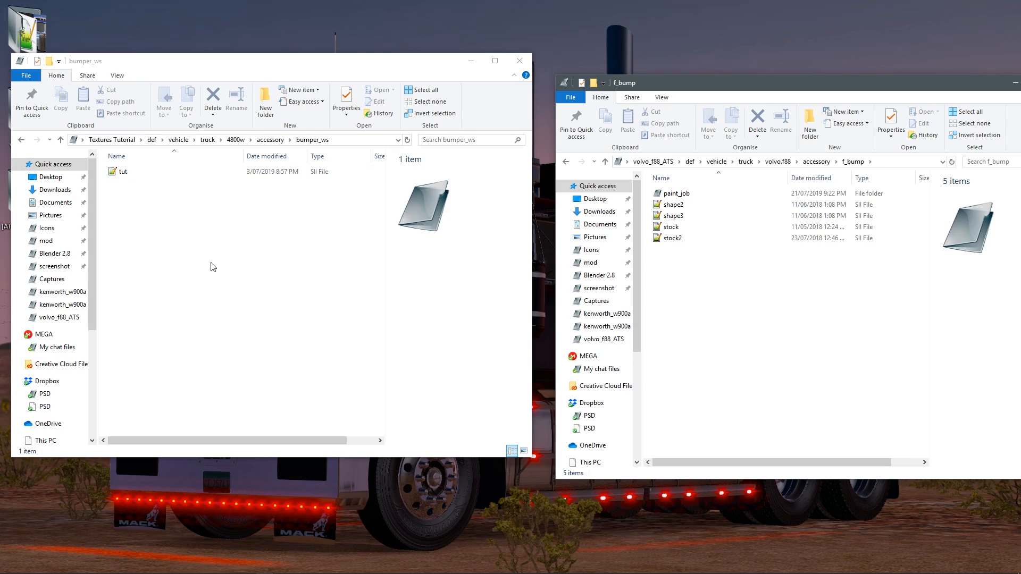
# - Open tut and shape2 in Notepad++ to compare them, return to tut.sii and move the editor clear of the bumper_ws folder window
pyautogui.doubleClick(134, 175)
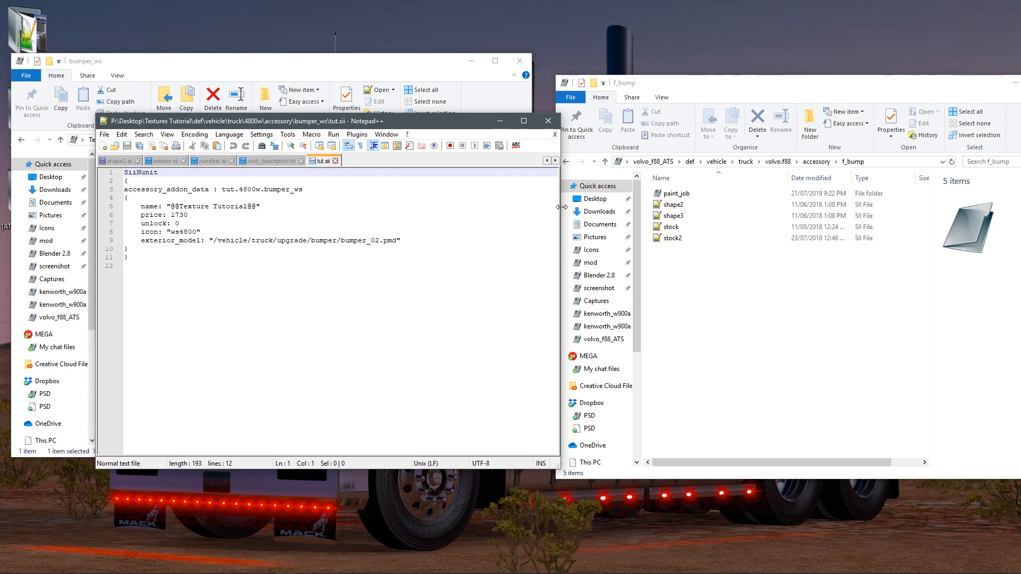
pyautogui.doubleClick(673, 204)
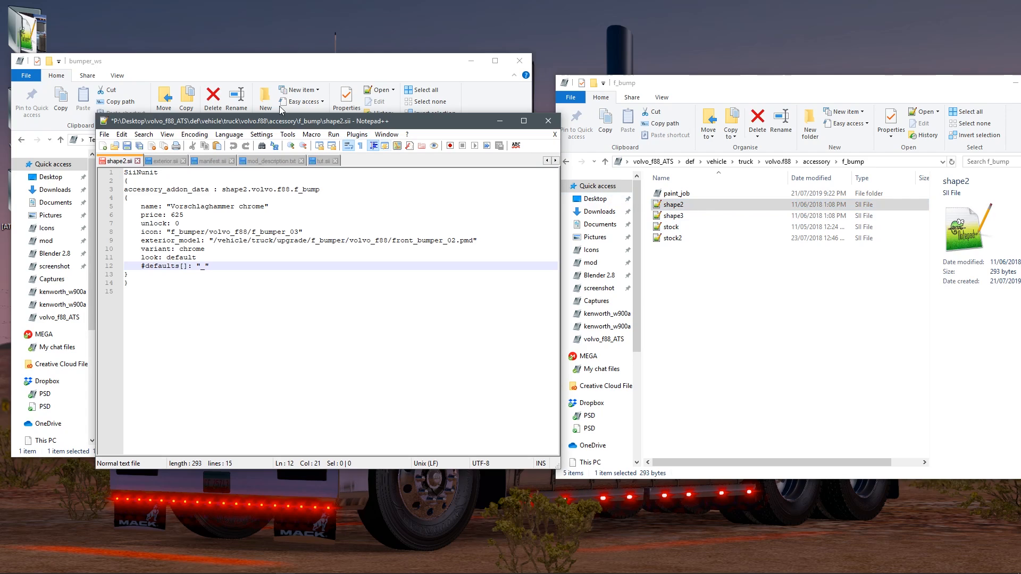
pyautogui.click(326, 162)
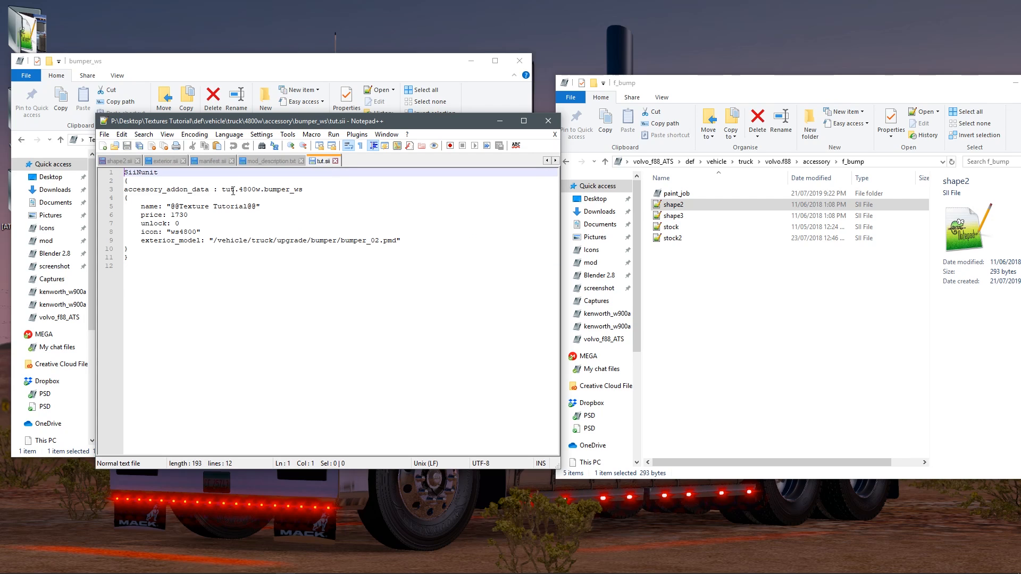
pyautogui.moveTo(300, 127); pyautogui.dragTo(694, 117)
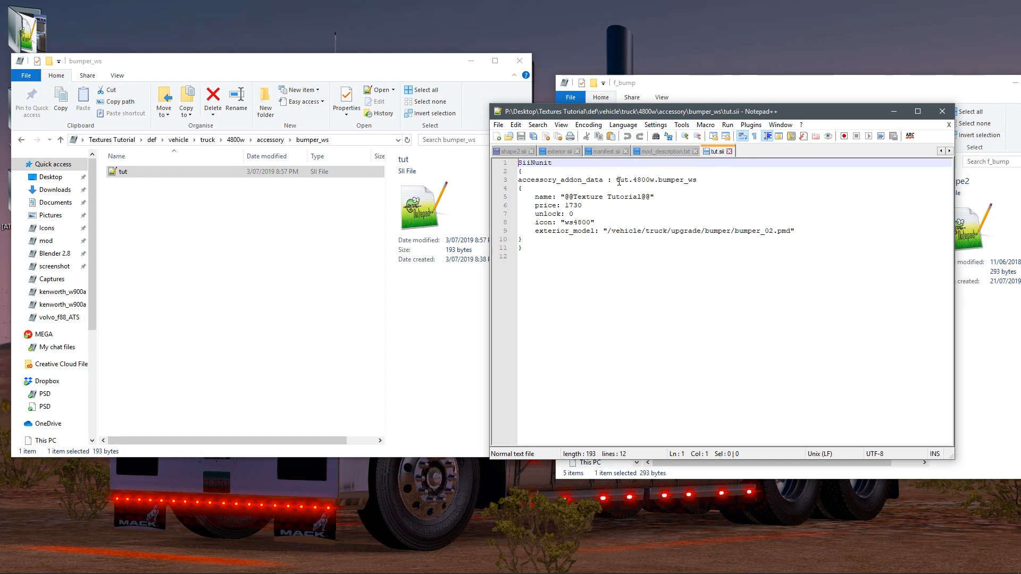
# - Highlight tut, 4800w and bumper_ws in turn on the accessory_addon_data line to match them with the file and folder names
pyautogui.moveTo(629, 180); pyautogui.dragTo(611, 181)
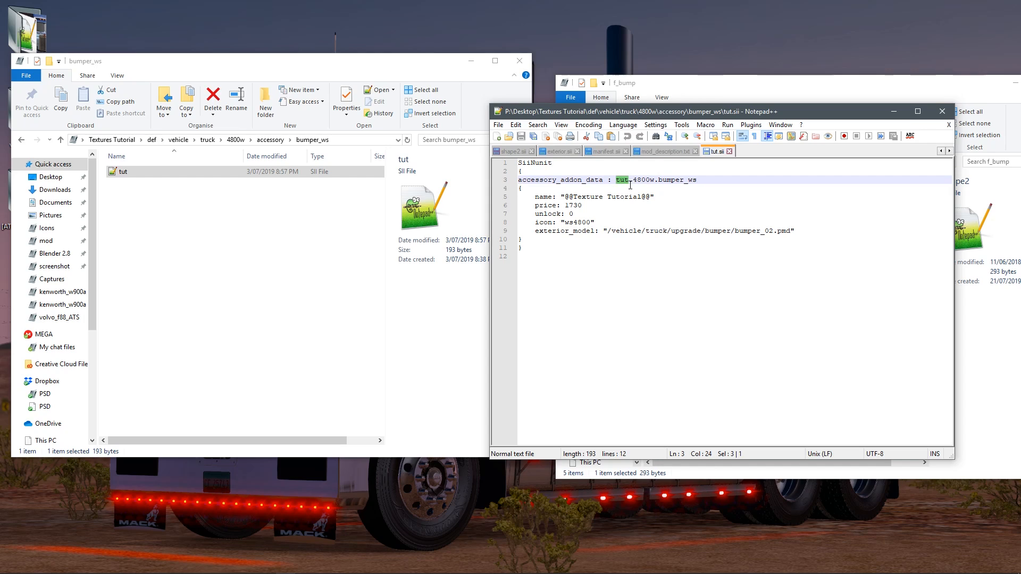
pyautogui.click(630, 182)
pyautogui.moveTo(634, 177); pyautogui.dragTo(656, 182)
pyautogui.click(675, 180)
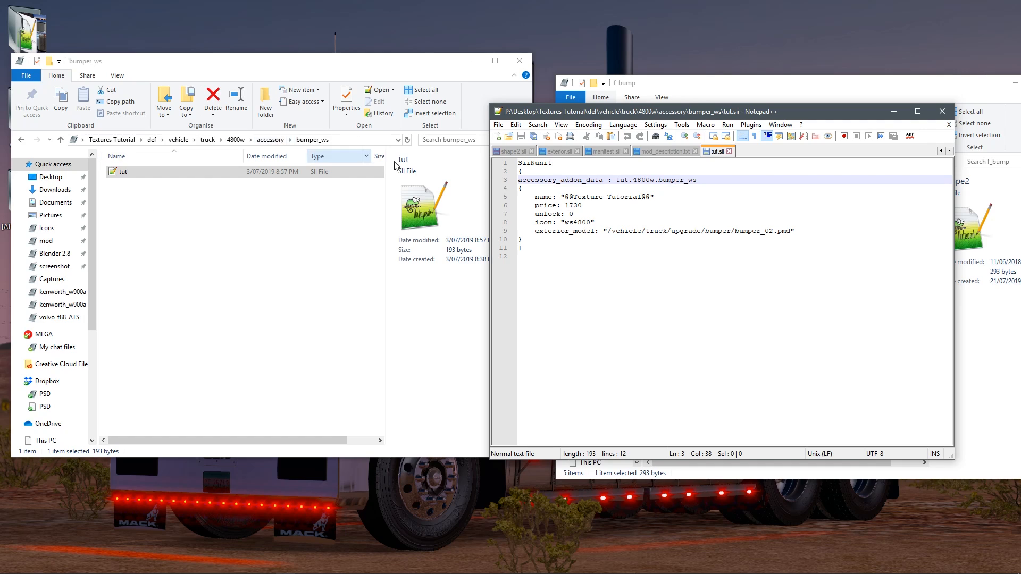
pyautogui.moveTo(659, 181); pyautogui.dragTo(701, 180)
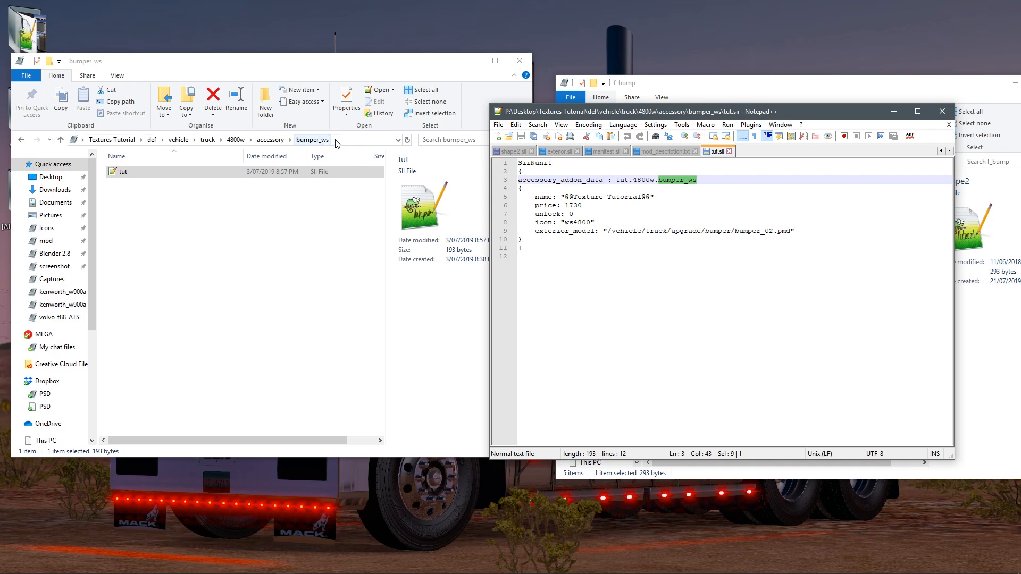
# - Highlight the Texture Tutorial name value in tut.sii and place the cursor in the price line
pyautogui.click(665, 198)
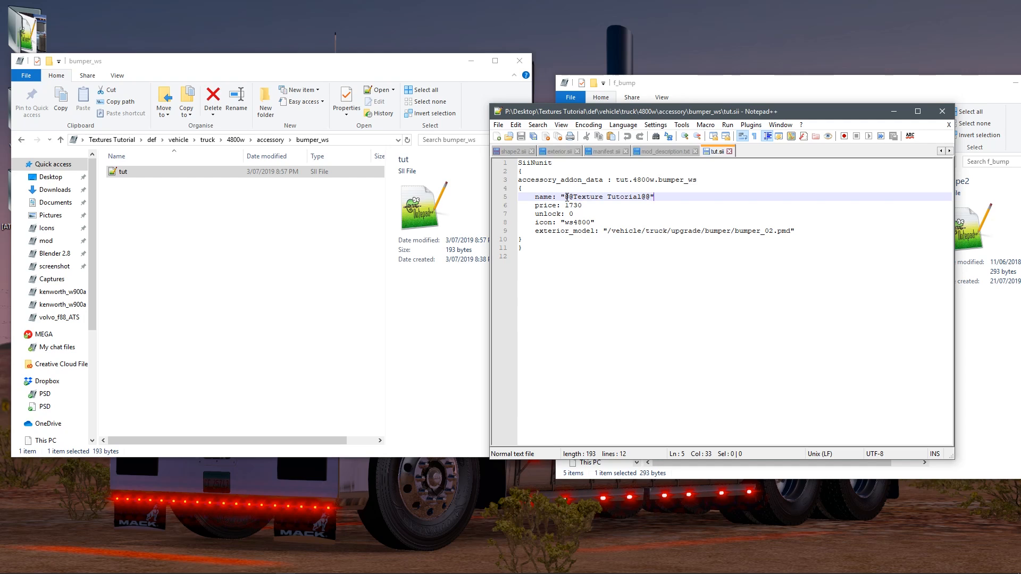
pyautogui.moveTo(567, 197); pyautogui.dragTo(650, 197)
pyautogui.click(573, 205)
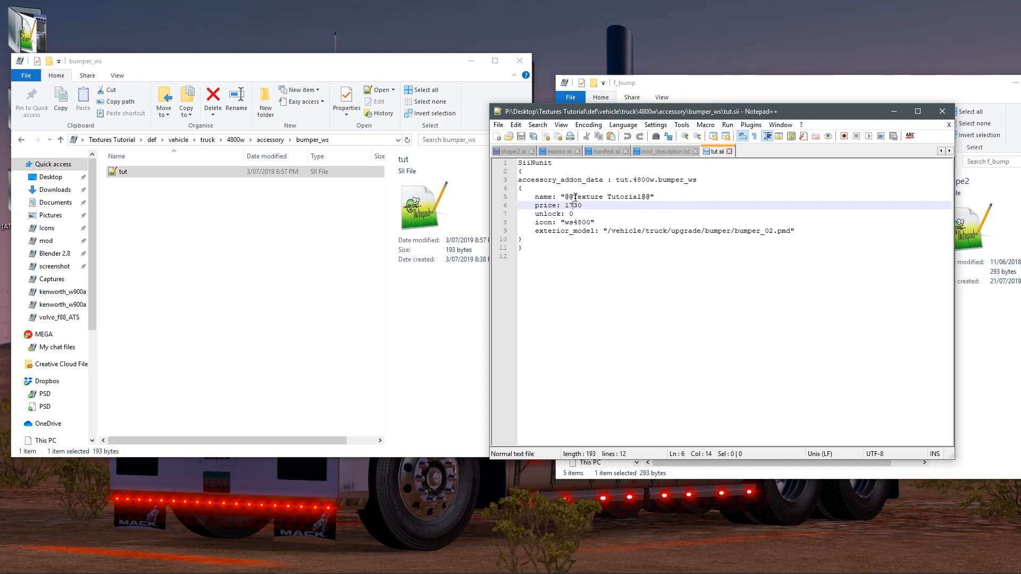
# - Highlight the @@ markers on both sides of the Texture Tutorial name value in tut.sii
pyautogui.click(575, 197)
pyautogui.moveTo(572, 196); pyautogui.dragTo(566, 197)
pyautogui.click(569, 197)
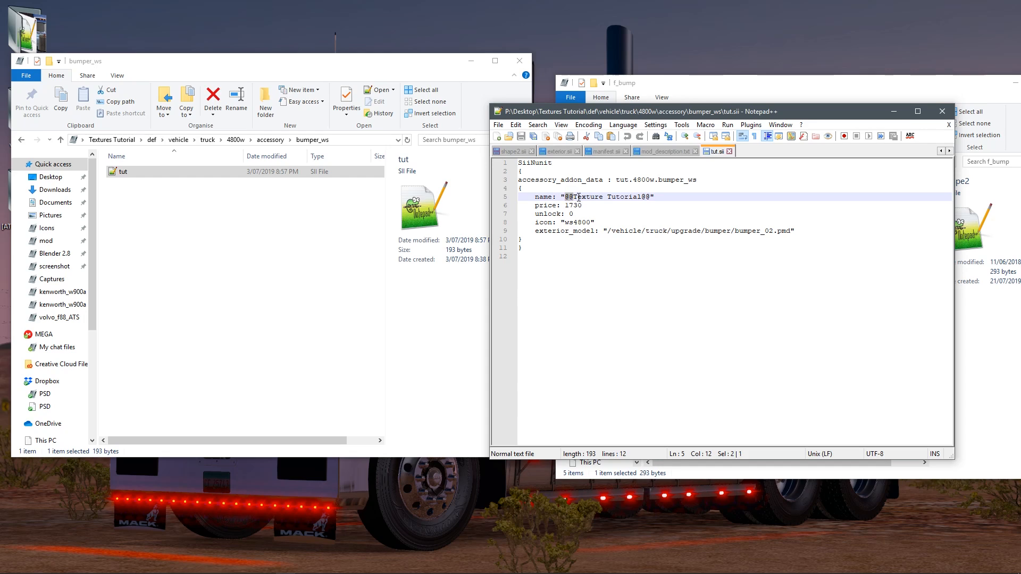
pyautogui.moveTo(642, 196); pyautogui.dragTo(649, 197)
pyautogui.click(580, 197)
pyautogui.moveTo(578, 197); pyautogui.dragTo(574, 197)
pyautogui.click(586, 196)
pyautogui.moveTo(574, 196); pyautogui.dragTo(567, 197)
pyautogui.click(587, 196)
# - Go through the price and unlock lines in tut.sii and highlight the ws4800 icon value
pyautogui.moveTo(582, 205)
pyautogui.mouseDown()
pyautogui.moveTo(563, 205)
pyautogui.moveTo(572, 206)
pyautogui.mouseUp()
pyautogui.click(583, 205)
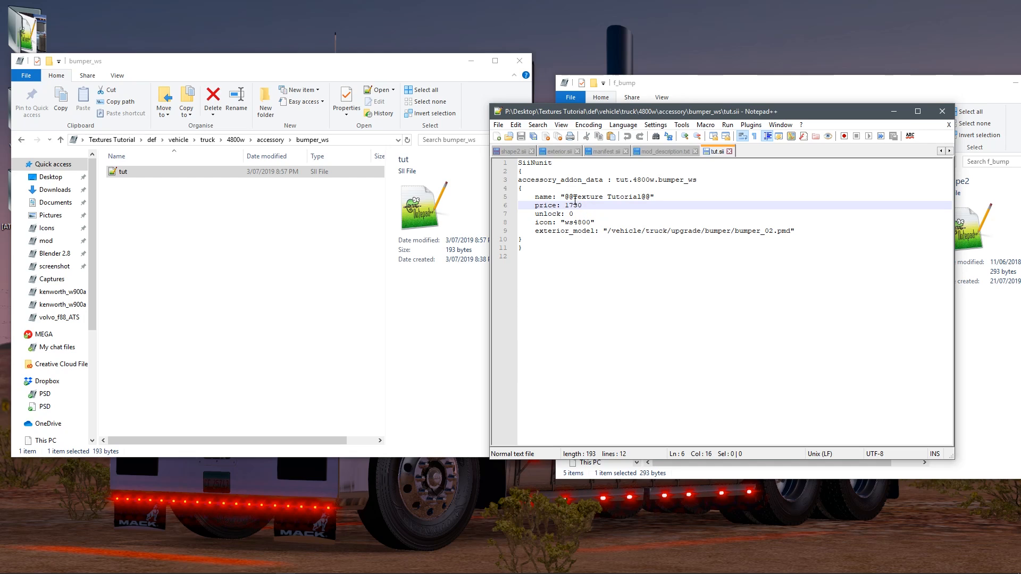
pyautogui.click(573, 214)
pyautogui.moveTo(573, 214); pyautogui.dragTo(564, 224)
pyautogui.click(590, 223)
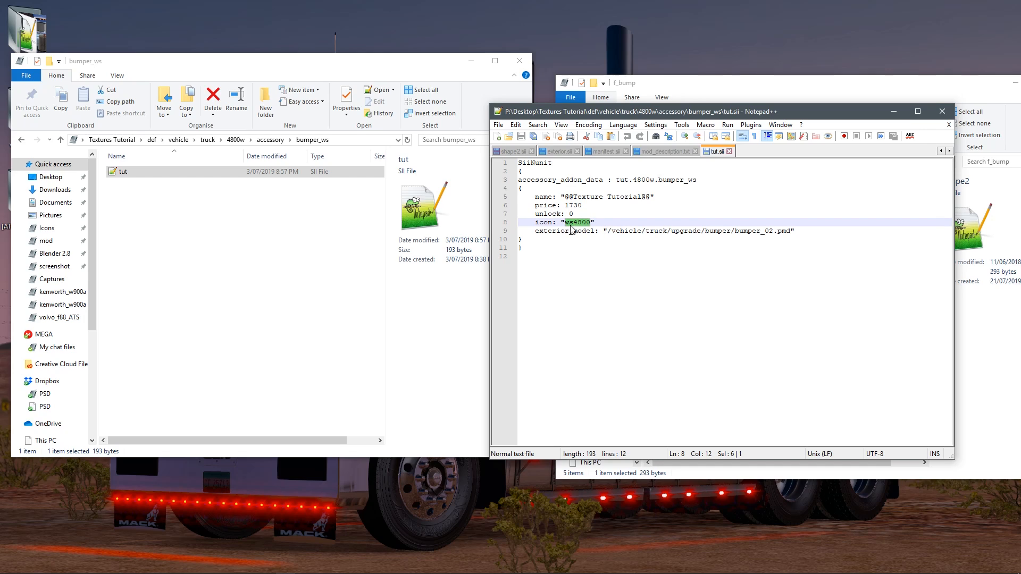
pyautogui.click(594, 223)
# - Highlight the exterior_model path in tut.sii and follow it from its leading slash to the bumper_02.pmd file name
pyautogui.moveTo(607, 230); pyautogui.dragTo(809, 230)
pyautogui.click(809, 230)
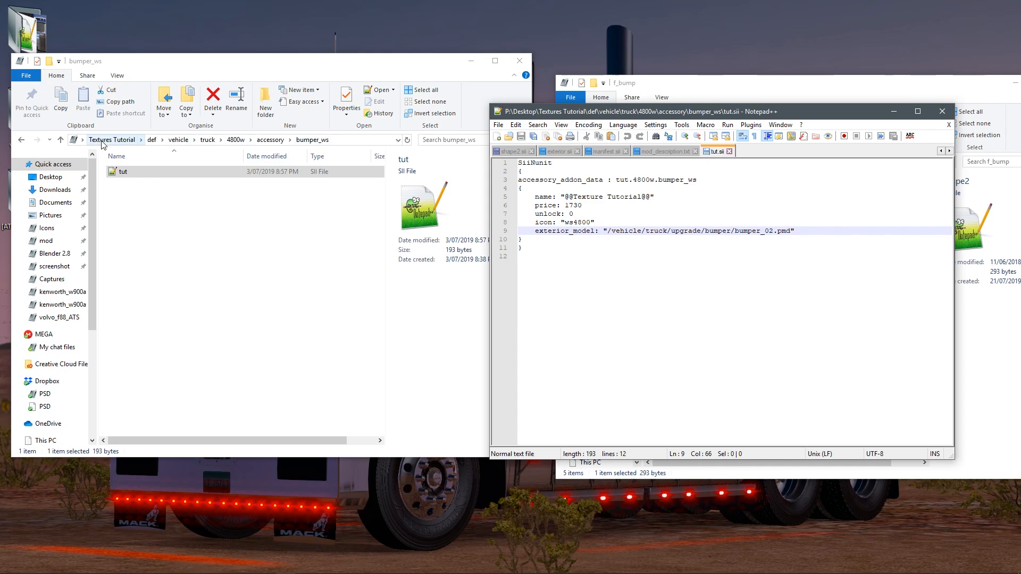
pyautogui.moveTo(609, 231); pyautogui.dragTo(611, 231)
pyautogui.click(609, 231)
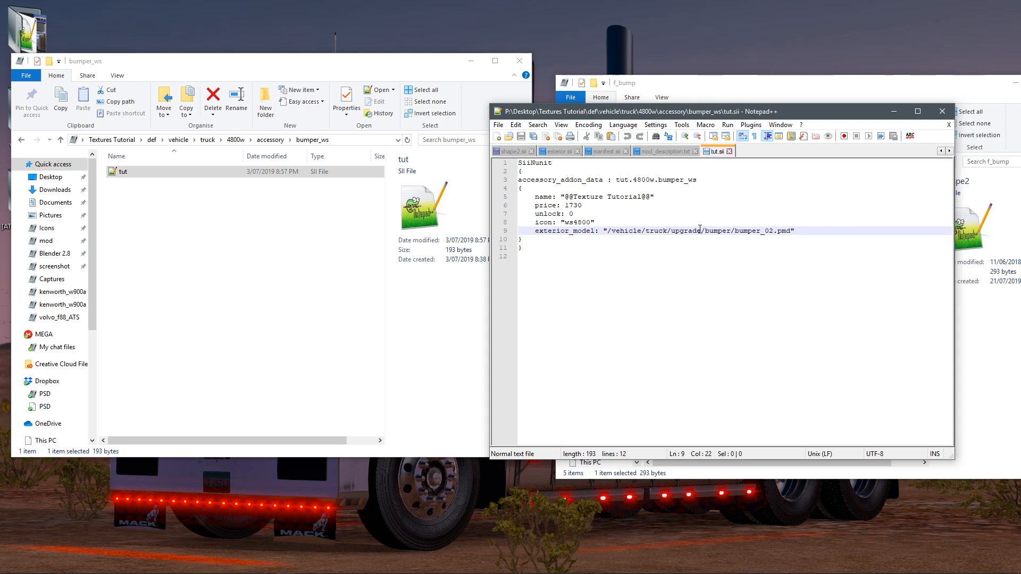
pyautogui.click(731, 232)
# - Follow the exterior_model path from the Textures Tutorial root through vehicle, truck, upgrade and bumper, and select the bumper_02 PMD file
pyautogui.click(117, 140)
pyautogui.doubleClick(129, 183)
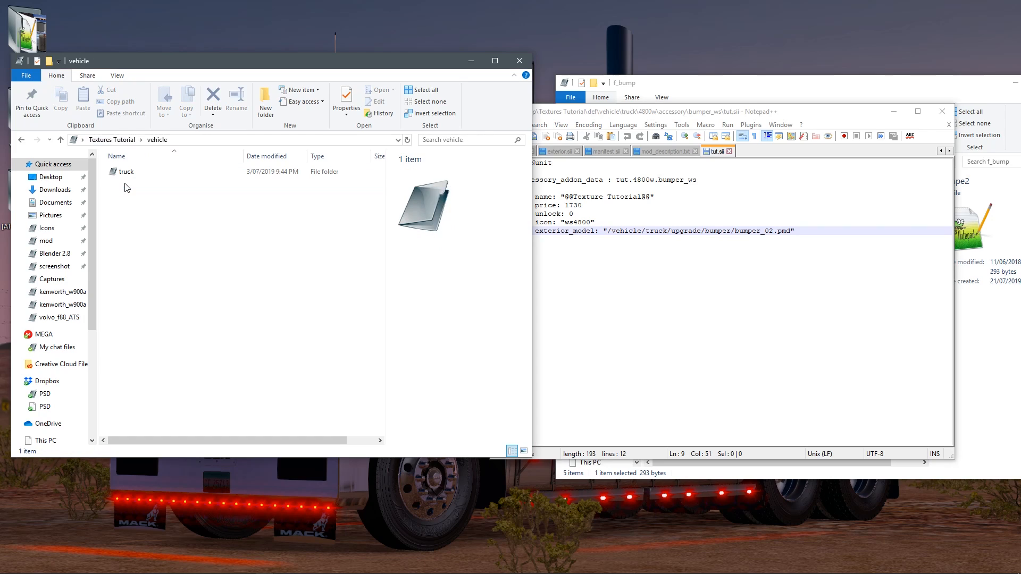
pyautogui.doubleClick(130, 173)
pyautogui.doubleClick(137, 182)
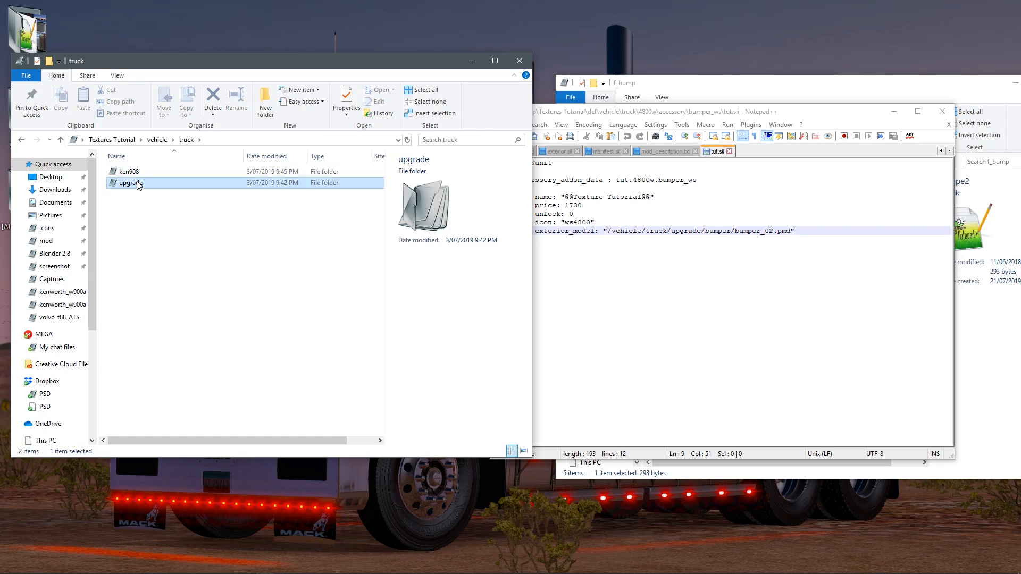
pyautogui.doubleClick(137, 183)
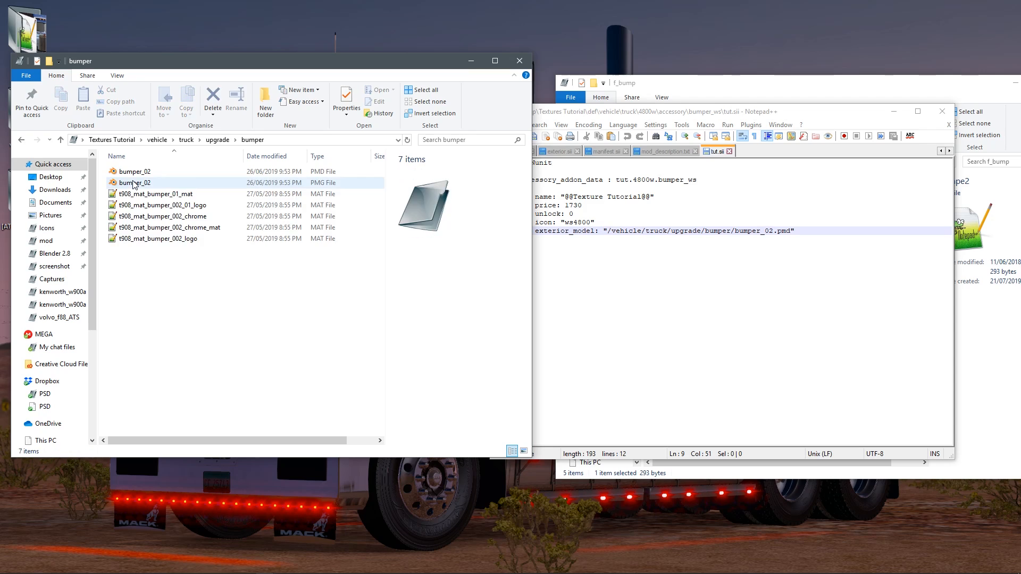
pyautogui.click(144, 175)
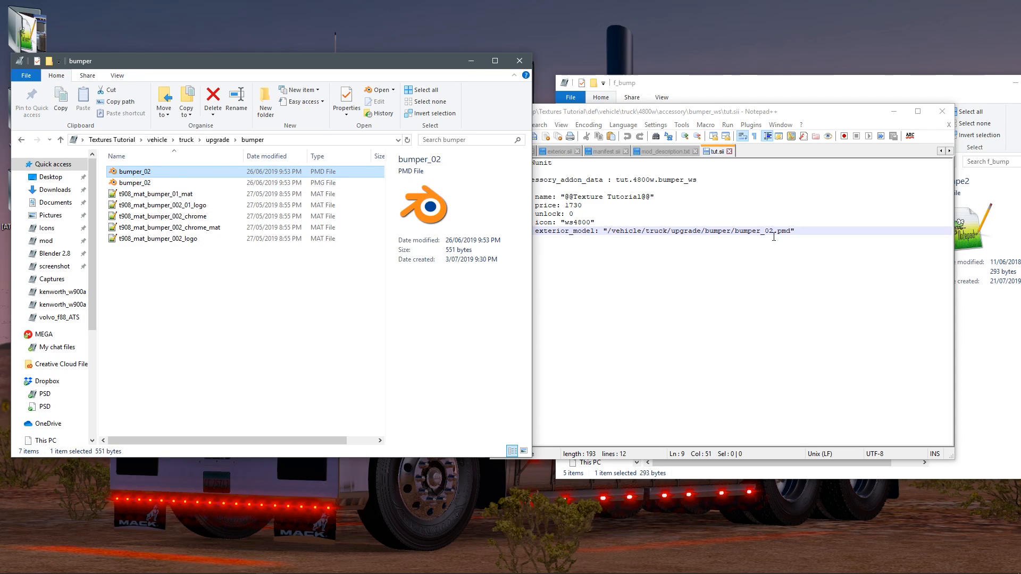
# - Review tut and bumper_ws on the accessory_addon_data line of tut.sii, and highlight the whole quoted exterior_model path
pyautogui.click(618, 182)
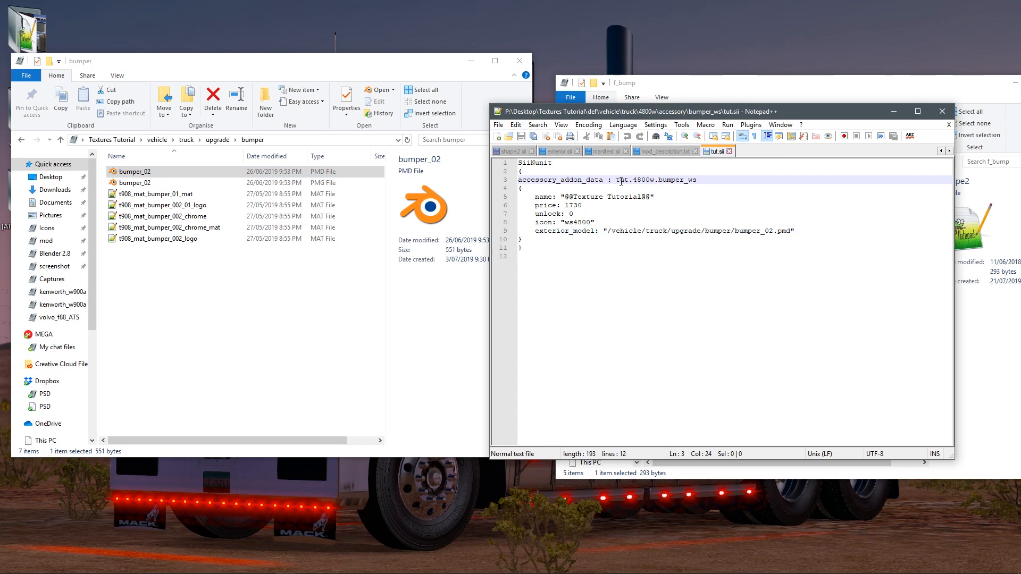
pyautogui.click(623, 182)
pyautogui.click(699, 181)
pyautogui.moveTo(700, 182); pyautogui.dragTo(658, 182)
pyautogui.click(675, 182)
pyautogui.moveTo(602, 234); pyautogui.dragTo(796, 235)
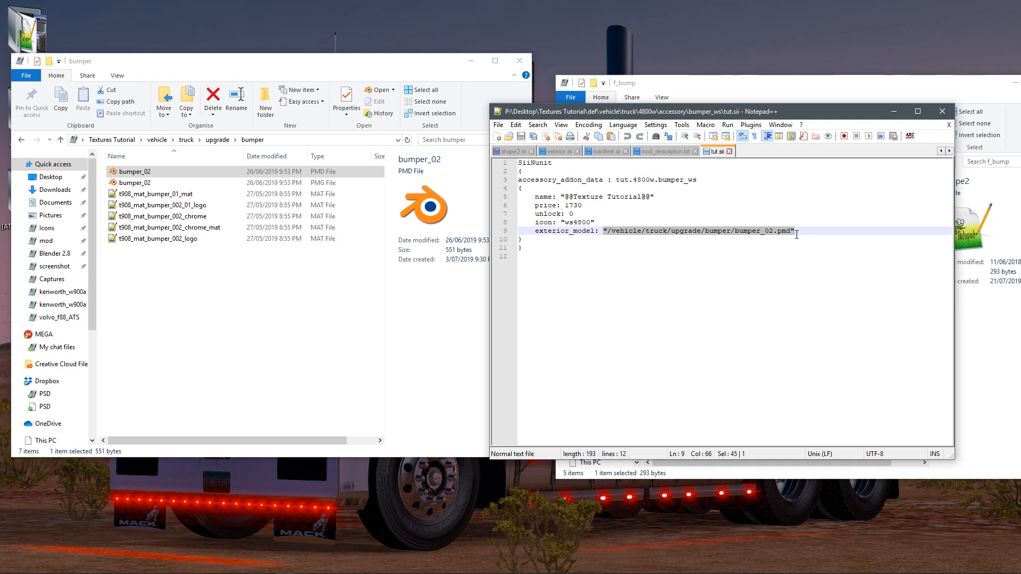
pyautogui.click(779, 232)
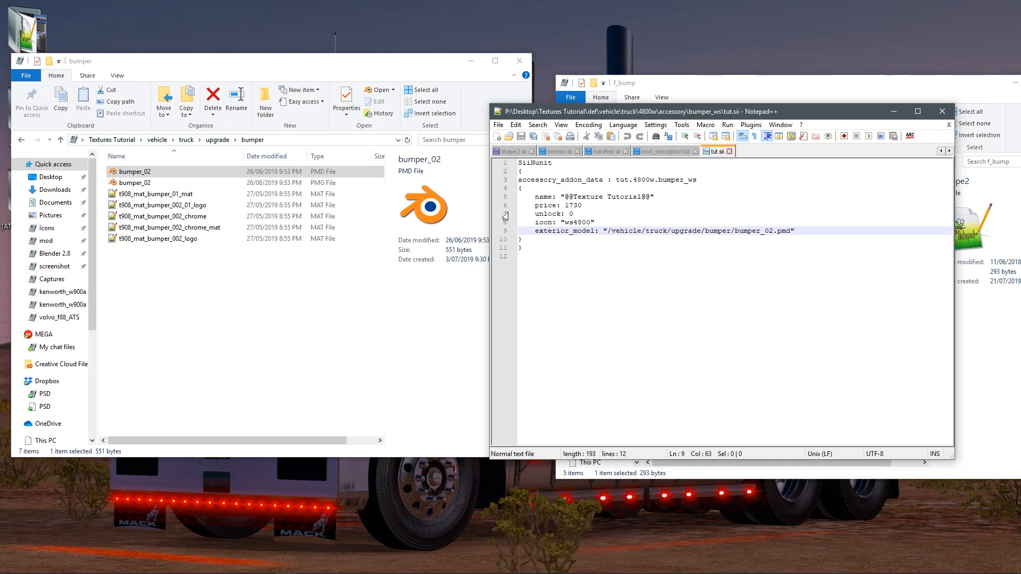
# - Compare the exterior_model path's bumper_02.pmd ending with the bumper_02 PMD file in the bumper folder
pyautogui.click(765, 231)
pyautogui.click(684, 231)
pyautogui.click(819, 232)
pyautogui.click(194, 172)
pyautogui.click(884, 252)
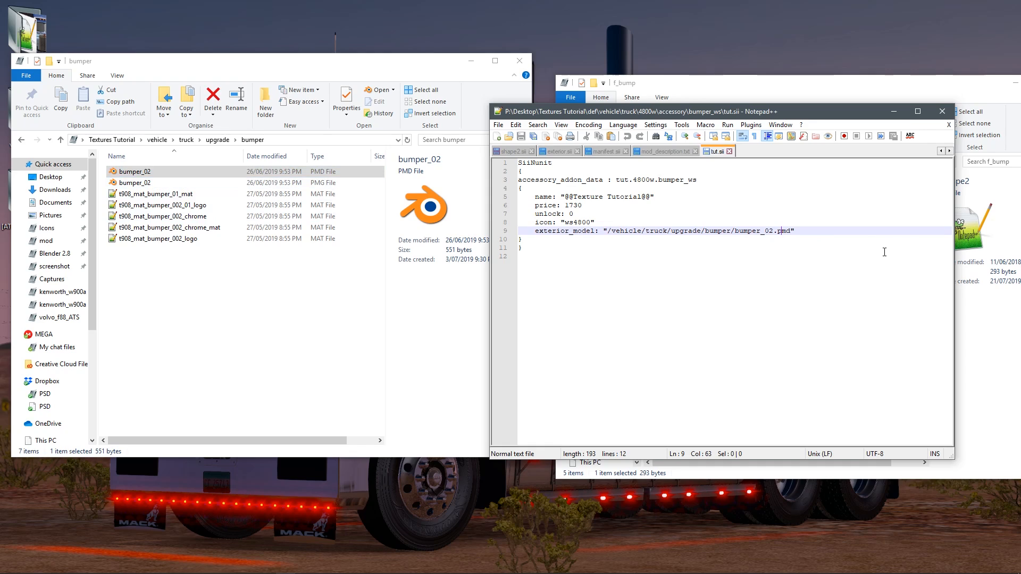
pyautogui.click(785, 233)
# - View mod_description.txt, return to tut.sii, and point out its icon and exterior_model lines
pyautogui.click(659, 150)
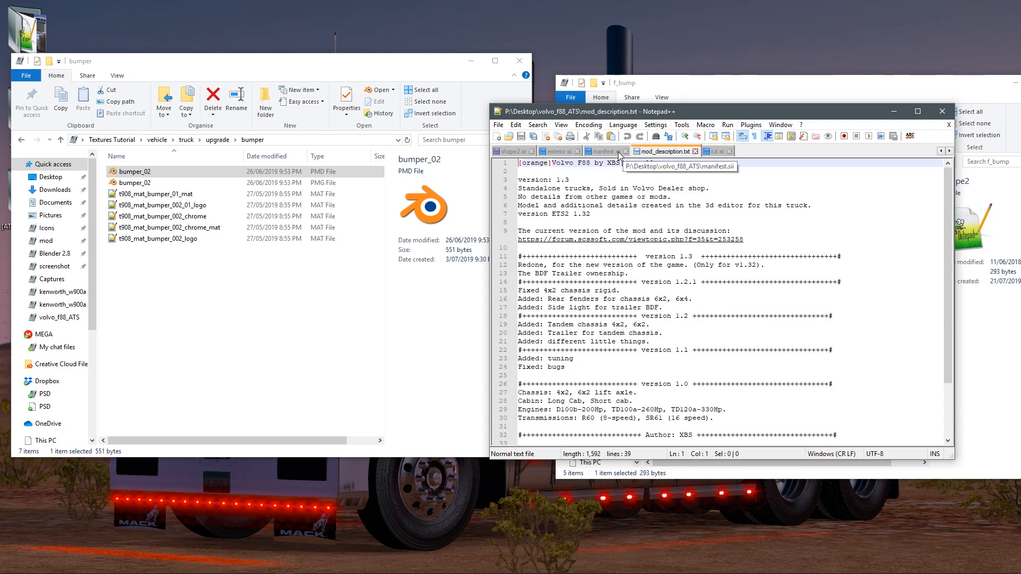
pyautogui.click(712, 152)
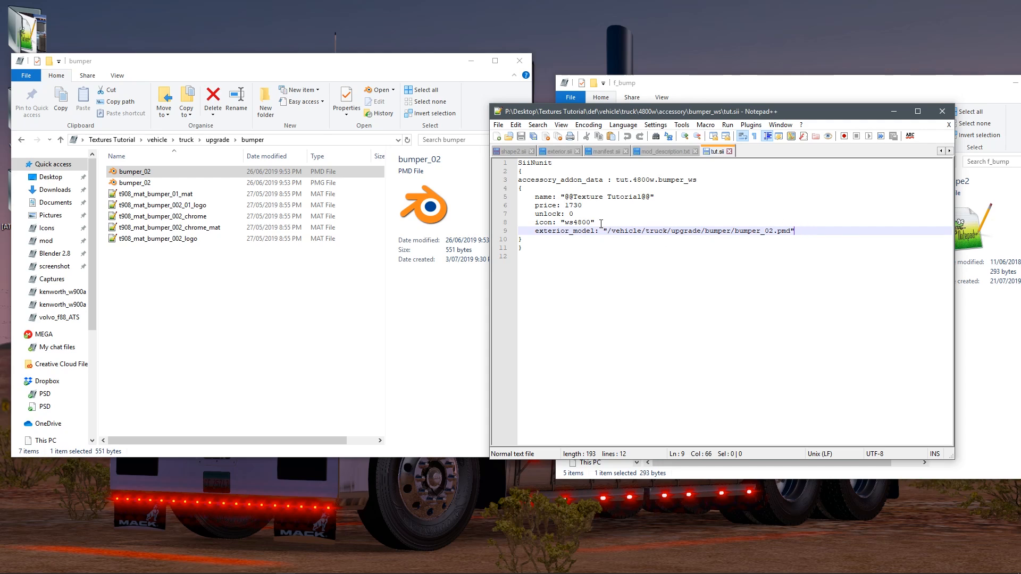
pyautogui.moveTo(556, 222); pyautogui.dragTo(564, 234)
pyautogui.click(573, 234)
pyautogui.click(799, 229)
# - Close the bumper and f_bump folder windows and move the editor clear of them, keeping tut.sii open
pyautogui.moveTo(357, 53); pyautogui.dragTo(358, 55)
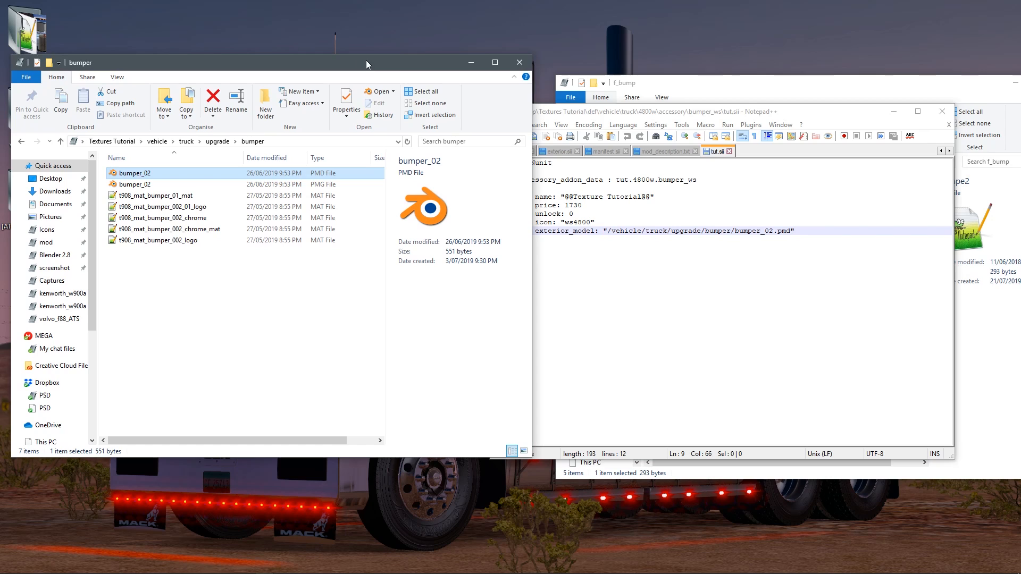
pyautogui.click(512, 63)
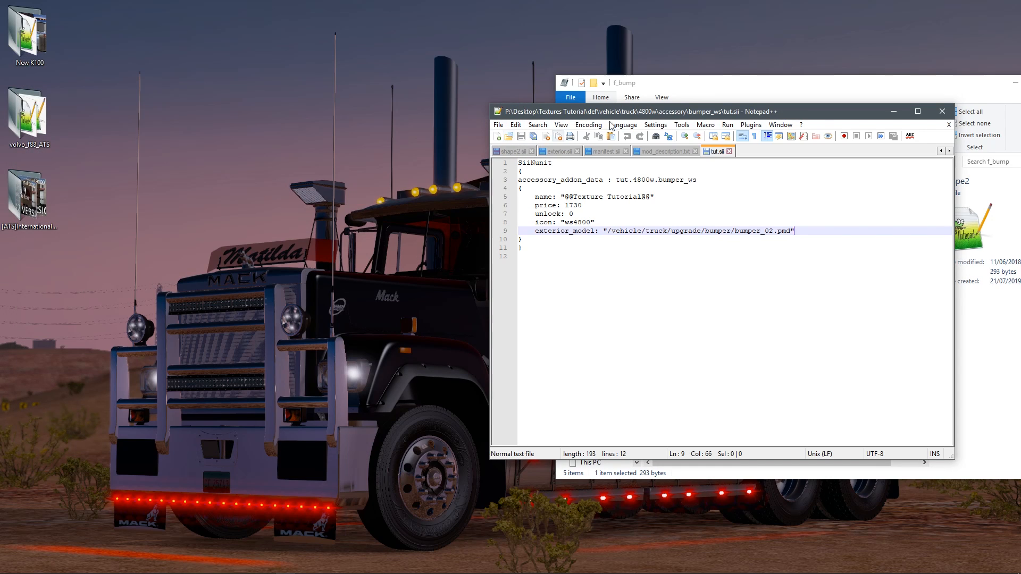
pyautogui.moveTo(813, 118); pyautogui.dragTo(409, 21)
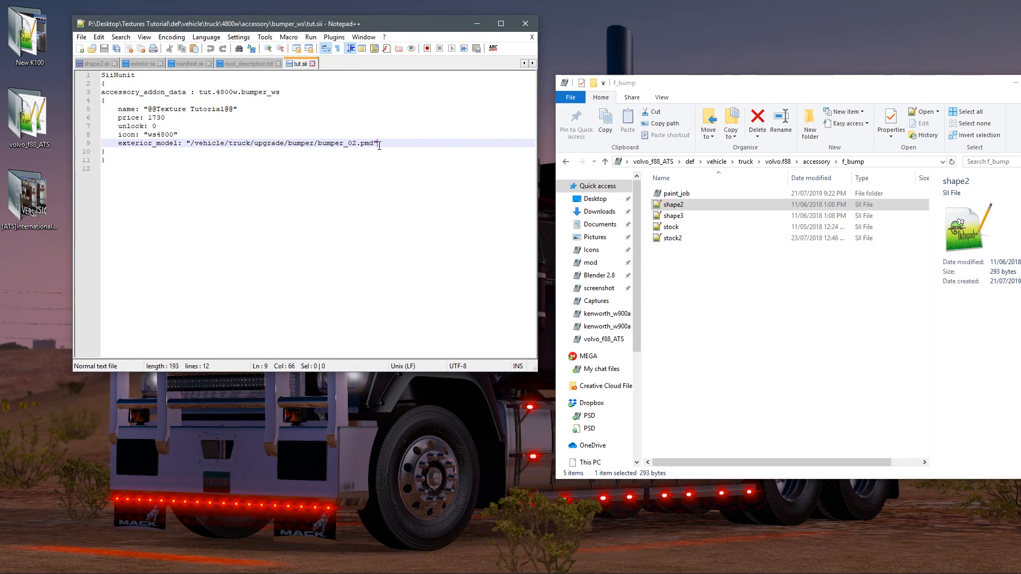
pyautogui.moveTo(376, 144); pyautogui.dragTo(179, 143)
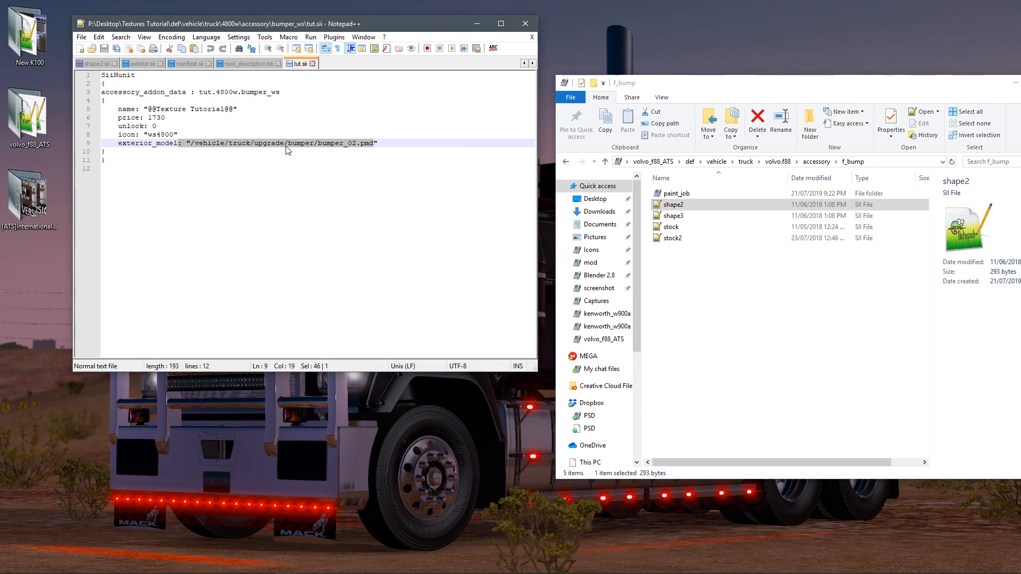
pyautogui.click(286, 145)
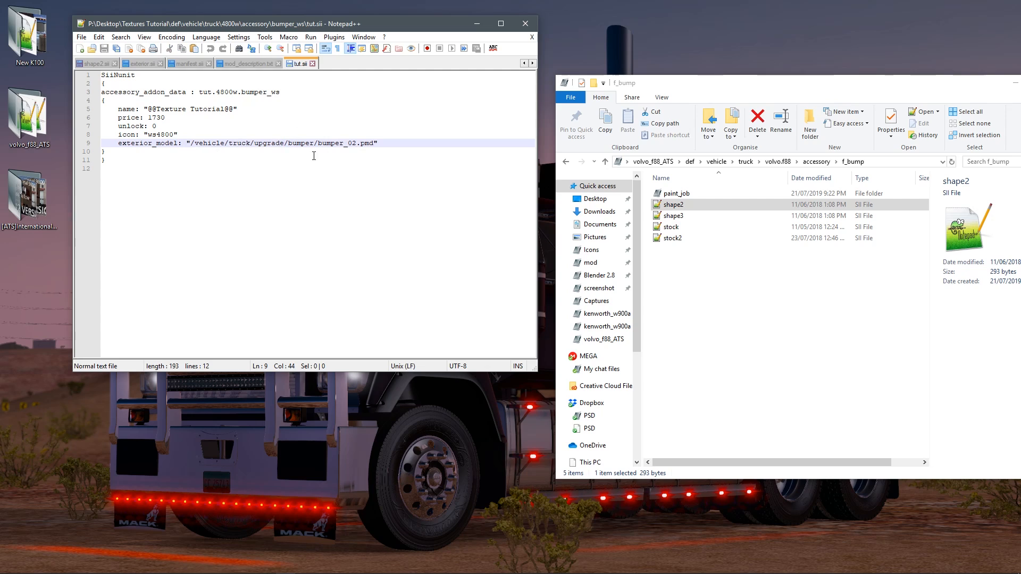
pyautogui.moveTo(817, 79); pyautogui.dragTo(577, 114)
pyautogui.click(822, 118)
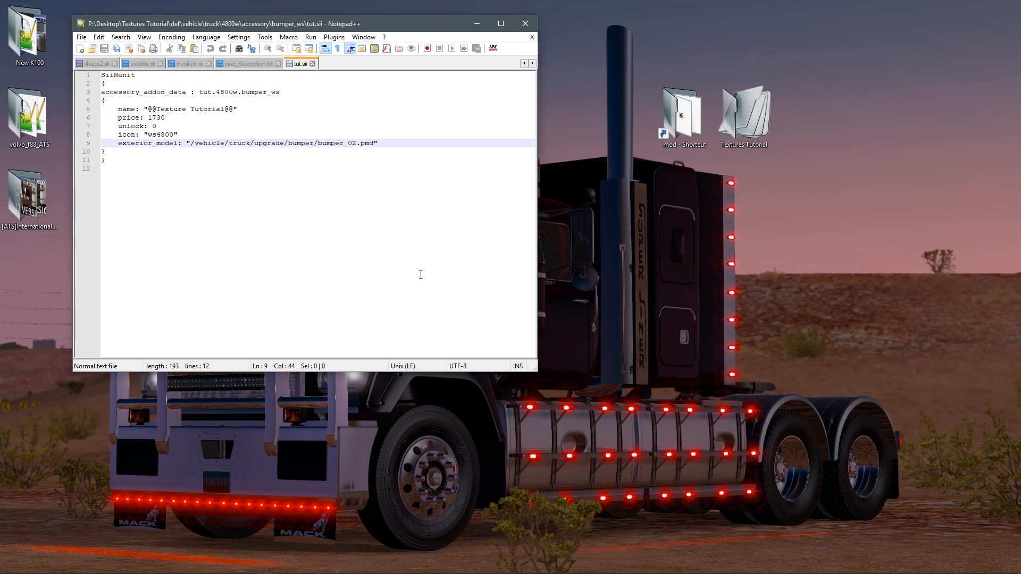
# - Highlight the exterior_model path and its closing quotation mark in tut.sii, and close the editor
pyautogui.moveTo(374, 146); pyautogui.dragTo(192, 145)
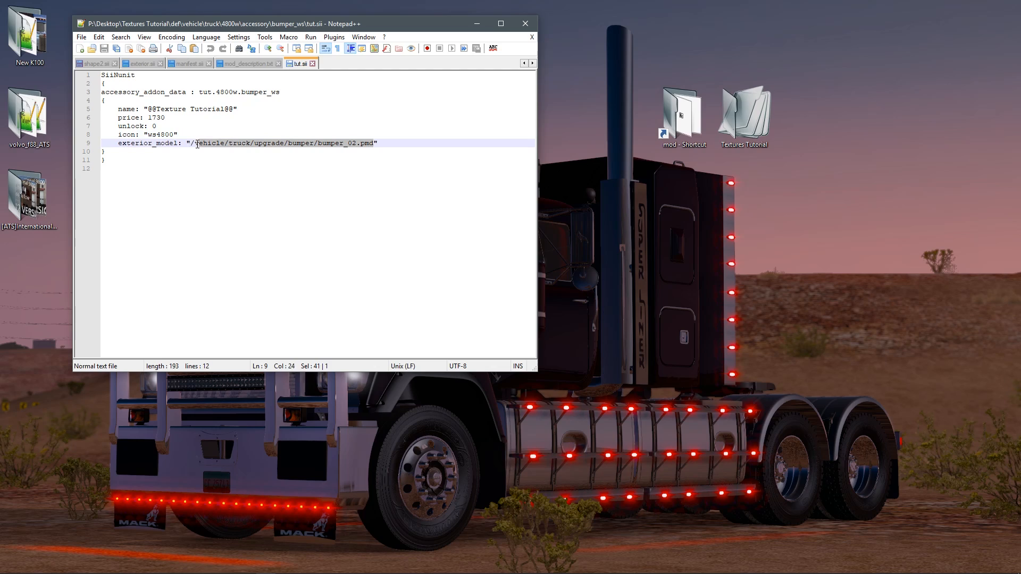
pyautogui.click(373, 143)
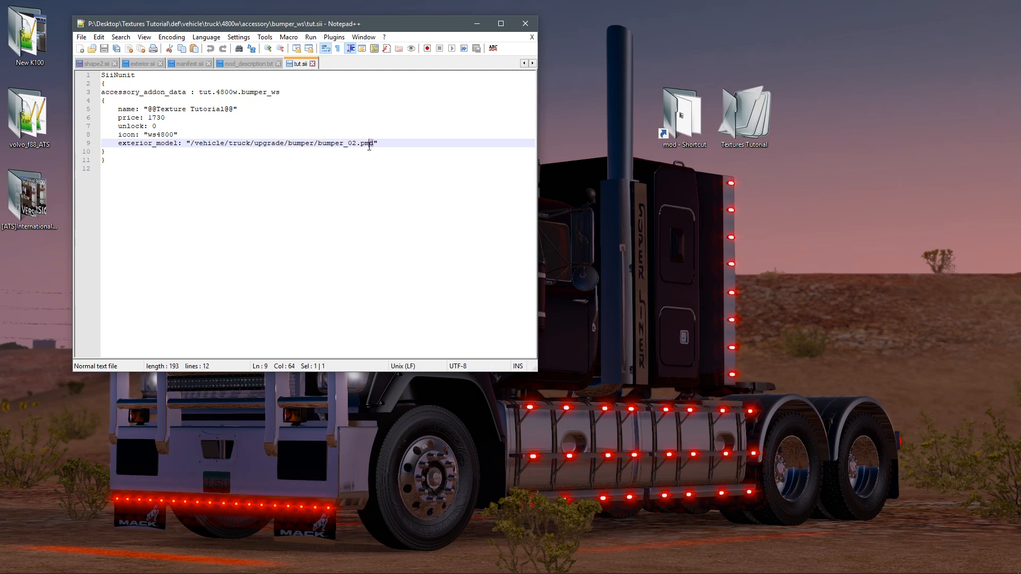
pyautogui.moveTo(375, 144); pyautogui.dragTo(190, 144)
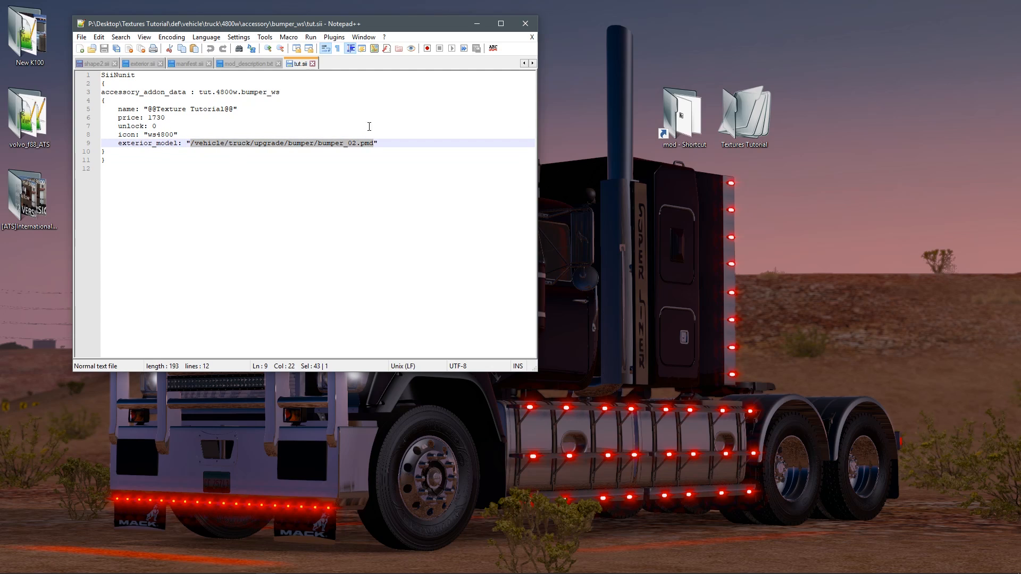
pyautogui.moveTo(379, 144); pyautogui.dragTo(374, 145)
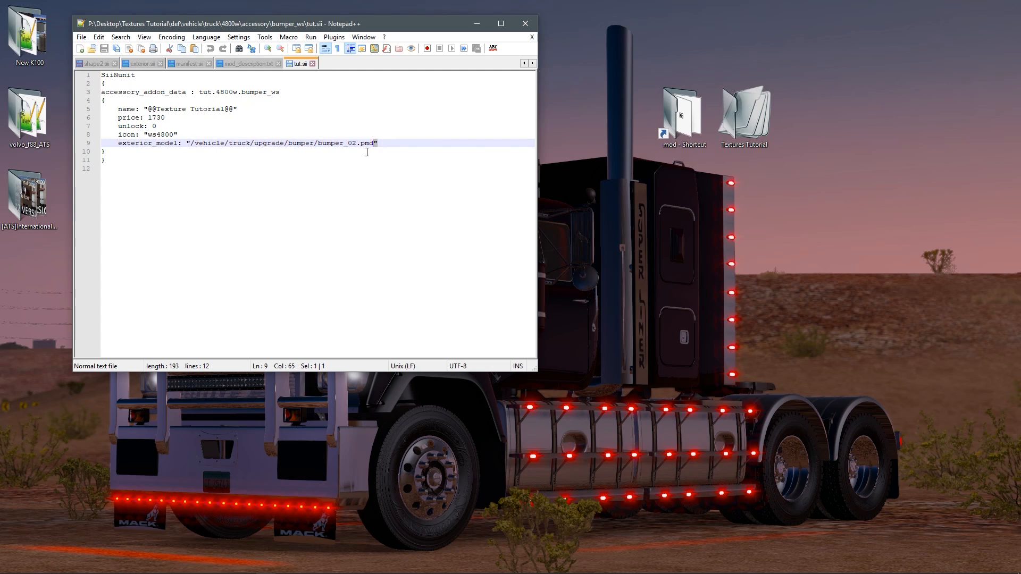
pyautogui.click(398, 144)
pyautogui.click(524, 24)
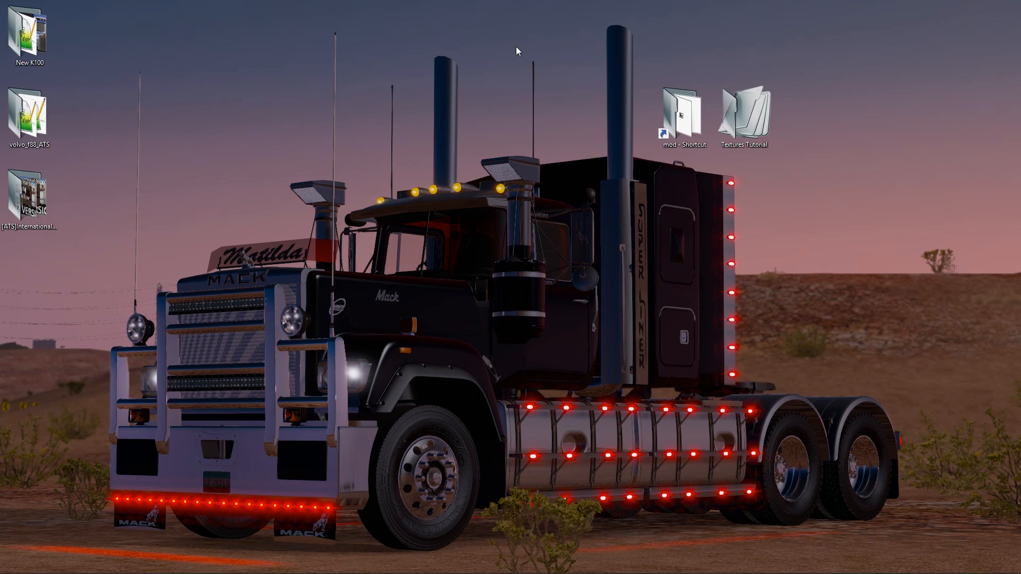
# - Switch to American Truck Simulator, continue the game with the selected profile, and filter the developer console to Errors & Warnings
pyautogui.moveTo(228, 565)
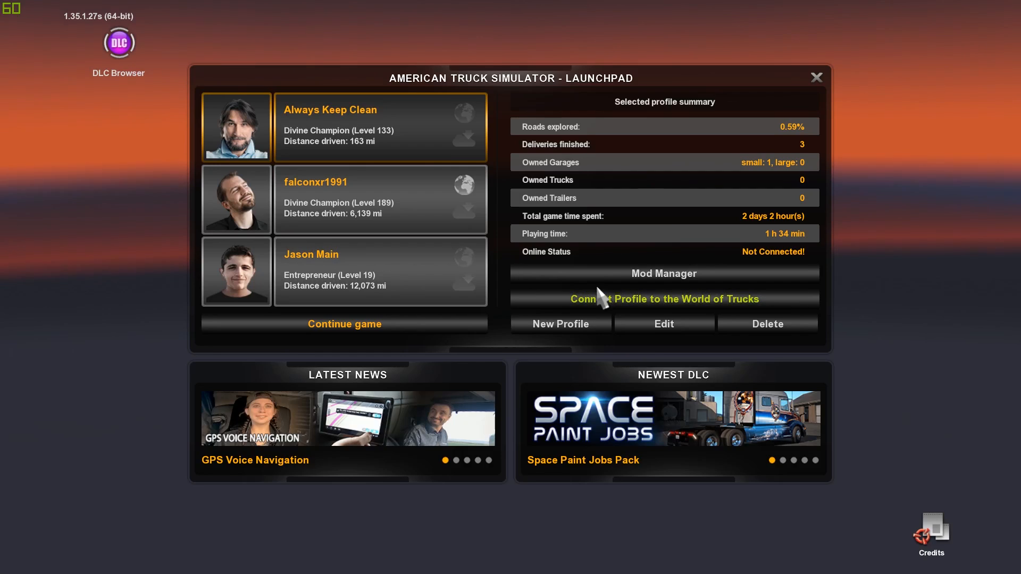
pyautogui.click(374, 331)
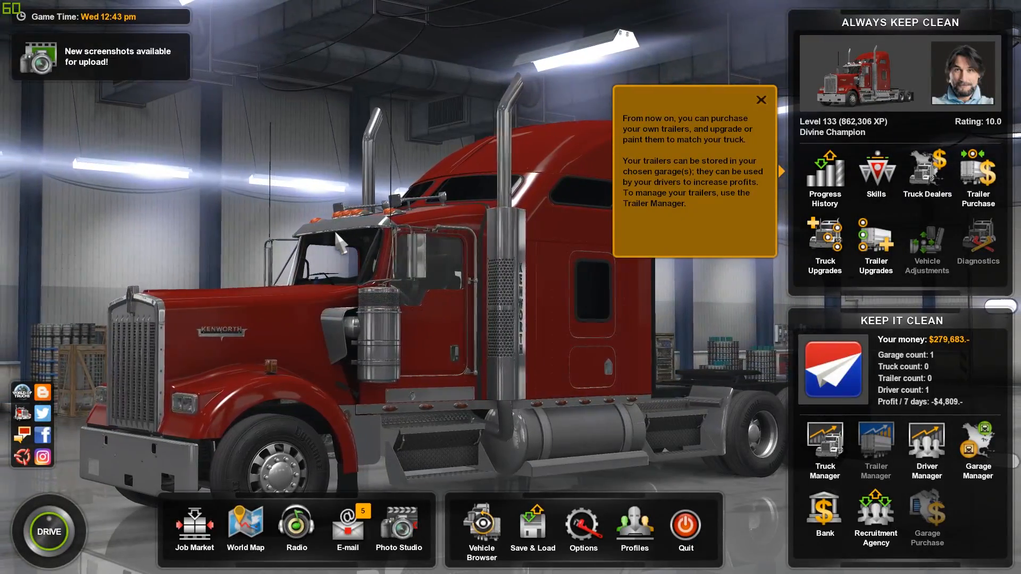
pyautogui.press('`')
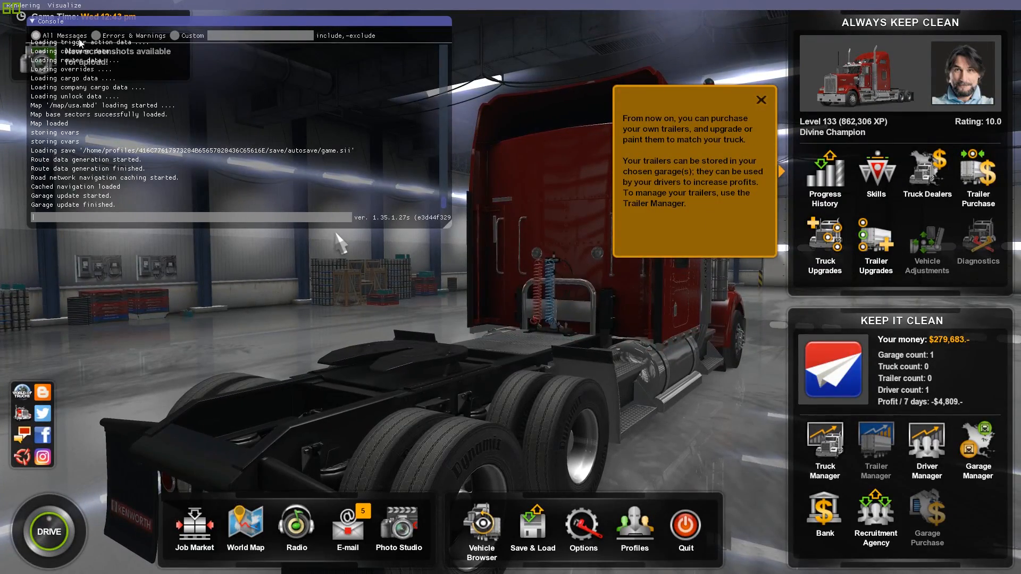
pyautogui.moveTo(150, 18); pyautogui.dragTo(222, 133)
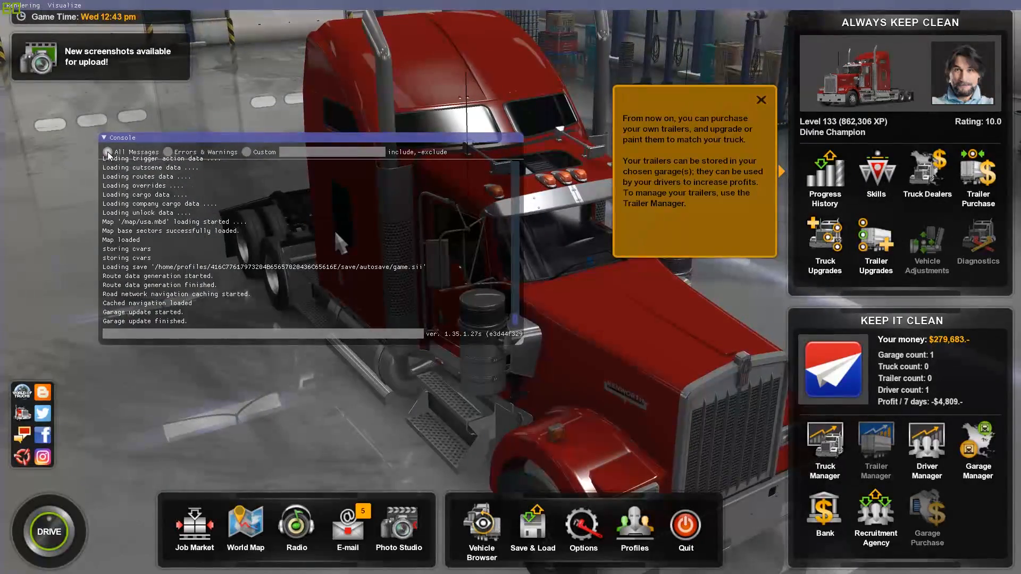
pyautogui.click(168, 153)
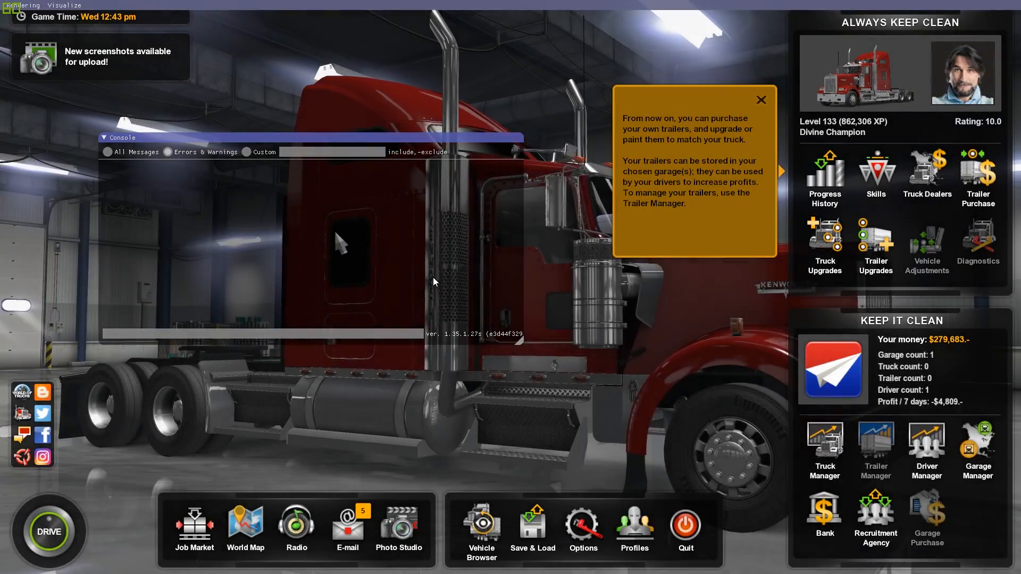
pyautogui.press('`')
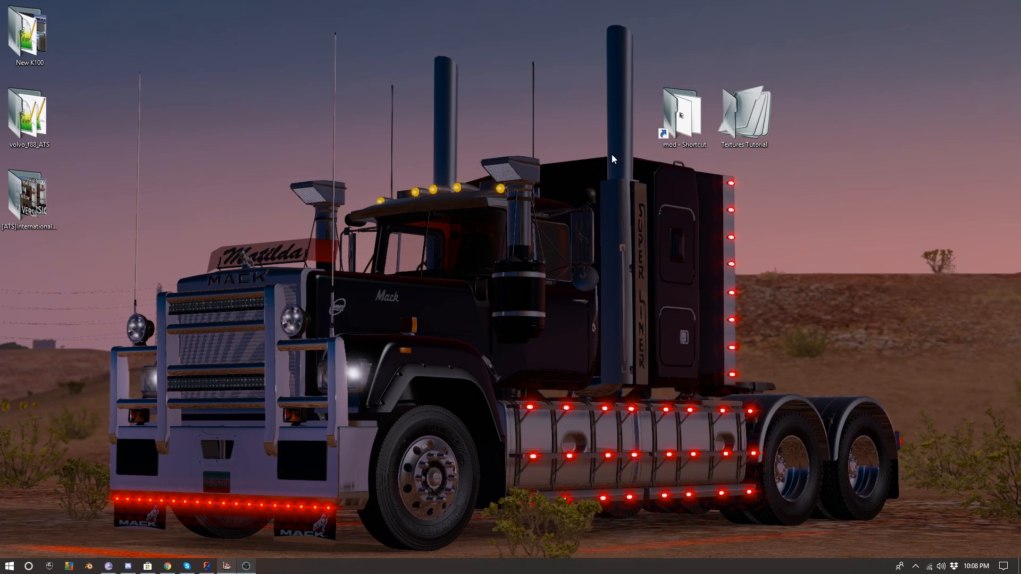
# - Open game.log from the American Truck Simulator documents folder and go to the end of the log
pyautogui.doubleClick(670, 122)
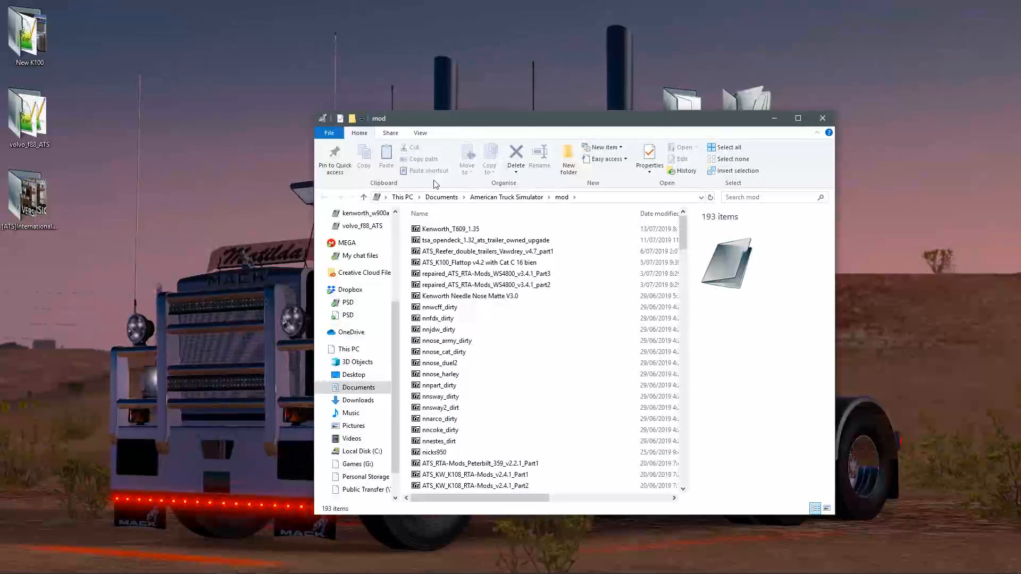
pyautogui.click(505, 196)
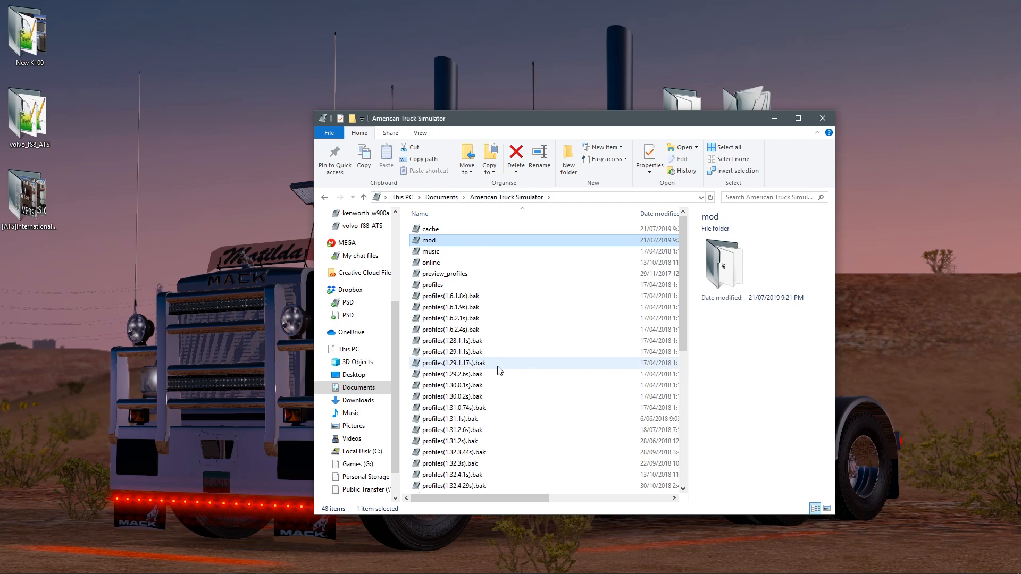
pyautogui.scroll(-8, 499, 370)
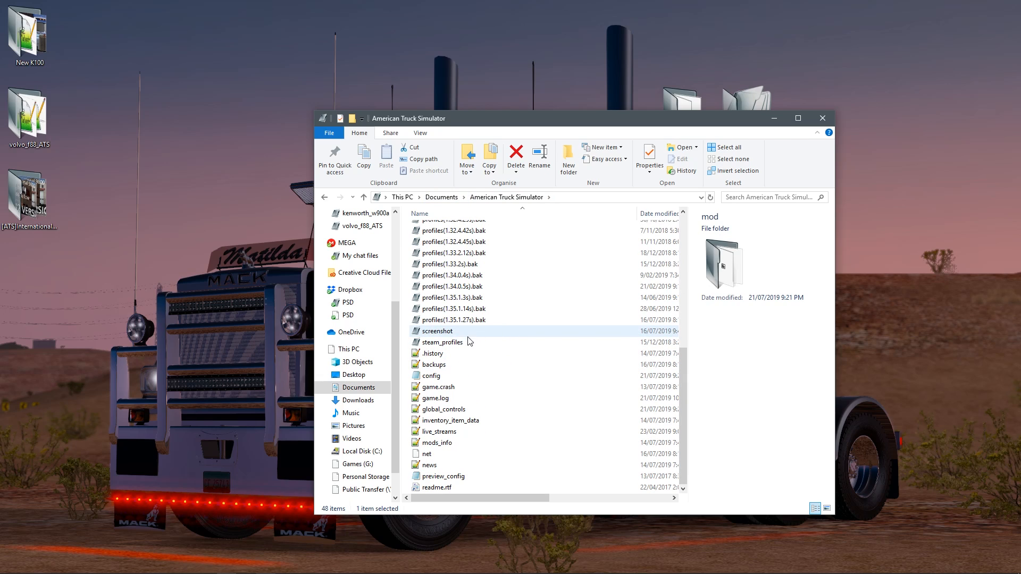
pyautogui.doubleClick(434, 400)
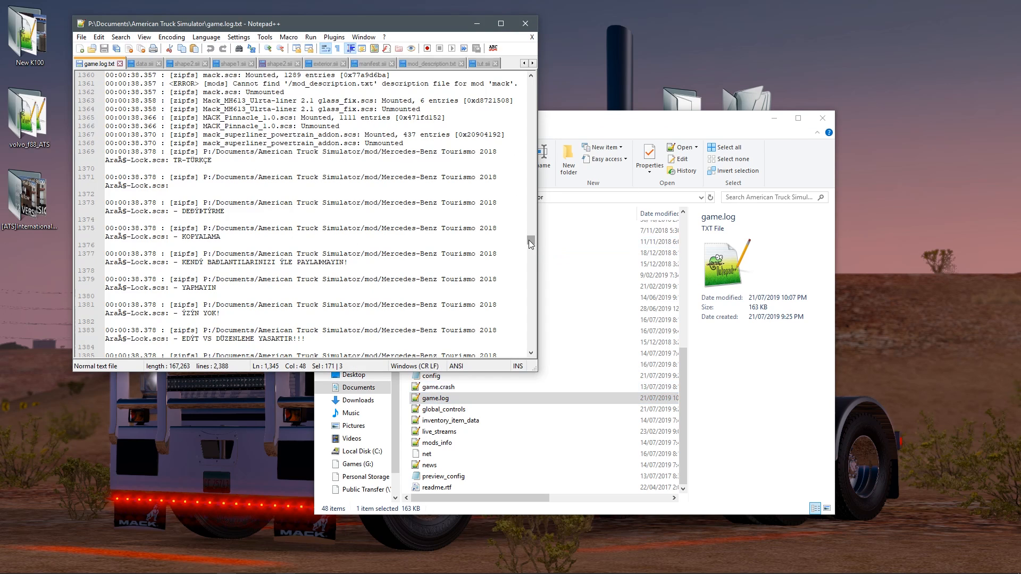
pyautogui.moveTo(530, 240); pyautogui.dragTo(531, 257)
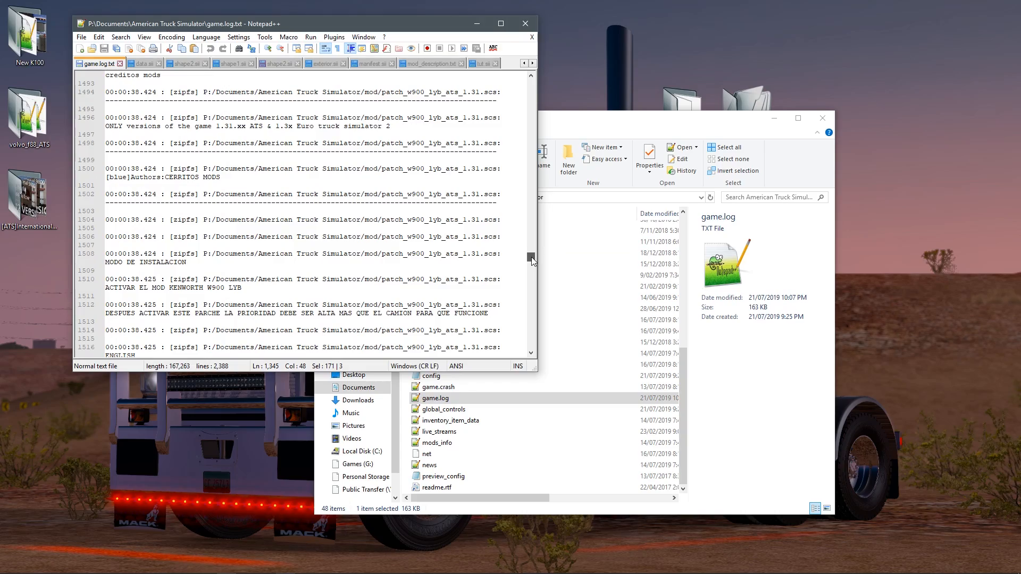
pyautogui.moveTo(531, 257); pyautogui.dragTo(533, 351)
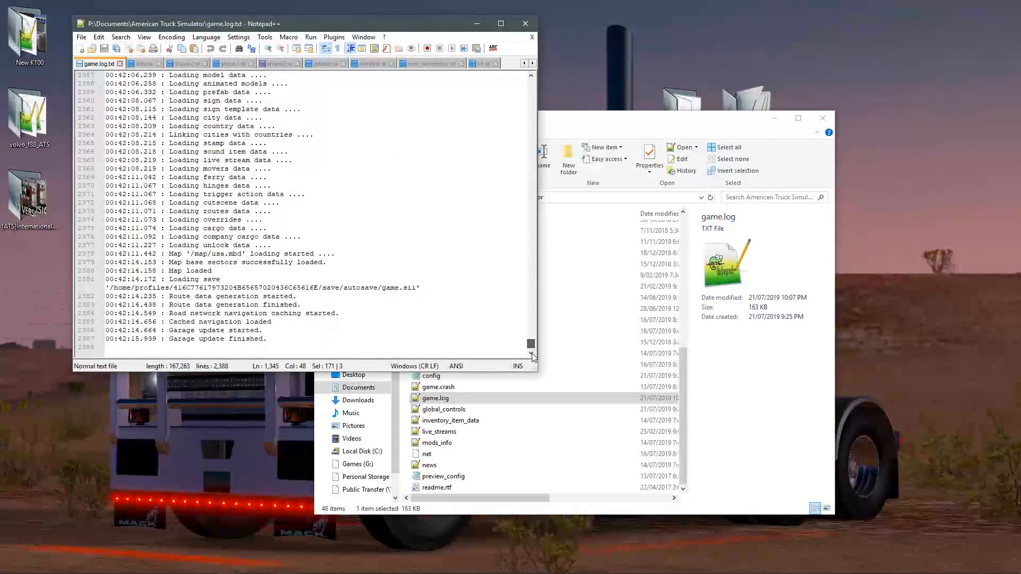
# - Examine the latest game.log entries, covering the user settings, traffic loading and map loading lines
pyautogui.scroll(10, 327, 245)
pyautogui.scroll(11, 313, 240)
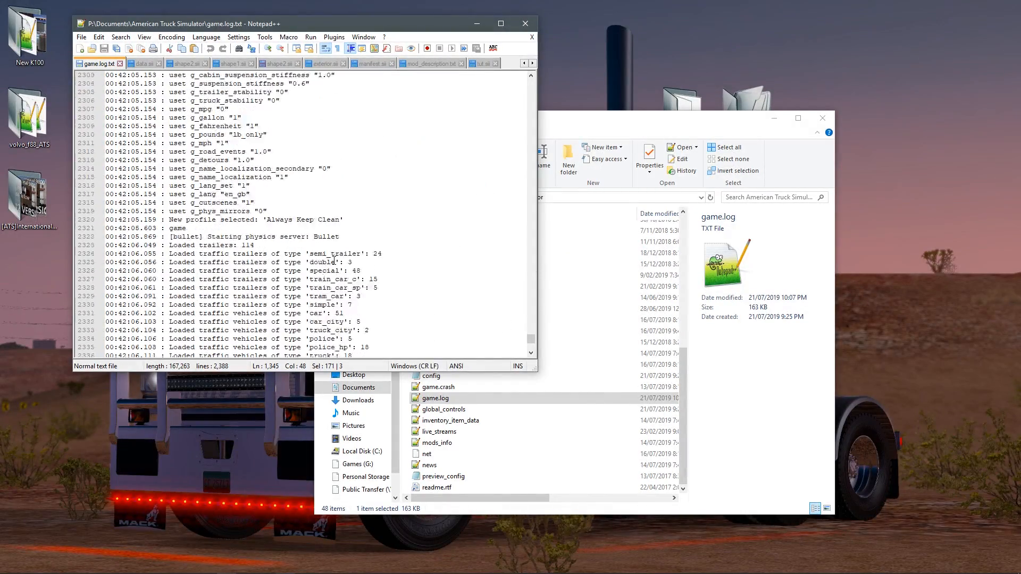
pyautogui.scroll(-13, 243, 214)
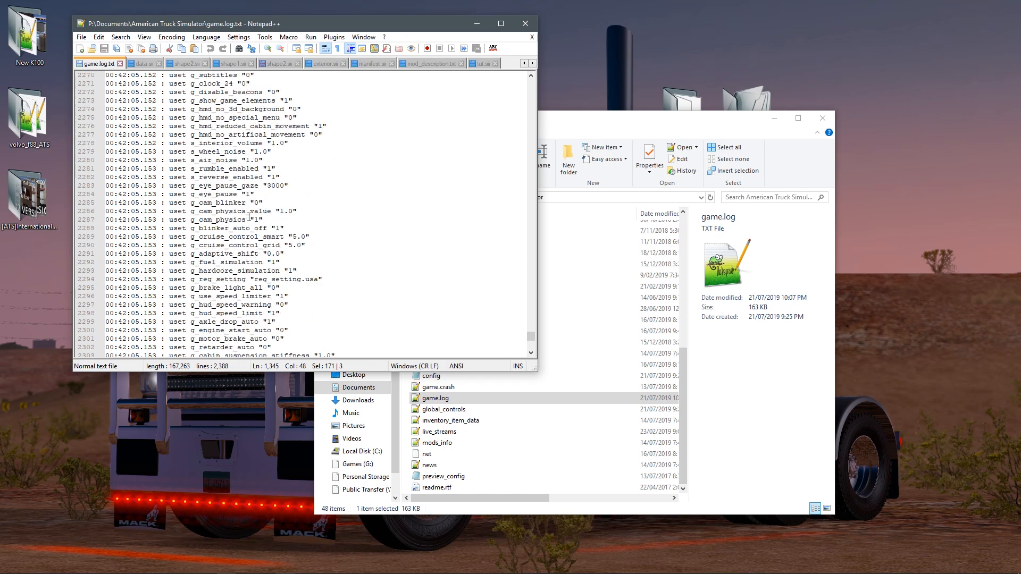
pyautogui.scroll(-8, 263, 213)
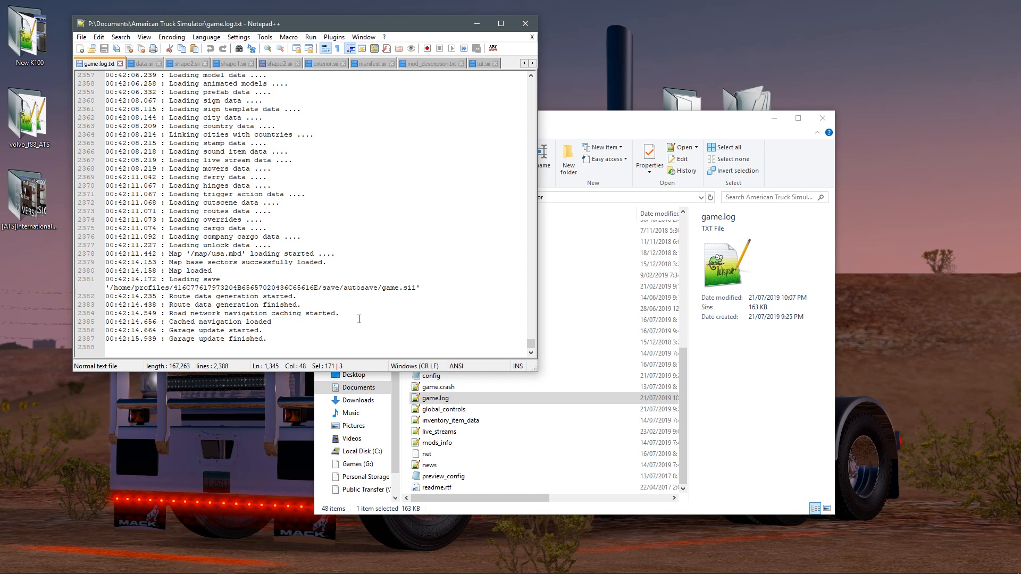
pyautogui.scroll(10, 356, 318)
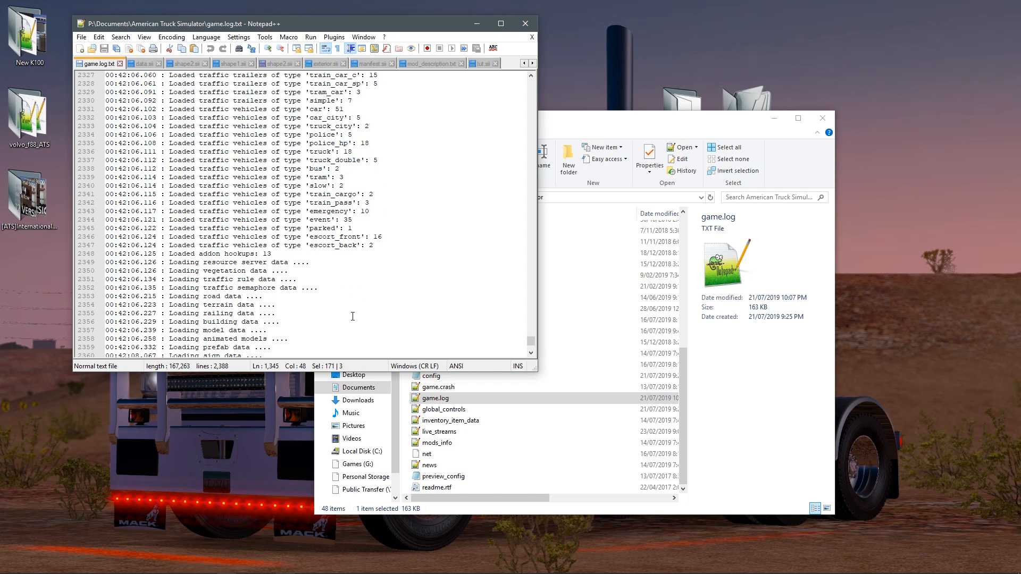
pyautogui.scroll(5, 352, 316)
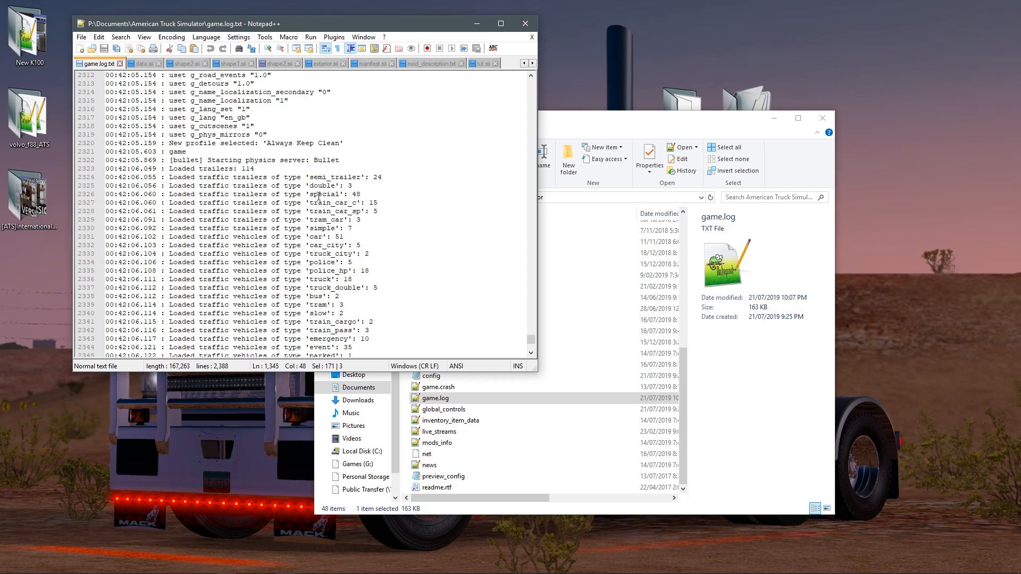
pyautogui.scroll(5, 274, 294)
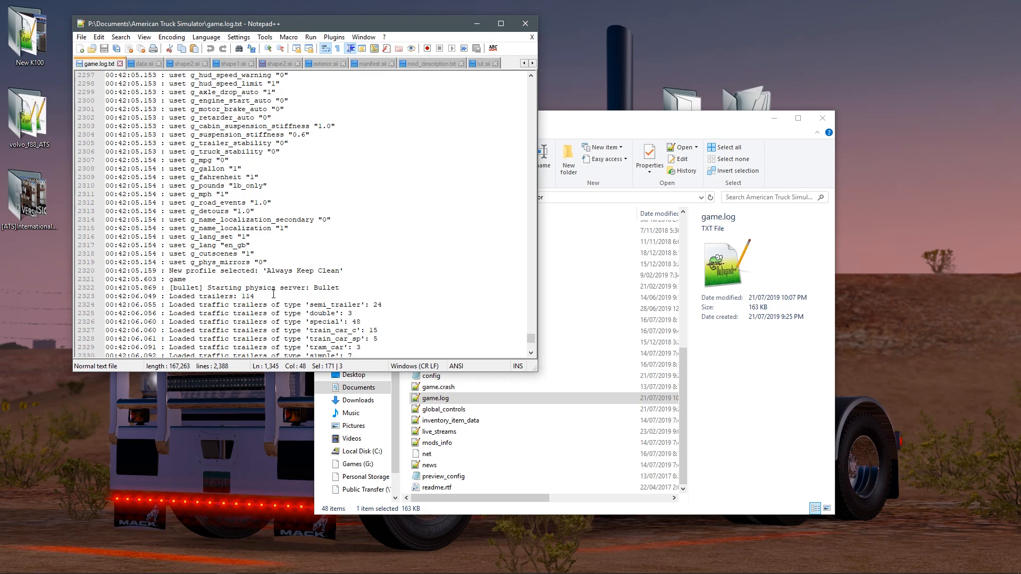
pyautogui.scroll(16, 274, 294)
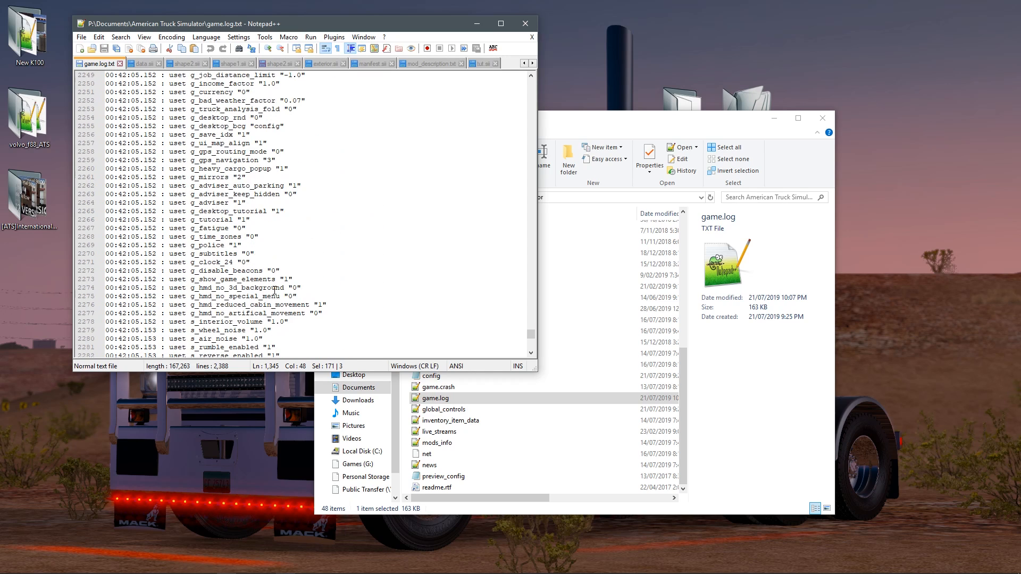
pyautogui.scroll(12, 274, 291)
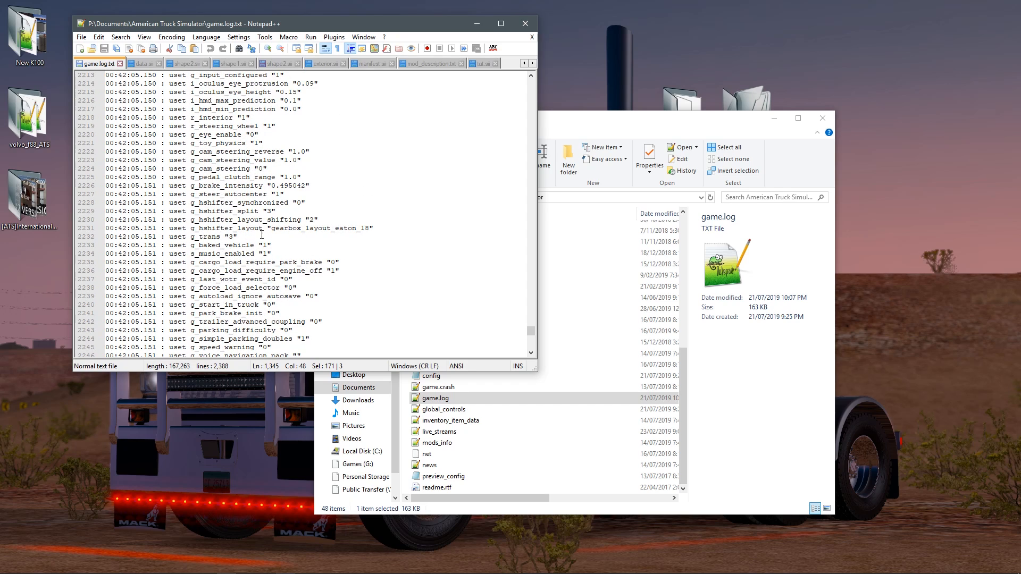
pyautogui.scroll(20, 261, 234)
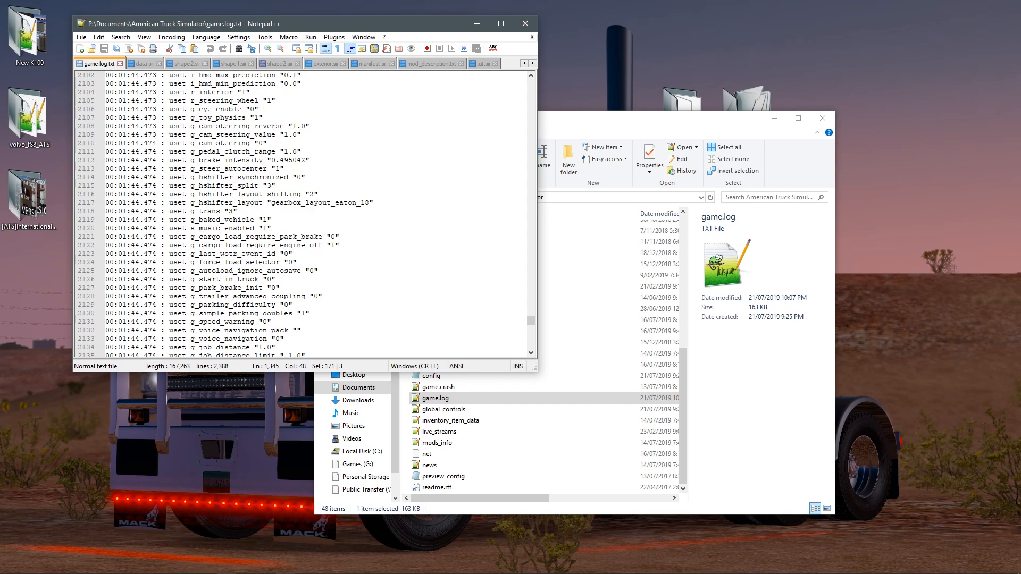
pyautogui.scroll(8, 254, 261)
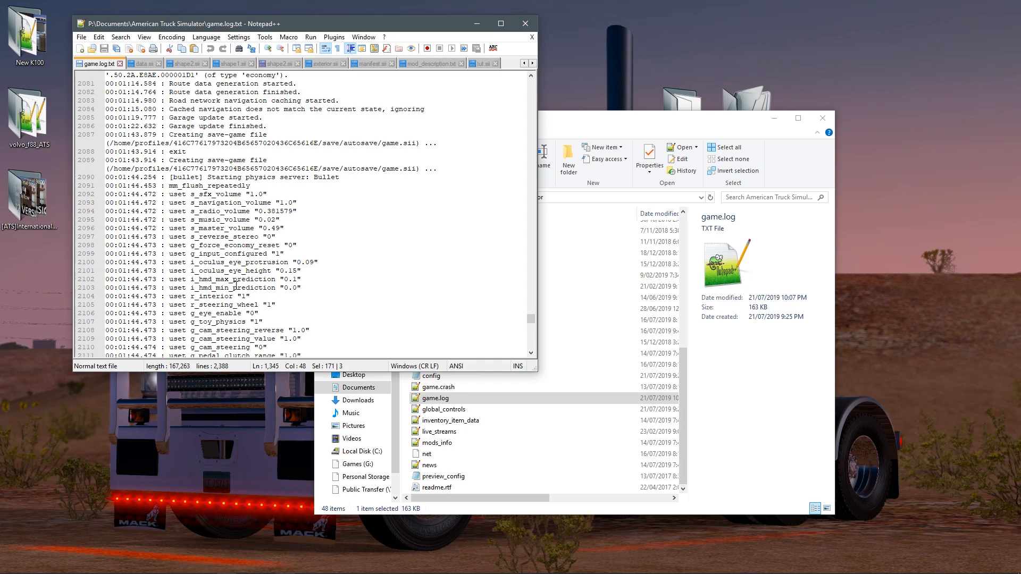
pyautogui.scroll(-4, 238, 190)
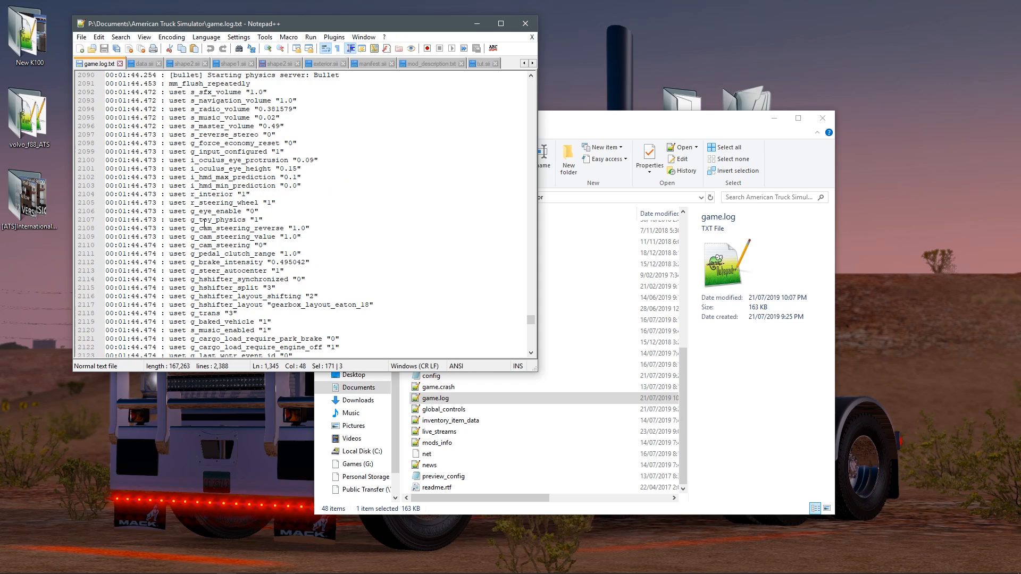
pyautogui.scroll(-20, 189, 211)
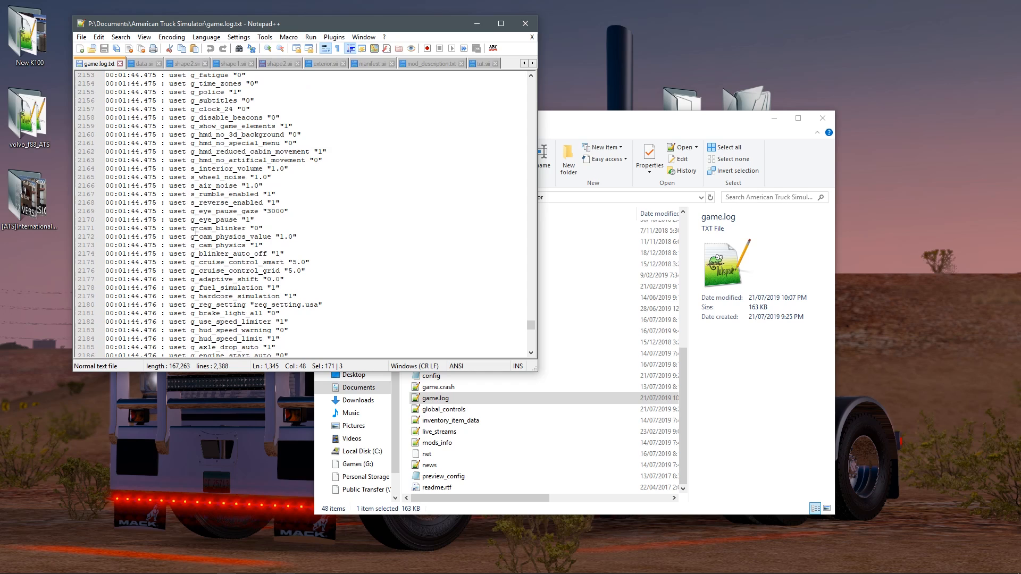
pyautogui.scroll(-20, 215, 304)
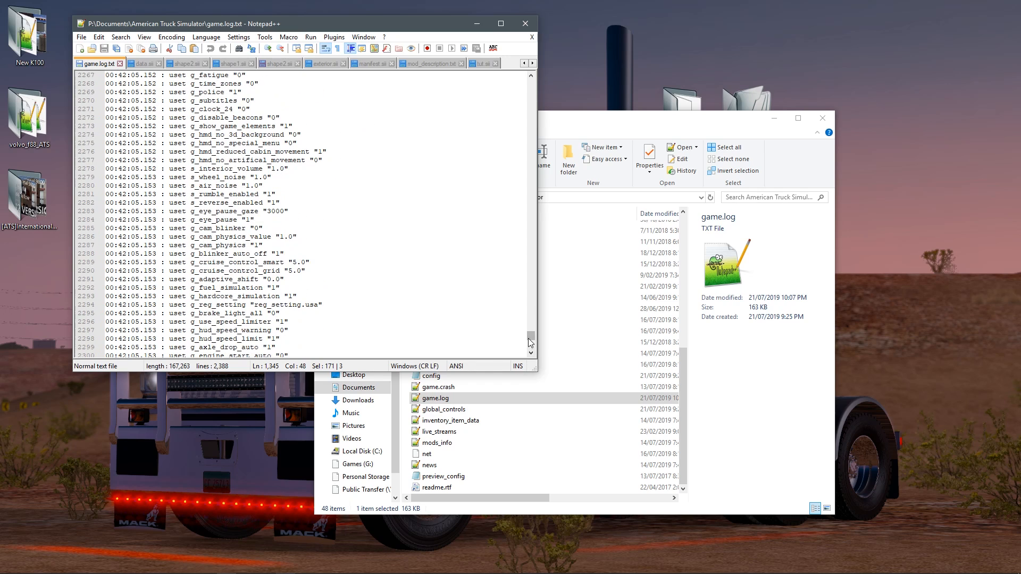
# - Go back to the mod mounting entries in game.log and highlight the first repaired_ATS_KW_K108_RTA-Mods_v2.3_Part2.scs line
pyautogui.moveTo(530, 335); pyautogui.dragTo(532, 272)
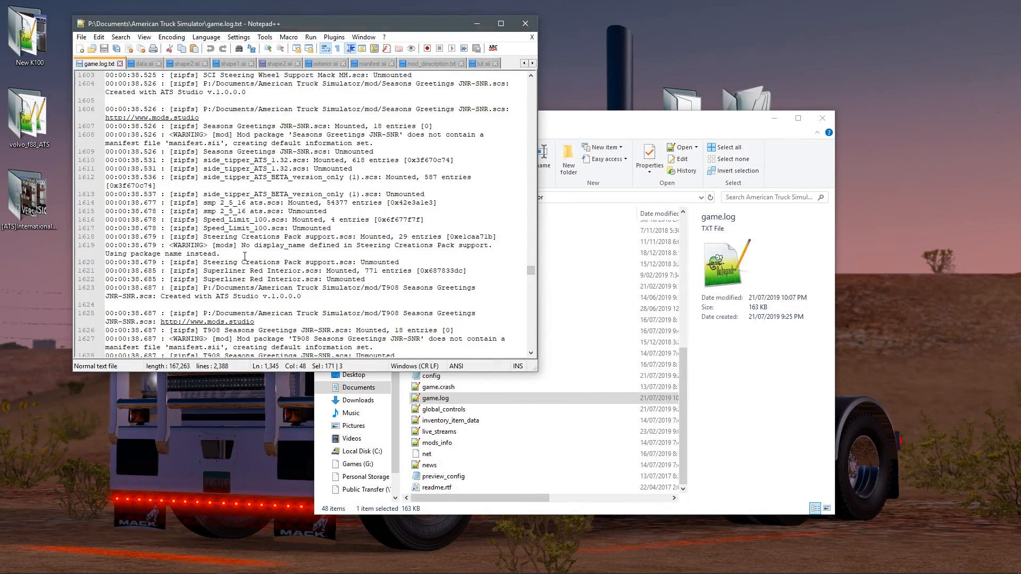
pyautogui.scroll(1, 388, 232)
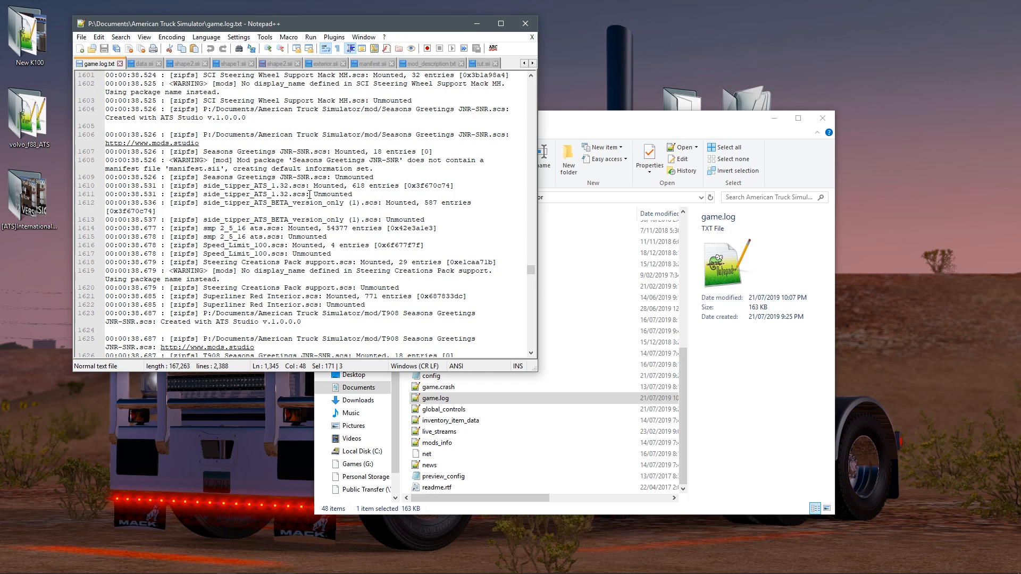
pyautogui.scroll(8, 392, 162)
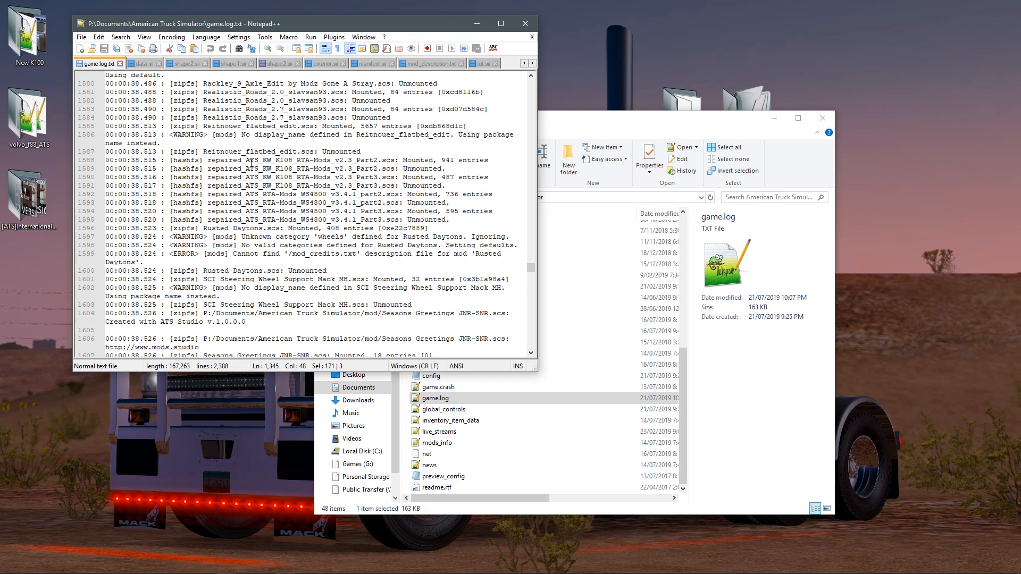
pyautogui.moveTo(327, 161); pyautogui.dragTo(330, 162)
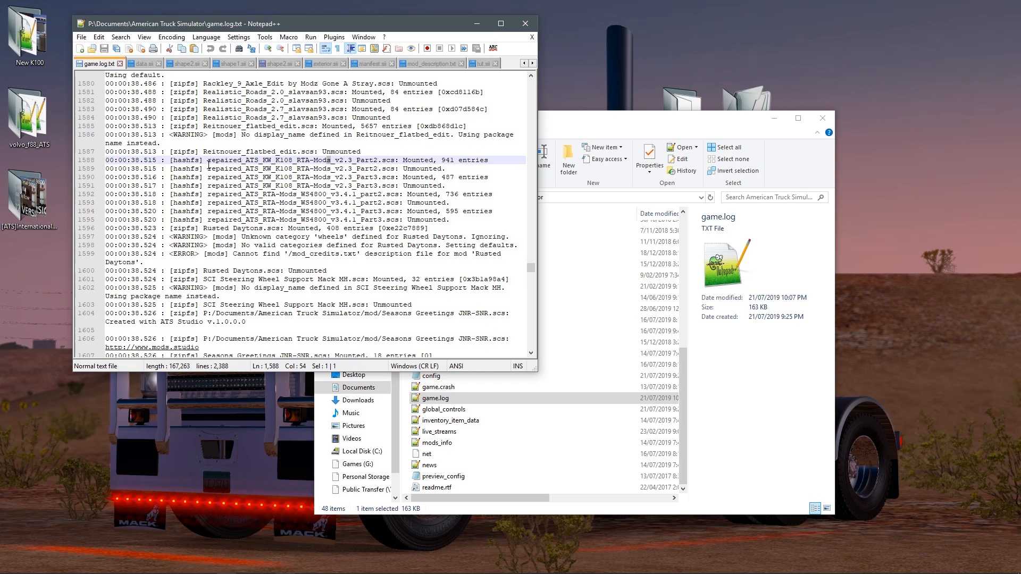
pyautogui.moveTo(209, 166); pyautogui.dragTo(242, 161)
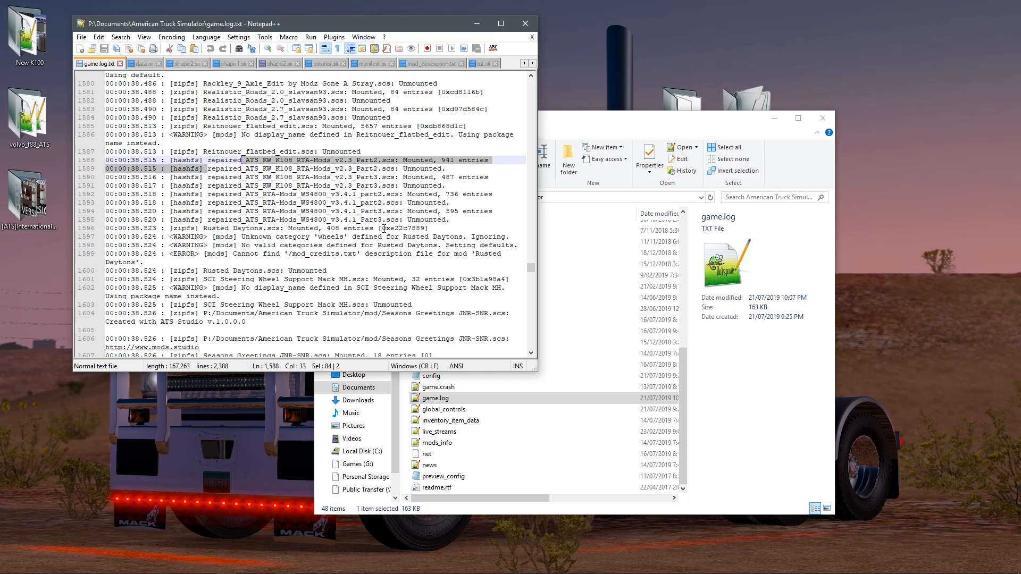
# - Point out the two Rusted Daytons warnings in game.log and highlight the category name 'wheels'
pyautogui.doubleClick(192, 237)
pyautogui.click(208, 246)
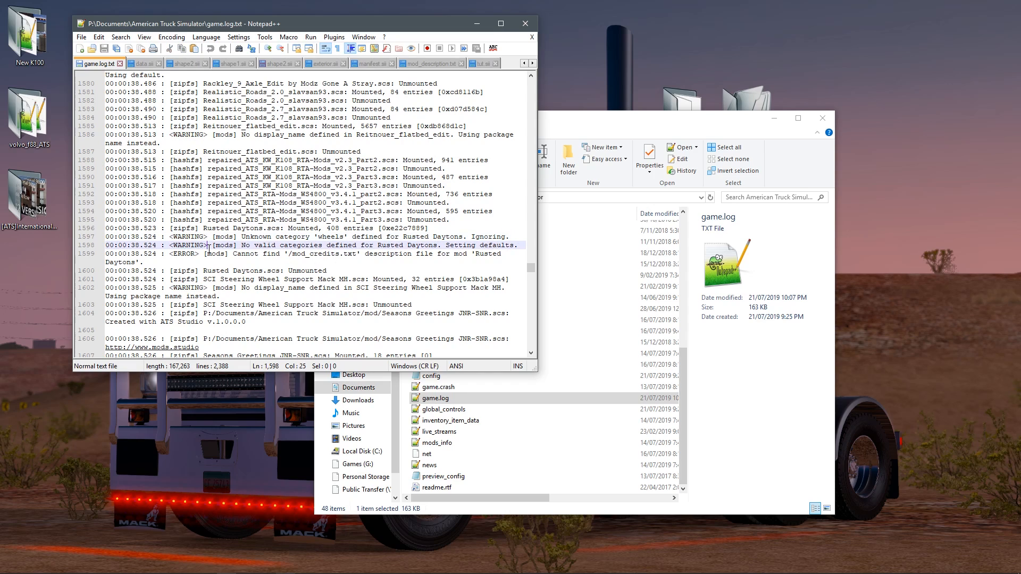
pyautogui.click(323, 237)
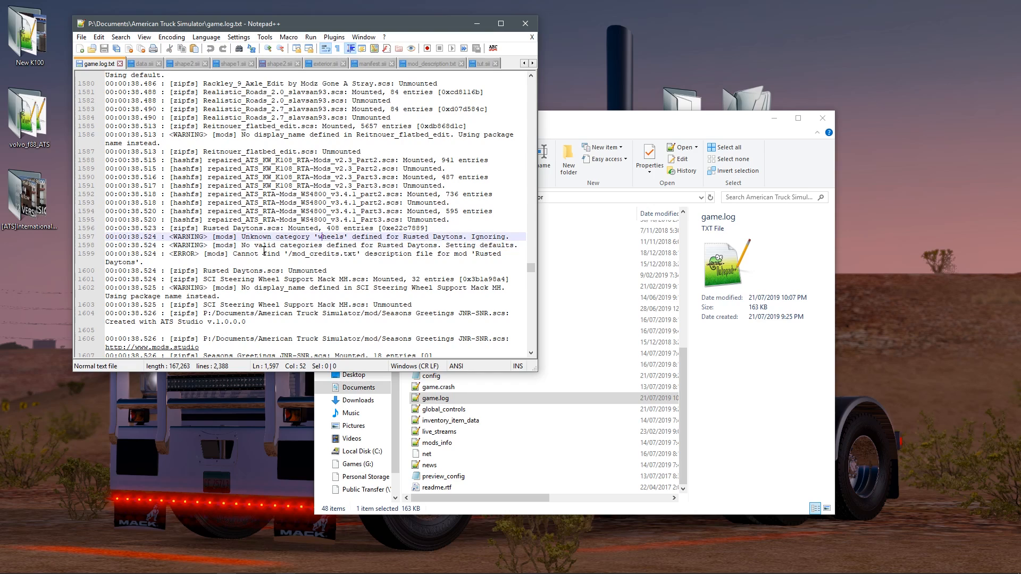
pyautogui.click(280, 245)
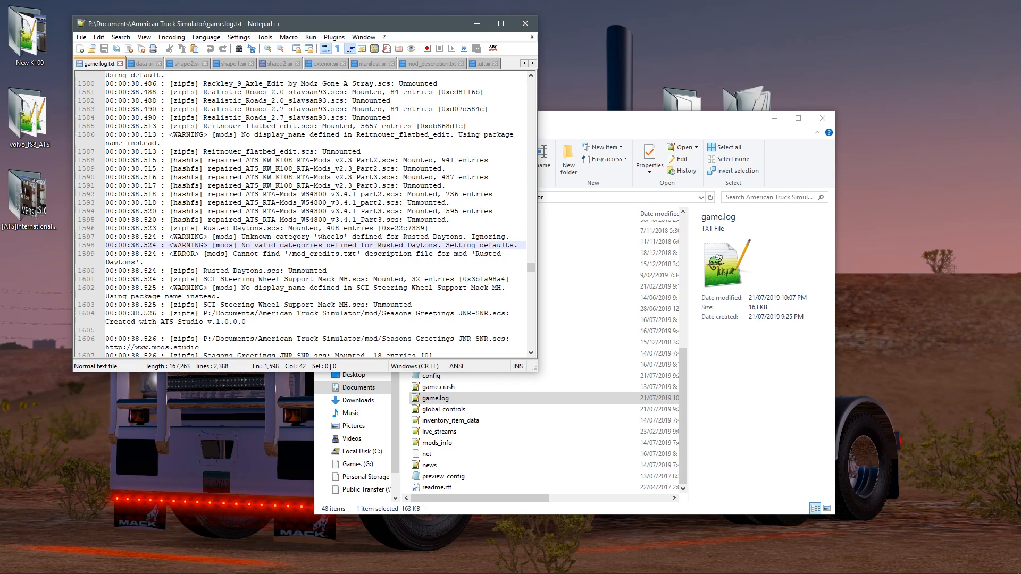
pyautogui.moveTo(317, 237); pyautogui.dragTo(342, 240)
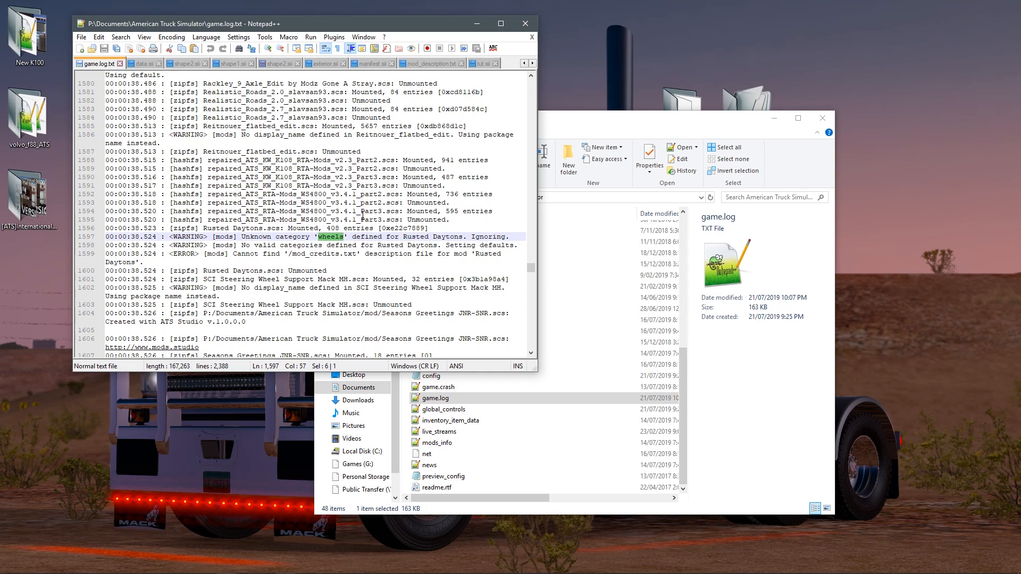
pyautogui.click(345, 234)
pyautogui.moveTo(346, 237); pyautogui.dragTo(319, 246)
pyautogui.click(319, 239)
# - Return to the last part of game.log, close the editor and minimise the American Truck Simulator folder window
pyautogui.scroll(-8, 384, 226)
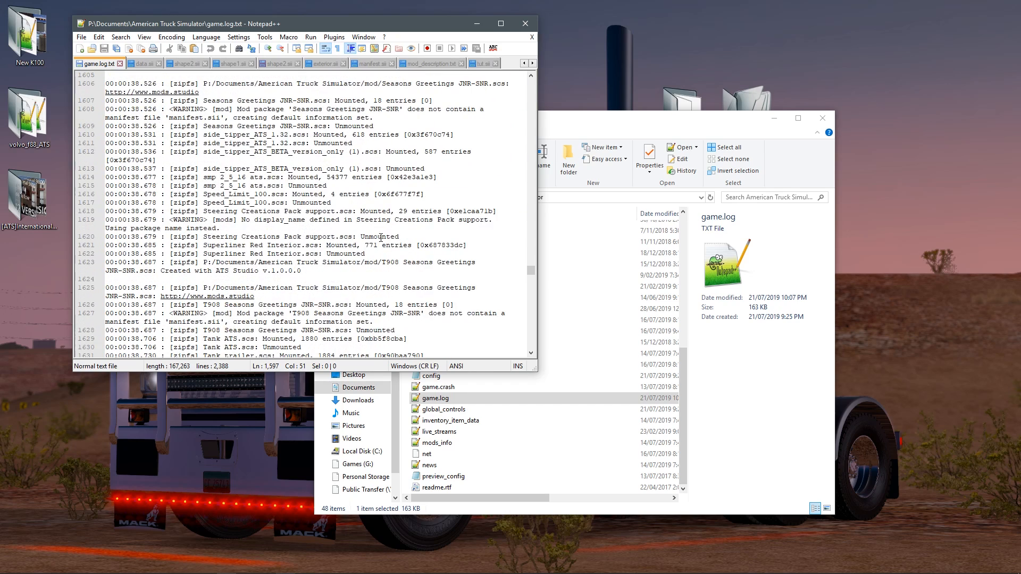
pyautogui.moveTo(531, 274); pyautogui.dragTo(542, 344)
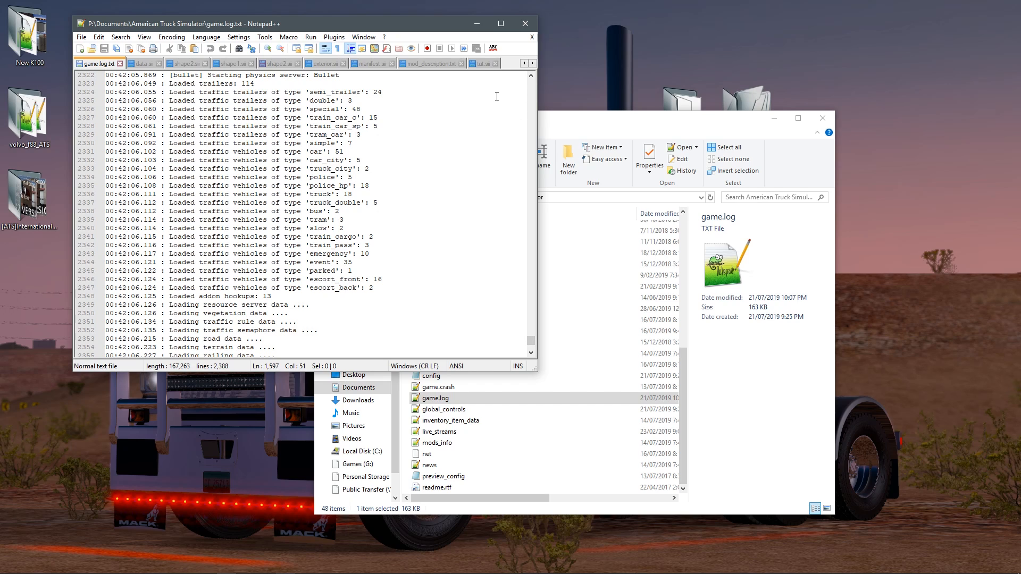
pyautogui.click(525, 23)
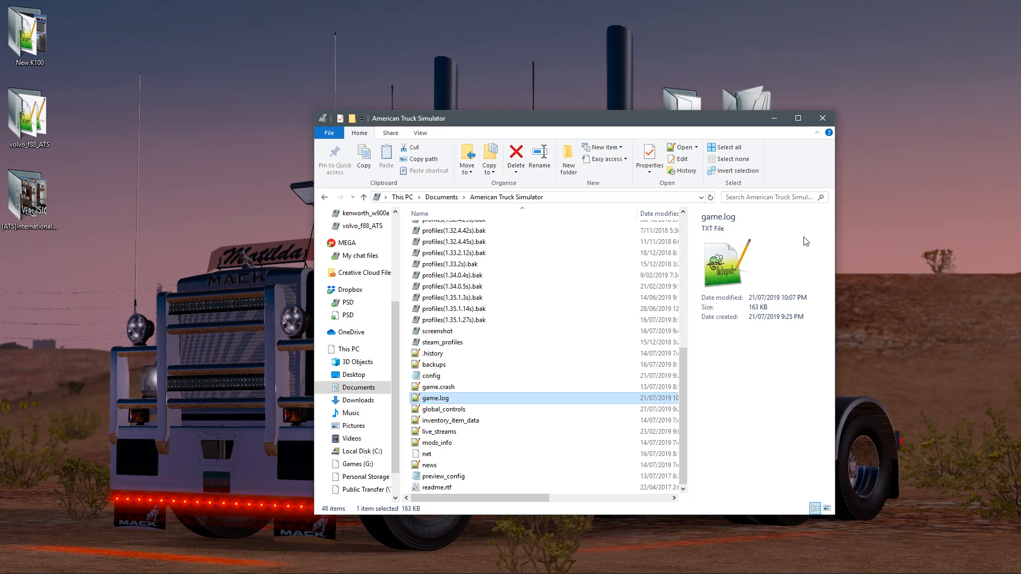
pyautogui.click(774, 118)
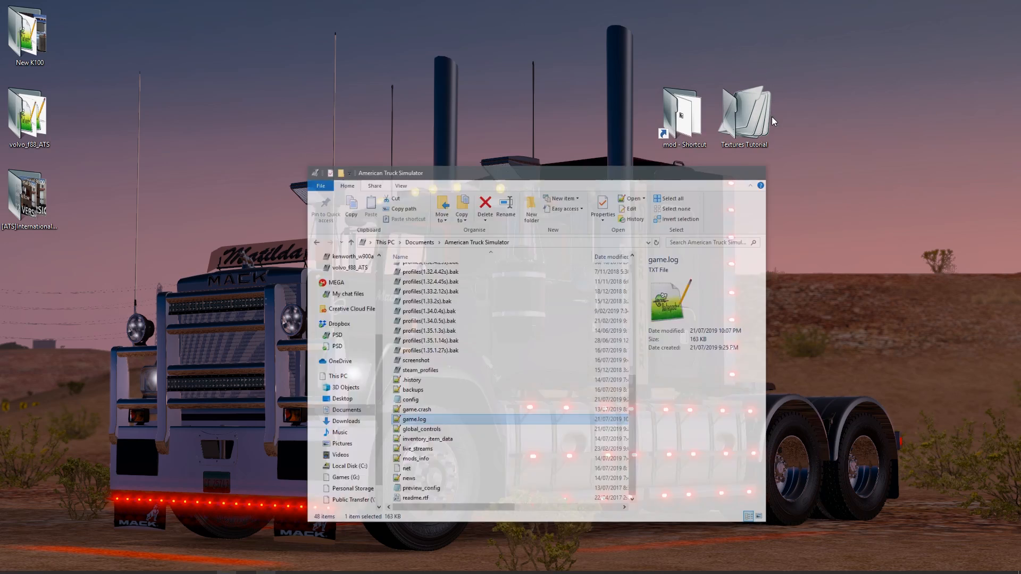